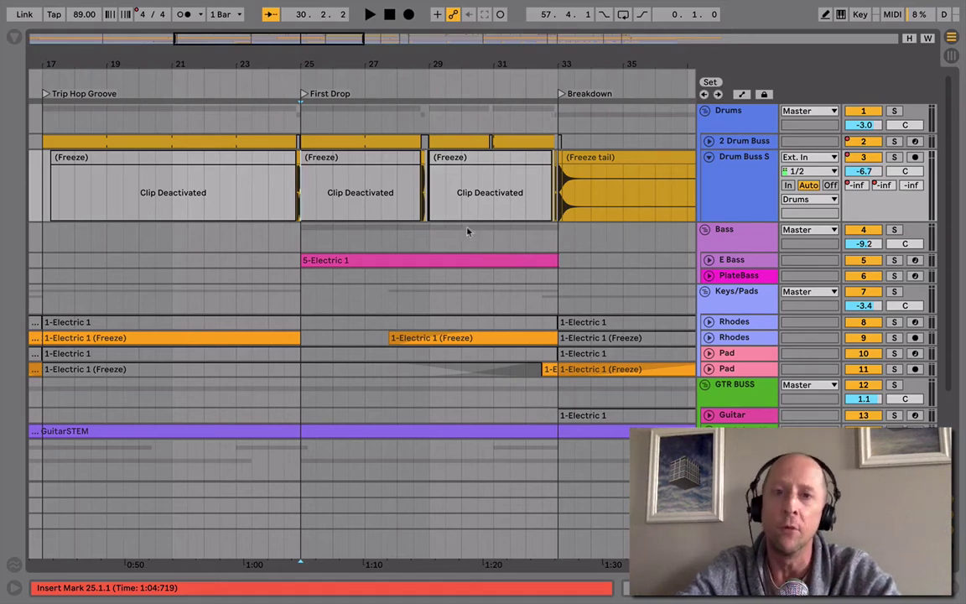
Unfold the 2 Drum Buss track and play the arrangement from 24.1.1 through the First Drop into the Breakdown
click(709, 142)
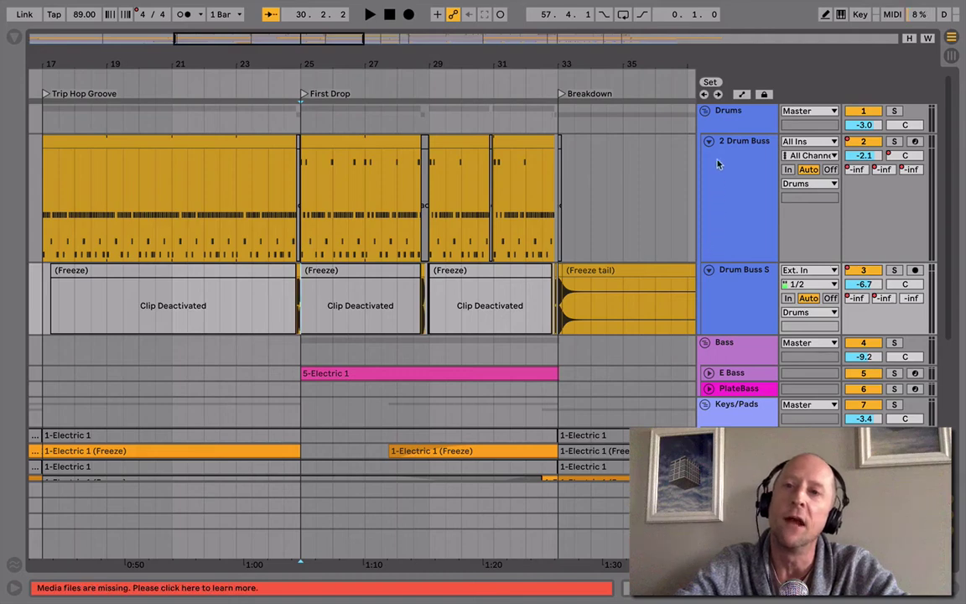
click(726, 123)
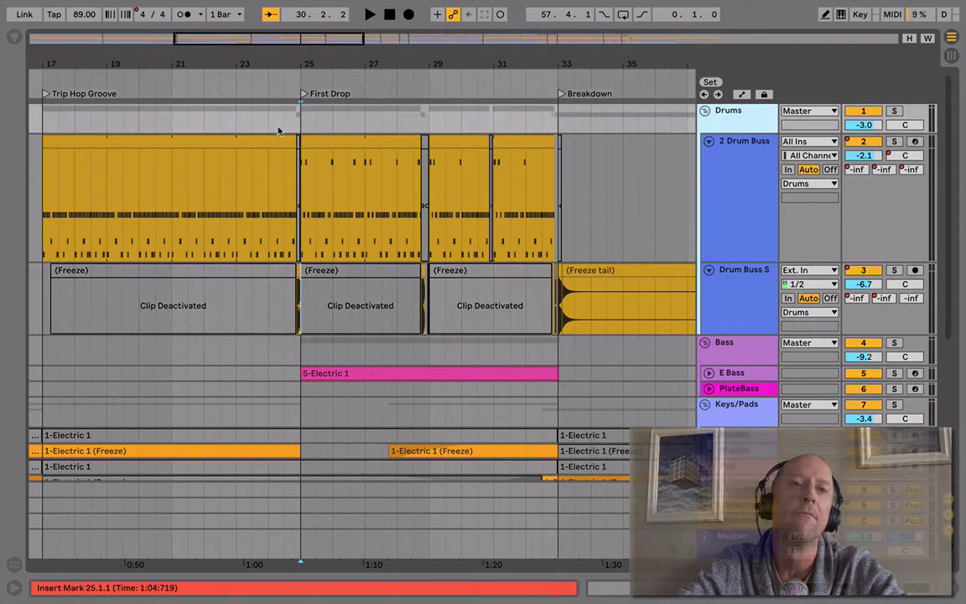
click(264, 204)
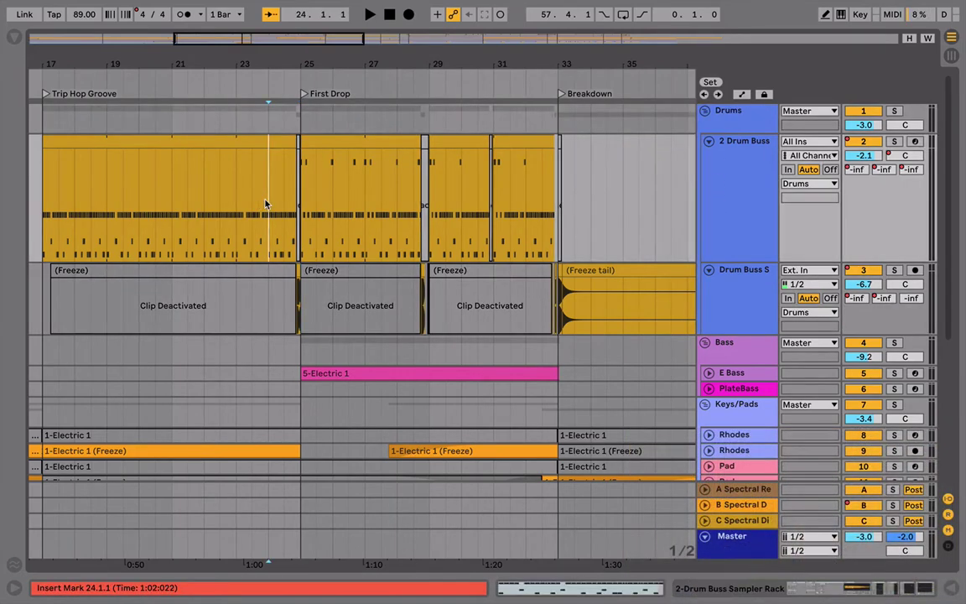
key(space)
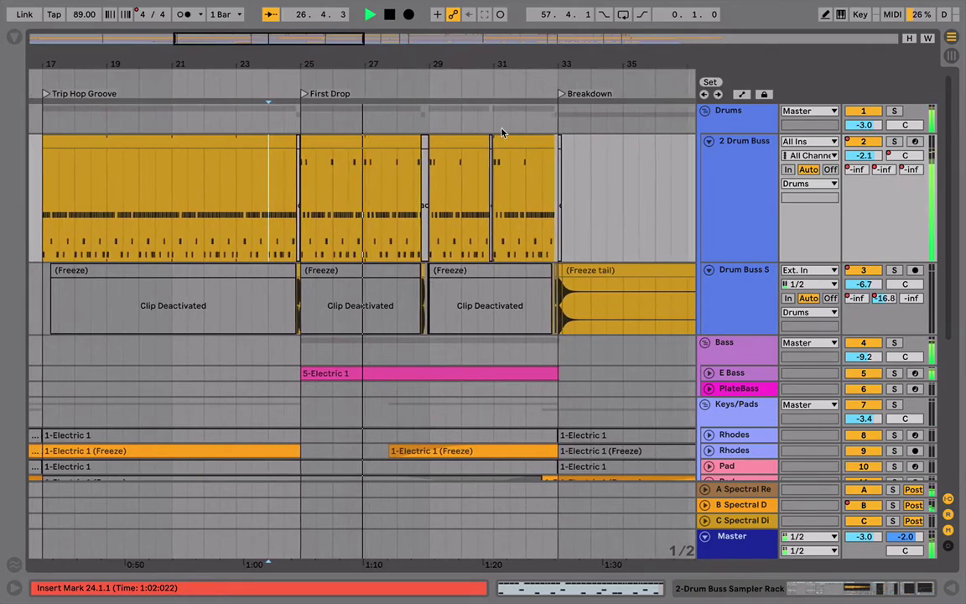
ctrl+scroll(501, 133, up, 3)
ctrl+scroll(502, 133, up, 2)
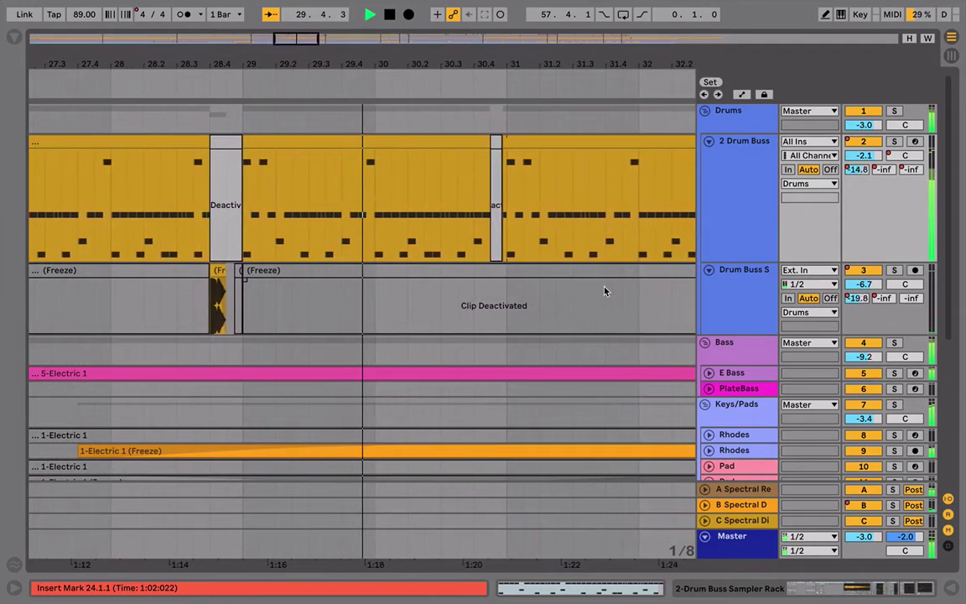
key(plus)
key(plus)
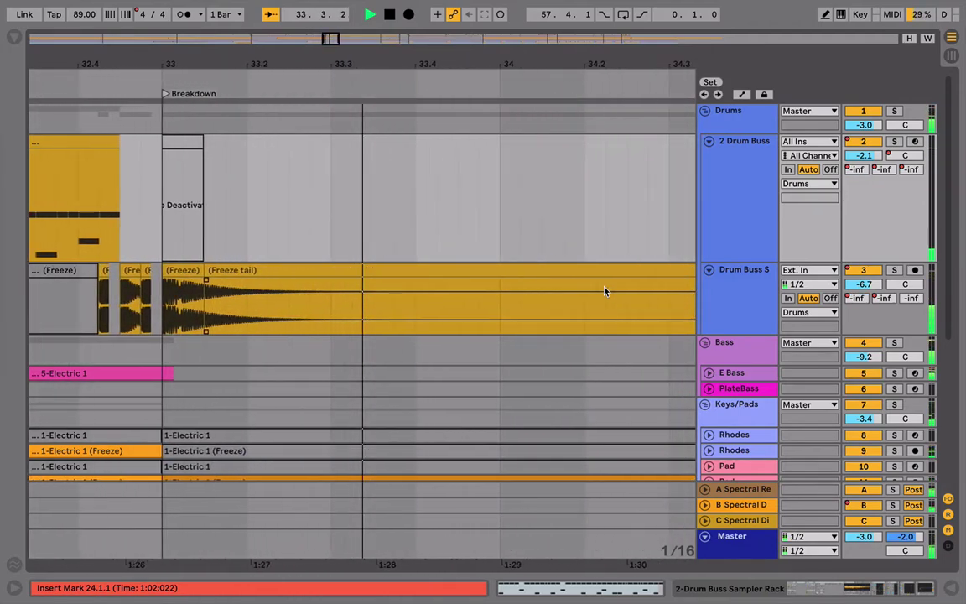
Play the drum fill on the Drum Buss S track from 32.3.1 into the Breakdown
scroll(481, 309, left, 6)
scroll(481, 309, right, 2)
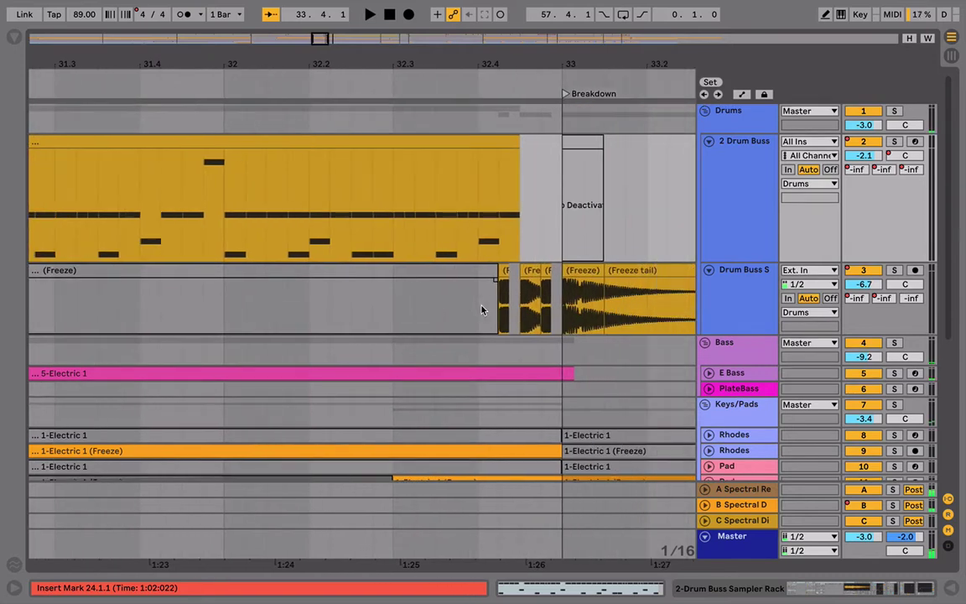
click(392, 302)
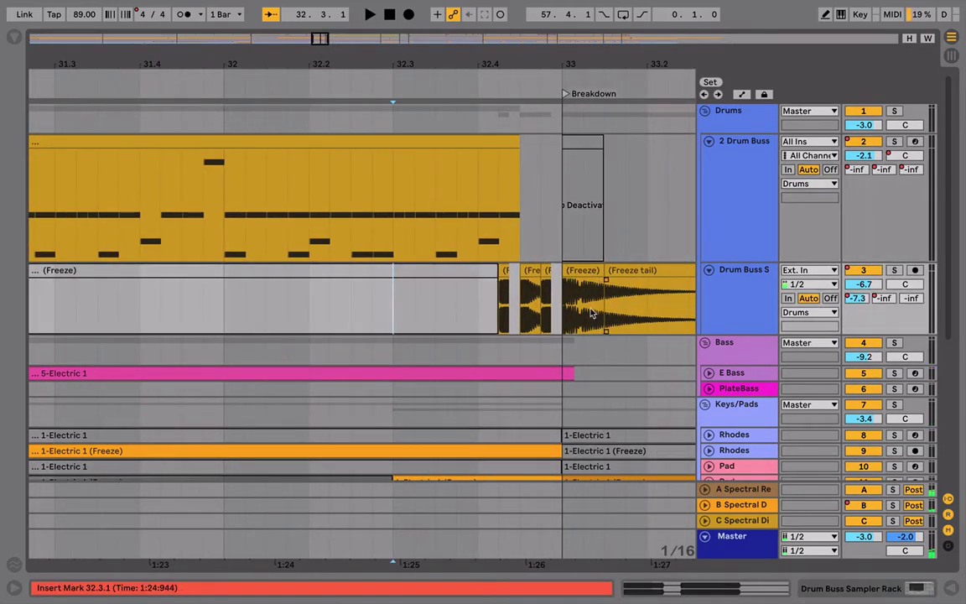
key(space)
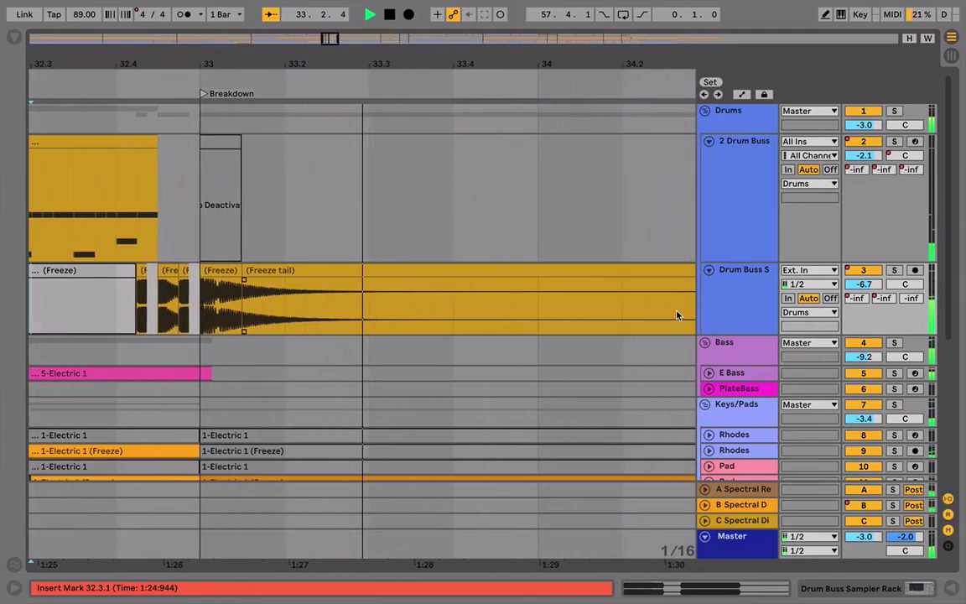
key(space)
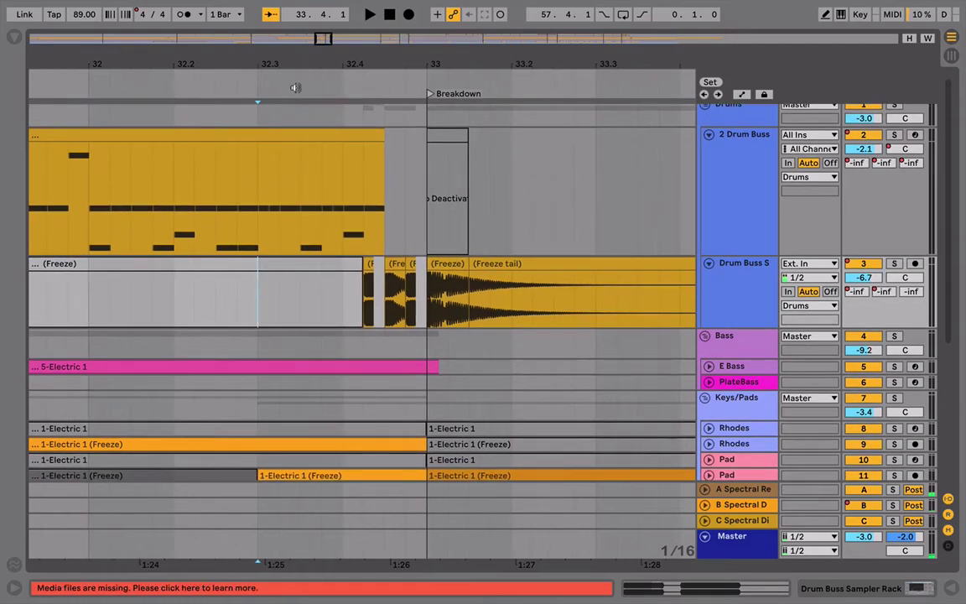
Examine the frozen drum edits around the Outro Break and the layout of both Drum Buss tracks across the whole arrangement
drag(290, 64, 290, 29)
drag(595, 63, 595, 118)
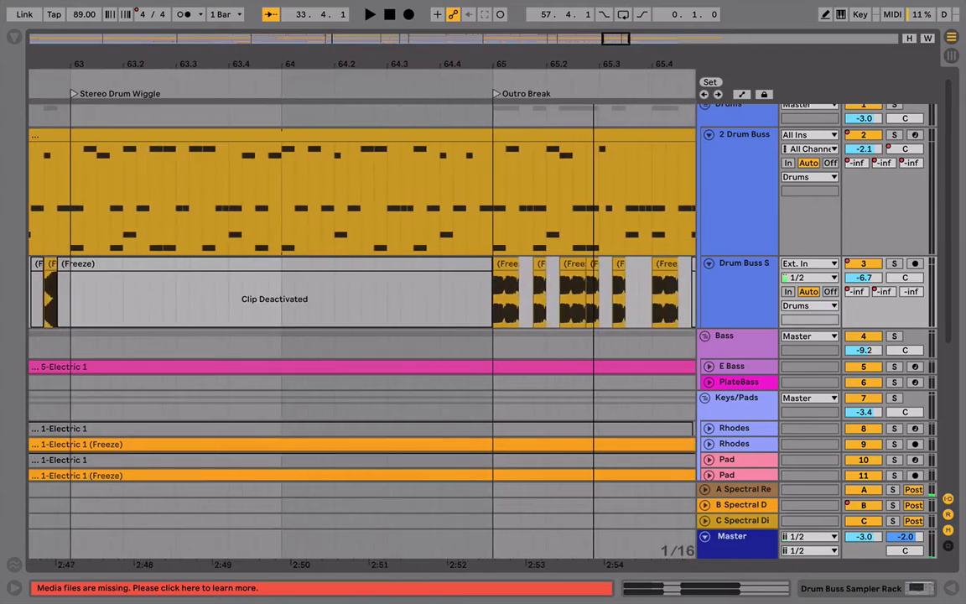
click(462, 202)
click(481, 302)
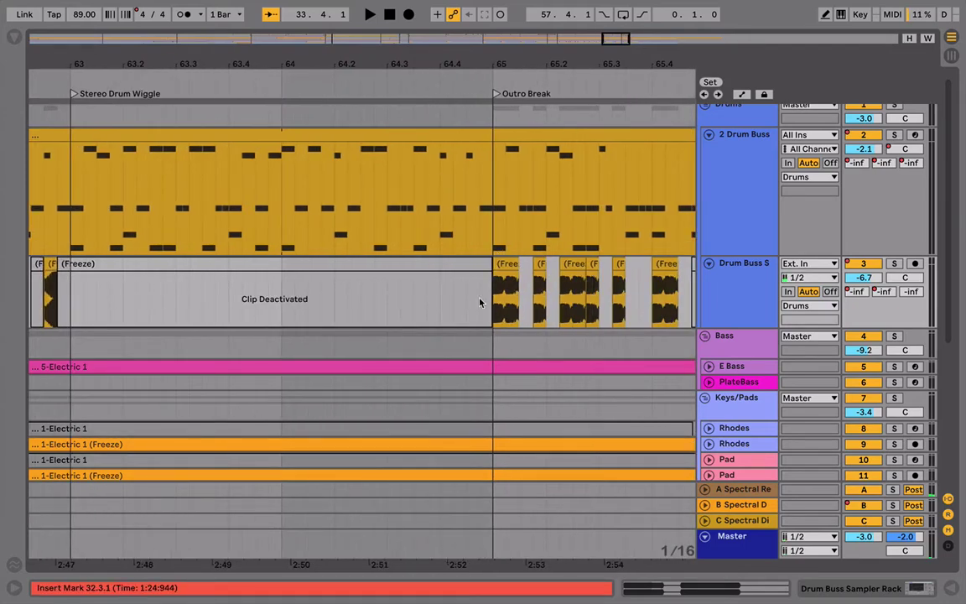
drag(482, 55, 523, 12)
drag(428, 82, 429, 87)
click(732, 173)
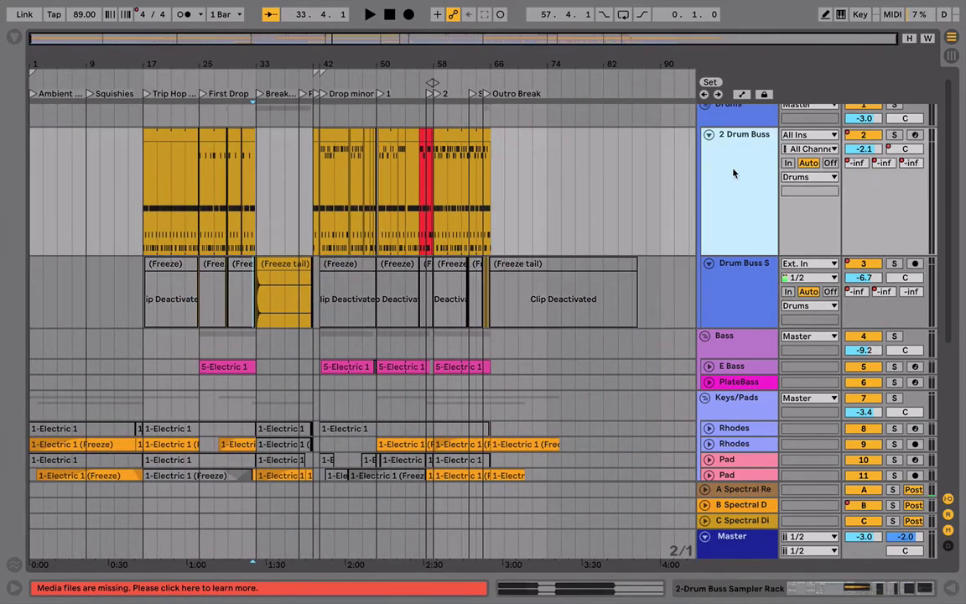
drag(208, 63, 207, 80)
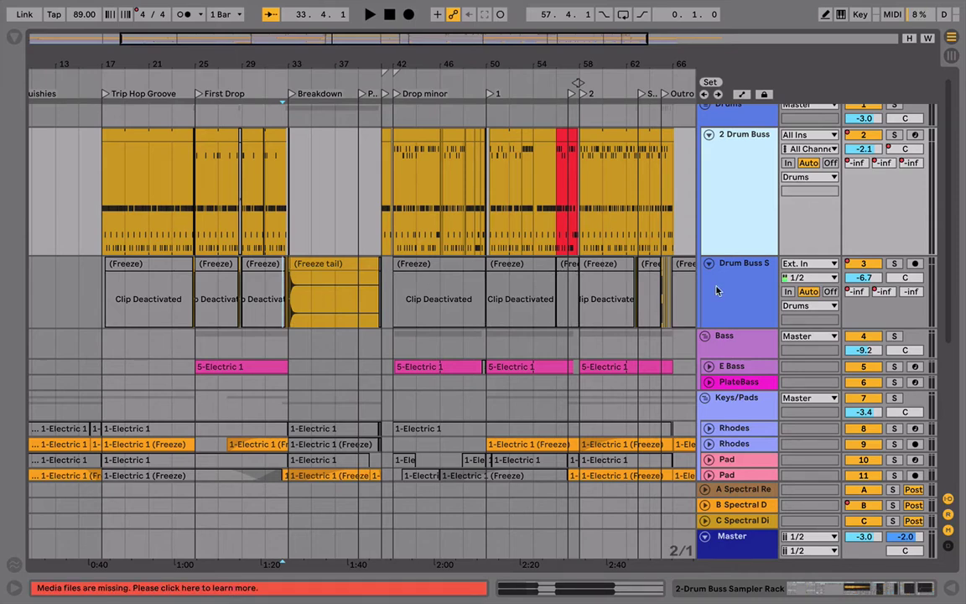
Select the range 24.4.3 to 25.1.1 before the First Drop, first on 2 Drum Buss and then on Drum Buss S
drag(250, 65, 439, 146)
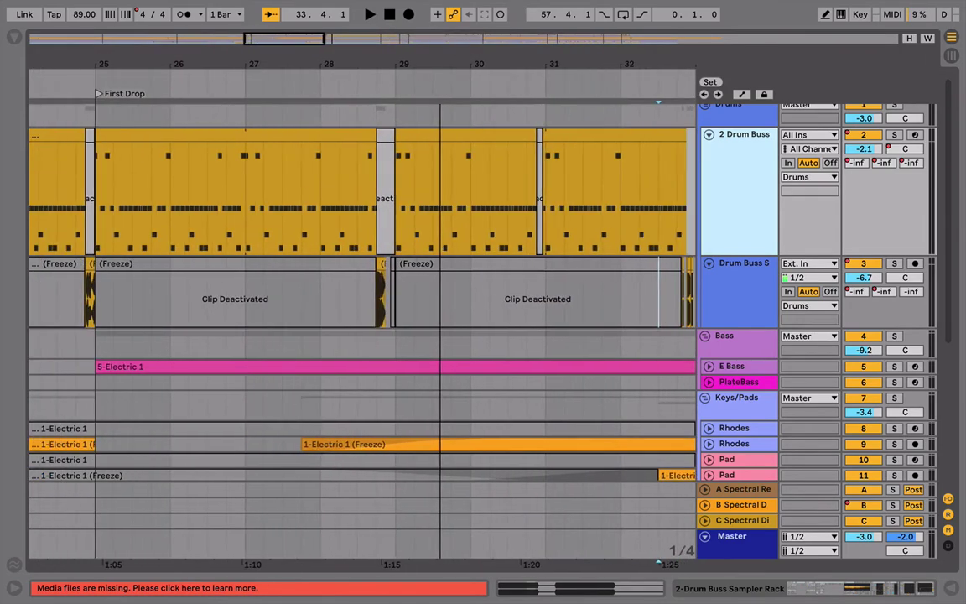
drag(441, 64, 438, 48)
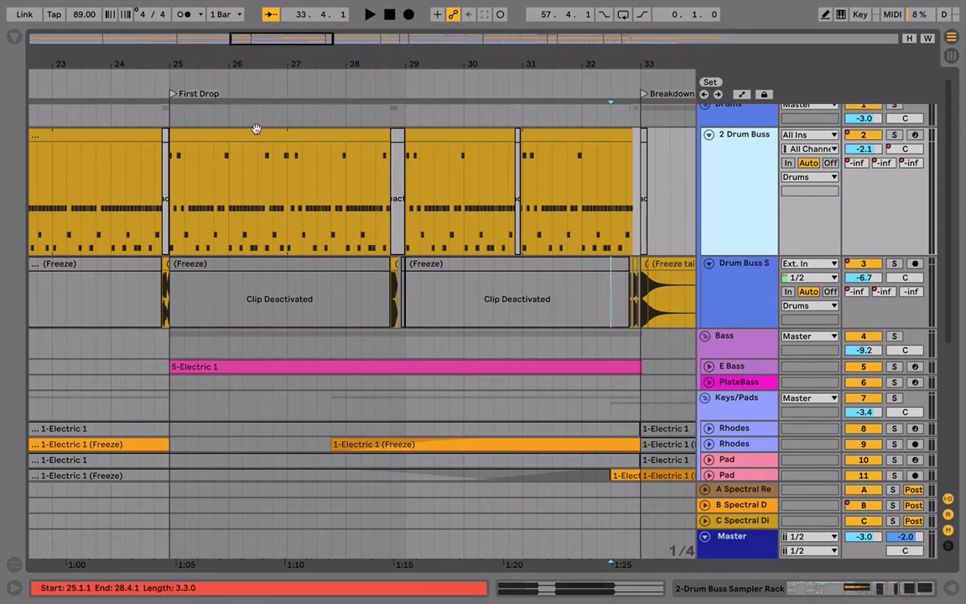
drag(163, 64, 165, 142)
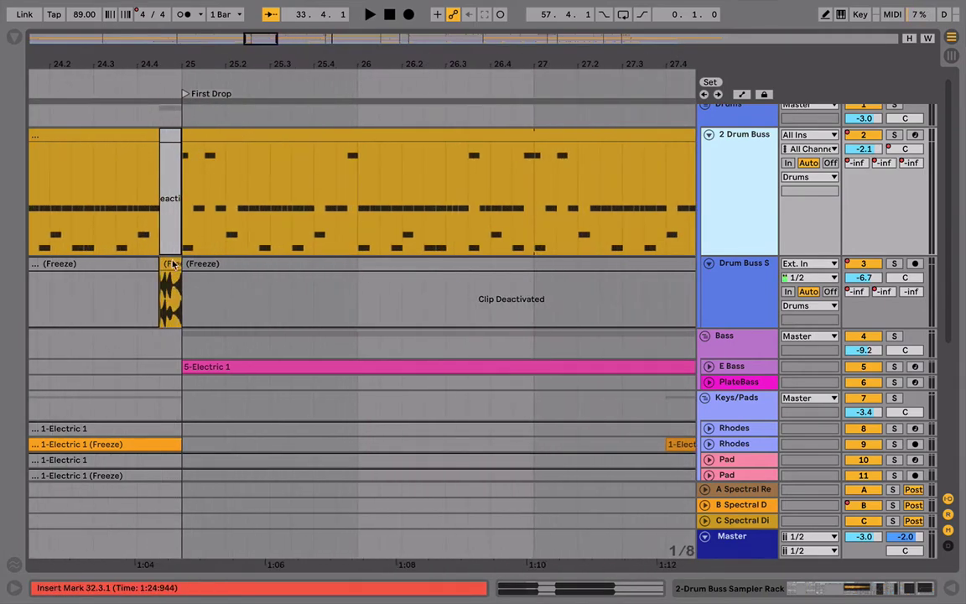
click(161, 199)
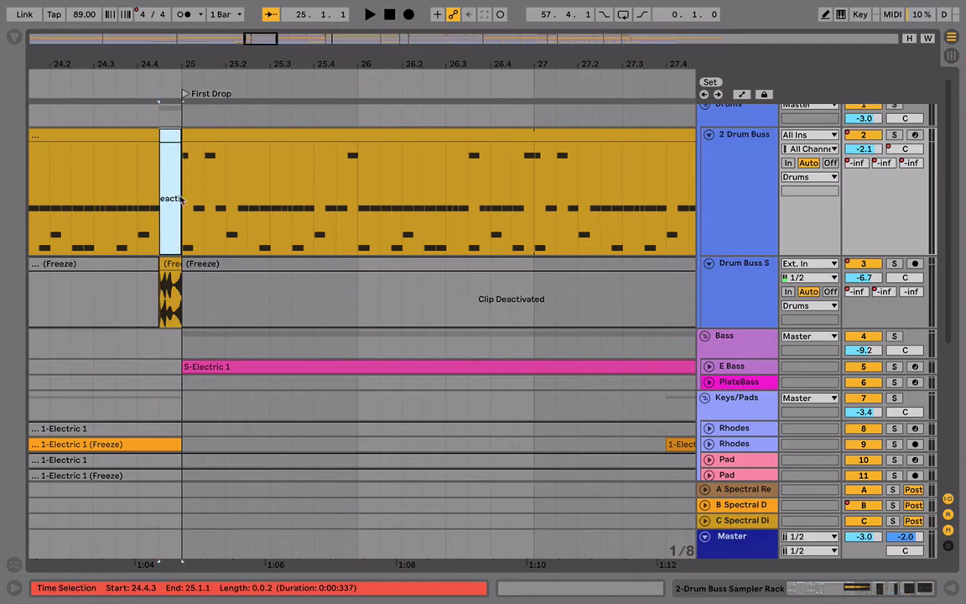
click(179, 299)
drag(179, 300, 154, 298)
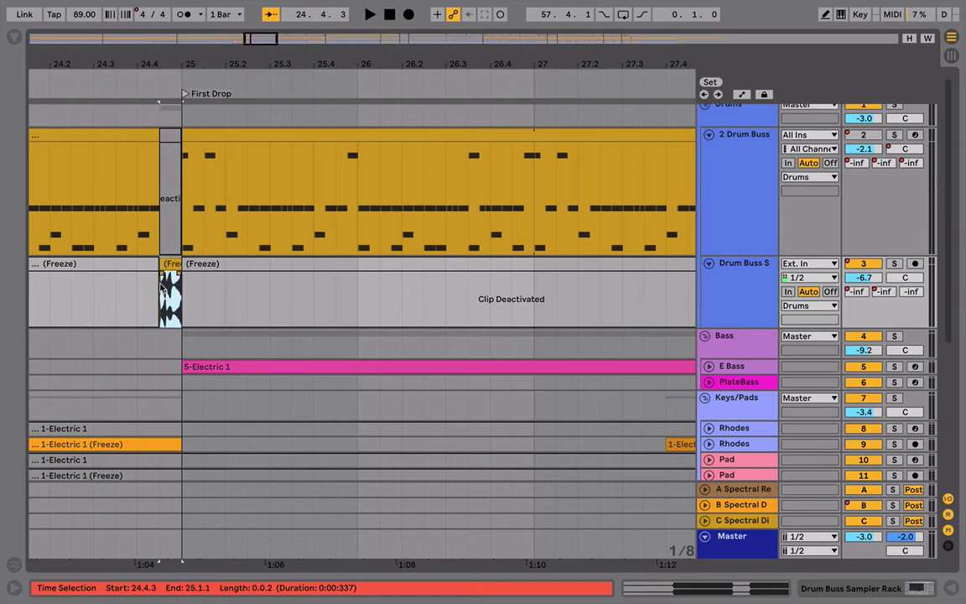
Play the drum fill from 24.1.1 into the First Drop
scroll(110, 277, left, 6)
scroll(110, 276, down, 1)
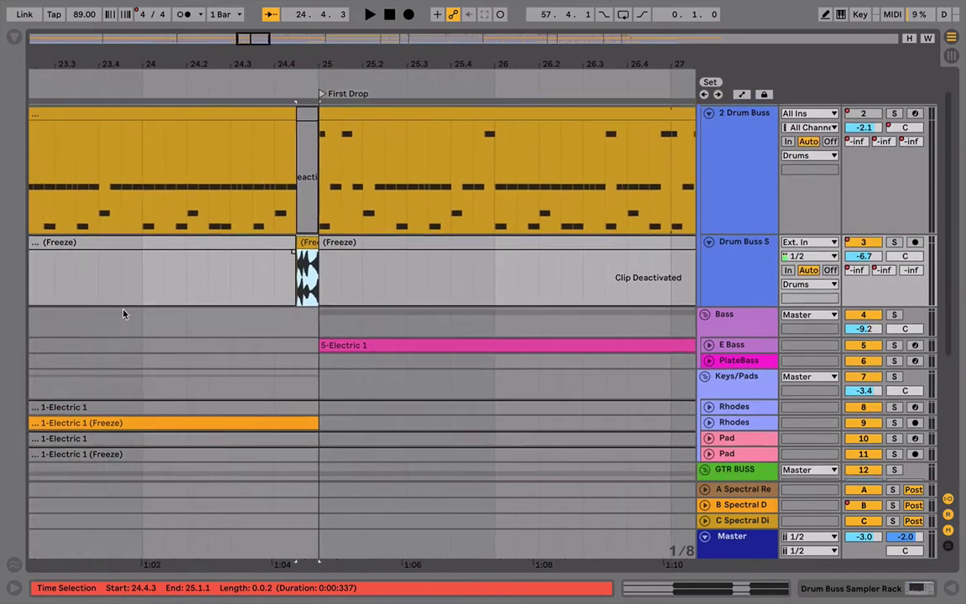
click(158, 281)
key(space)
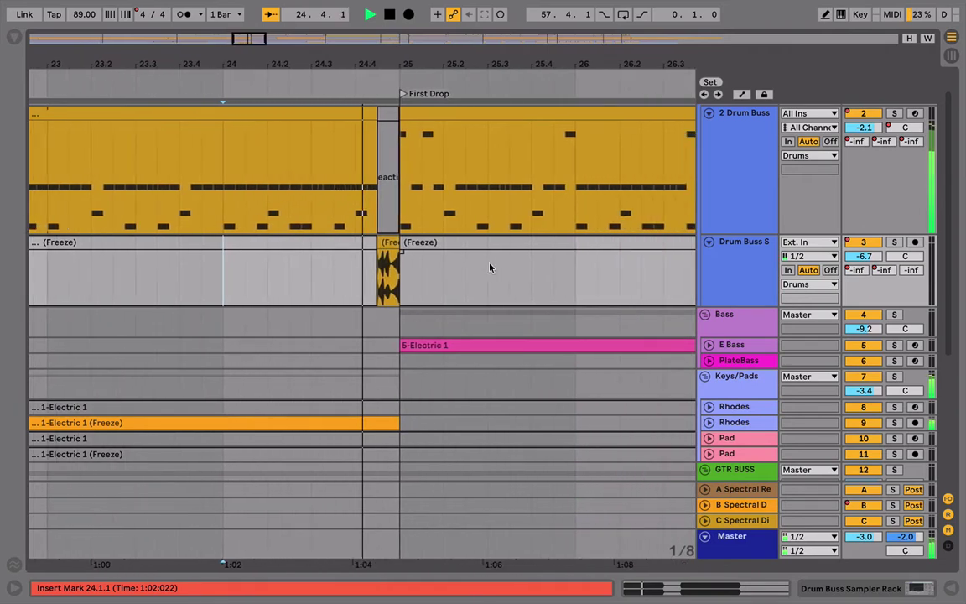
key(space)
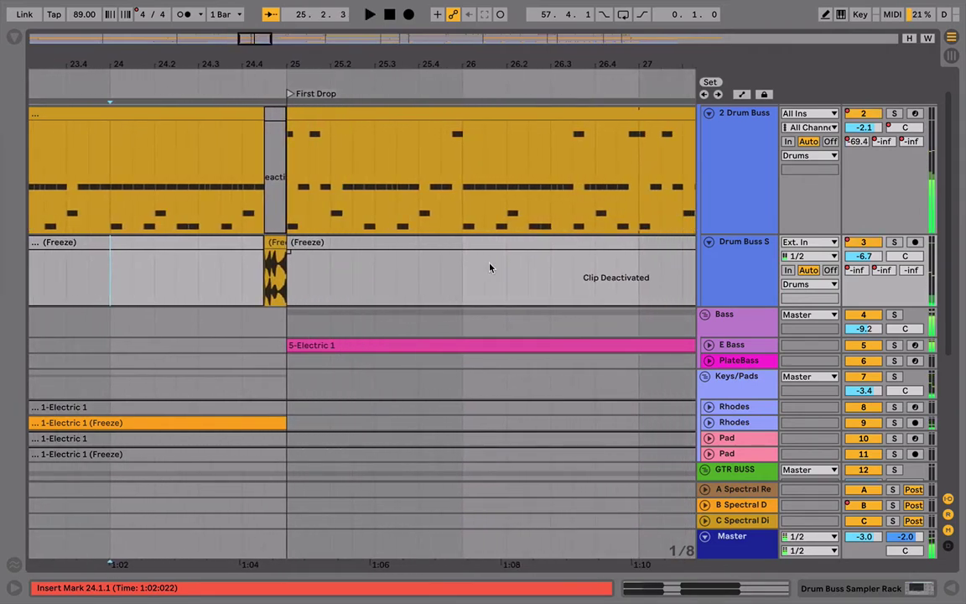
Open the frozen clip just before the First Drop in the clip view and examine its waveform within the full frozen sample
click(274, 237)
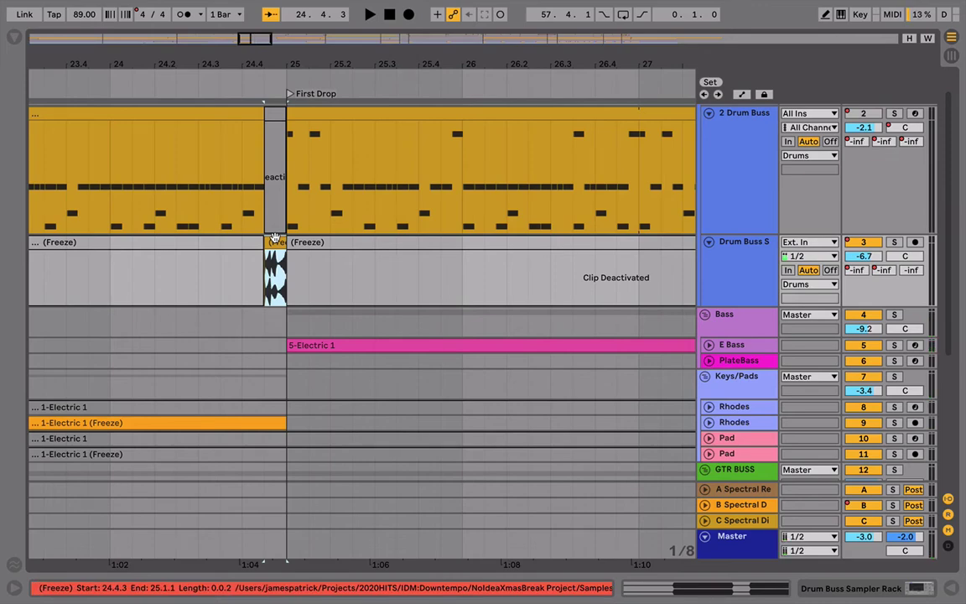
key(z)
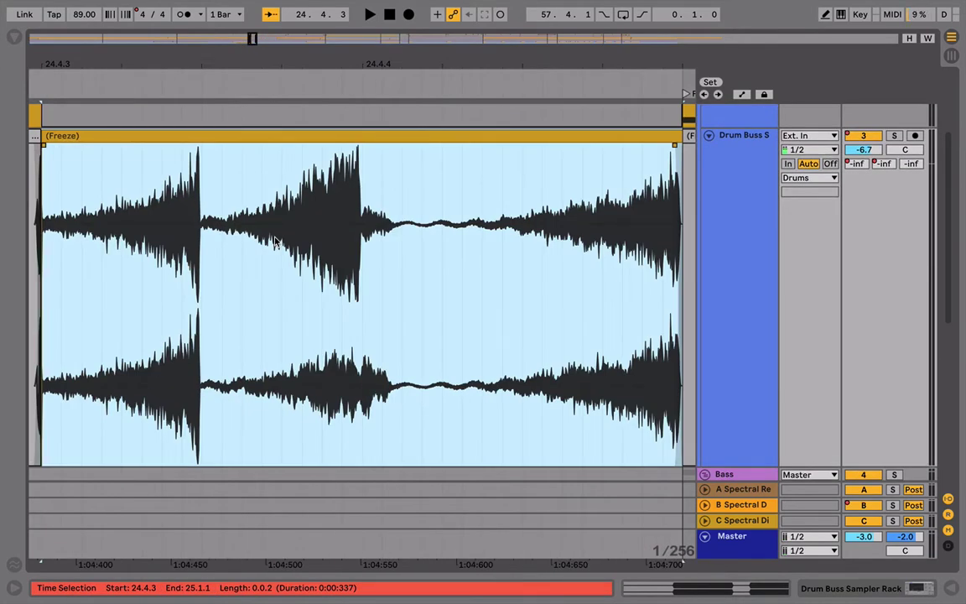
double_click(274, 240)
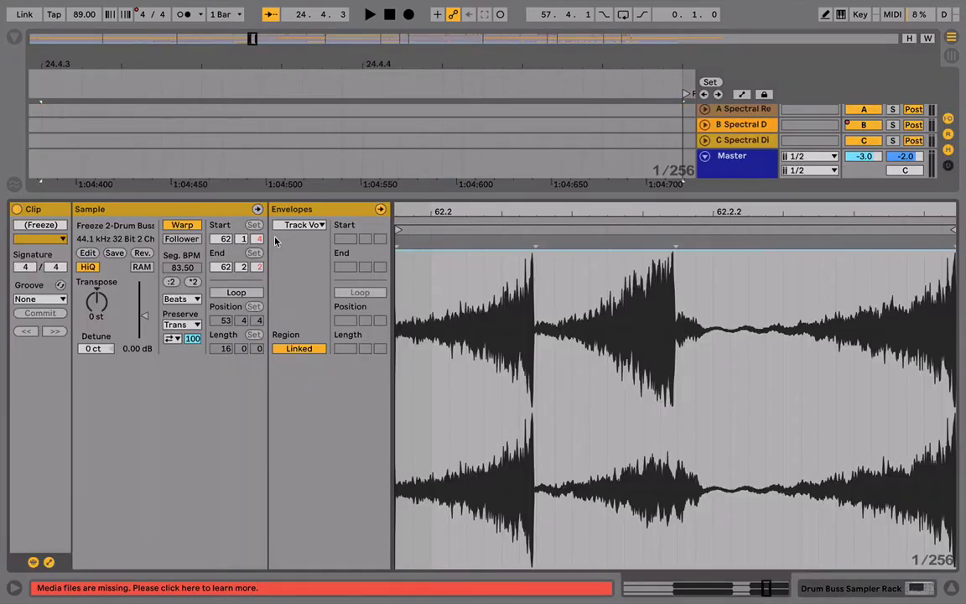
drag(431, 214, 431, 76)
drag(892, 209, 892, 335)
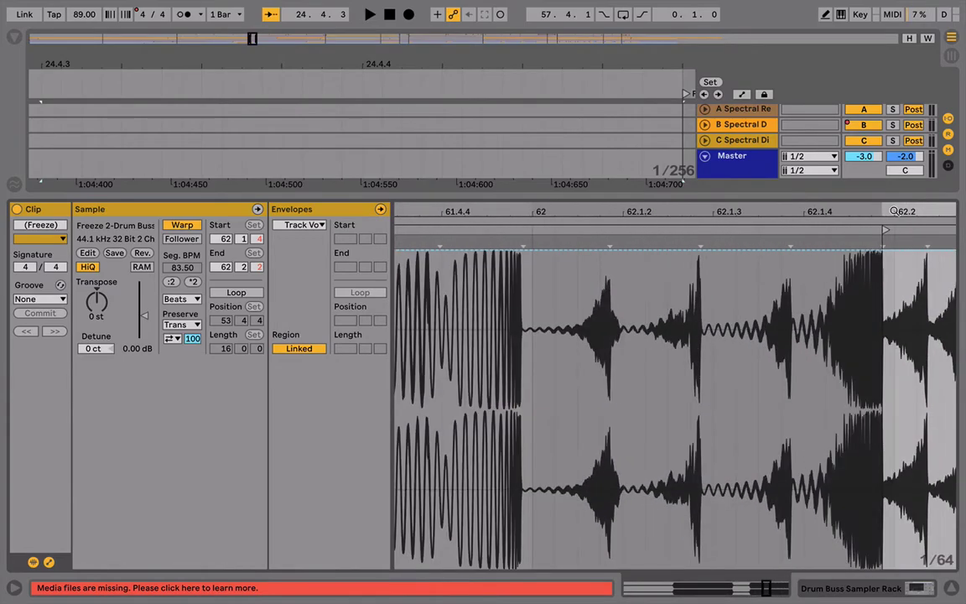
Hide the clip view, reduce the Drum Buss S track height and fold the Keys/Pads group
key(alt+super+l)
drag(567, 64, 567, 3)
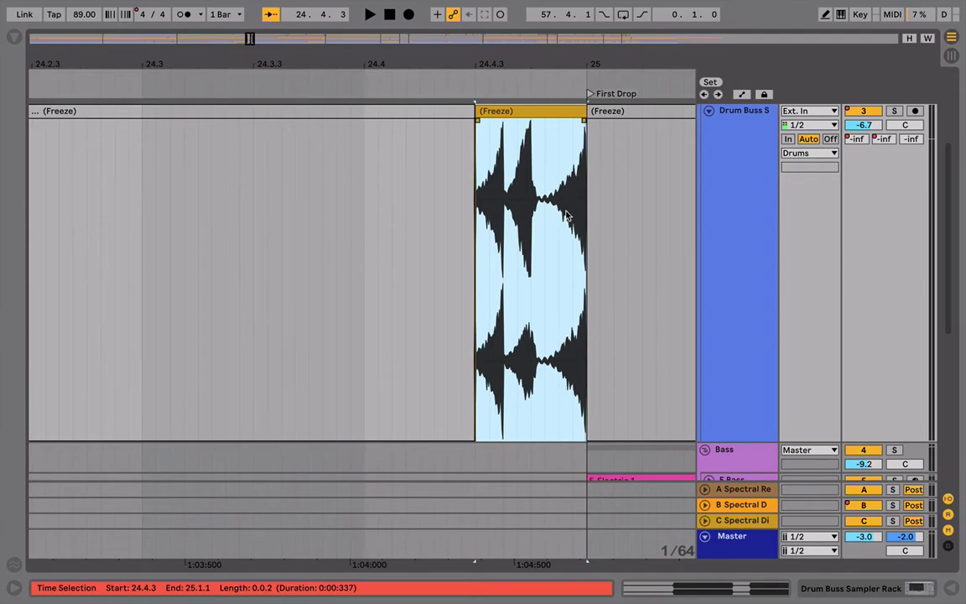
key(alt+super+l)
key(ctrl+alt+l)
scroll(637, 196, down, 5)
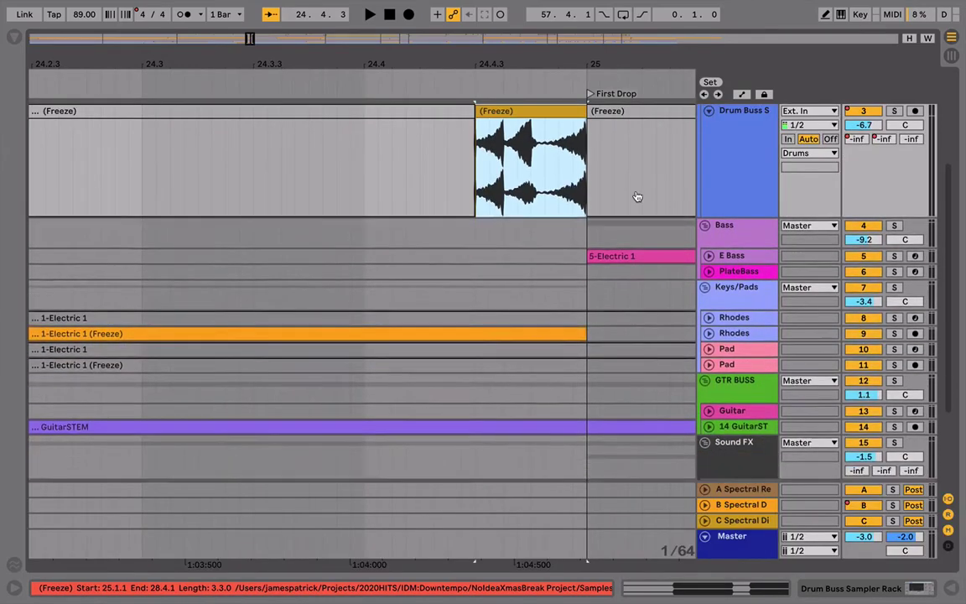
scroll(637, 196, down, 4)
scroll(560, 186, up, 4)
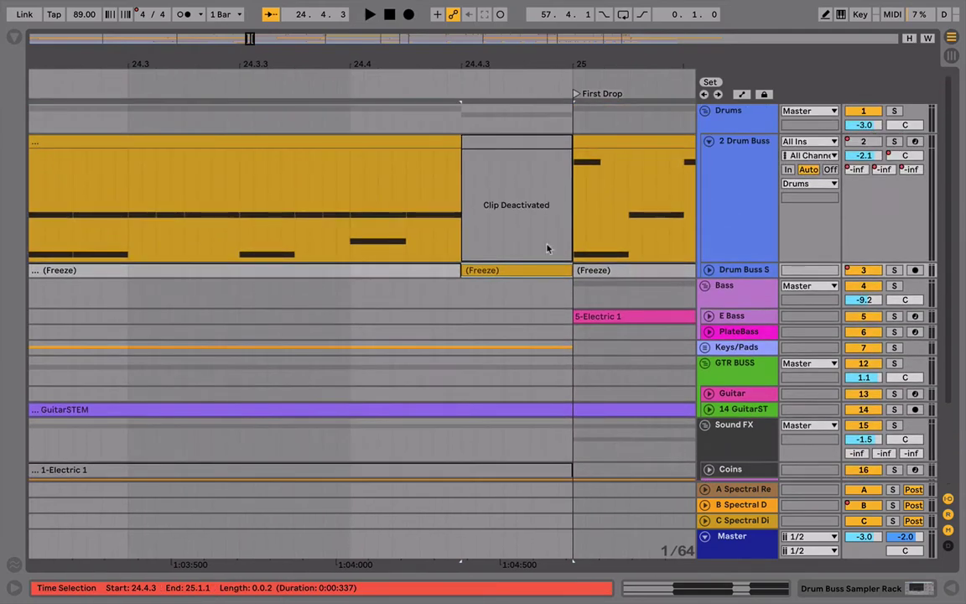
scroll(516, 275, up, 4)
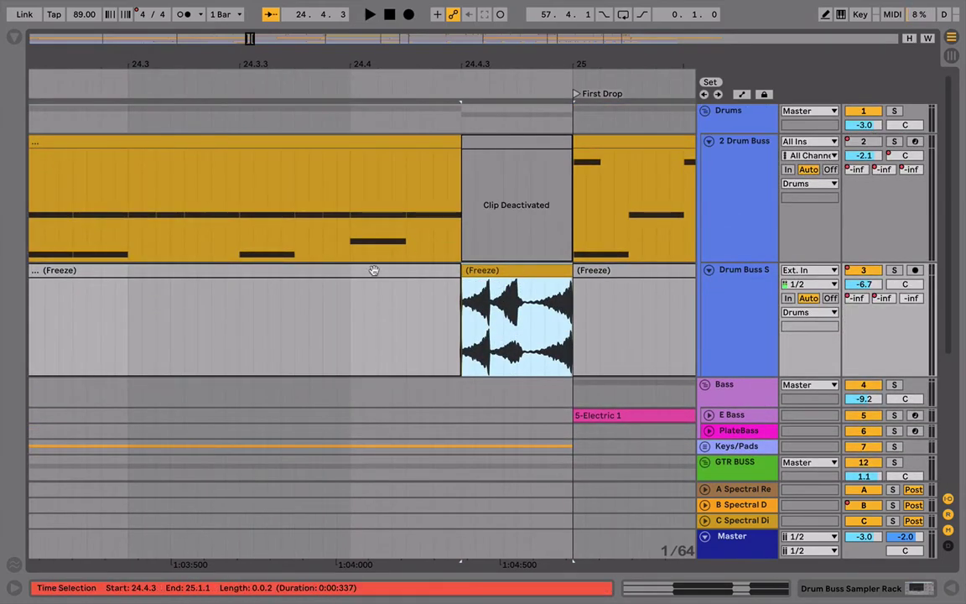
Play the frozen drum fill from 24.4.1 into the First Drop
click(343, 337)
key(space)
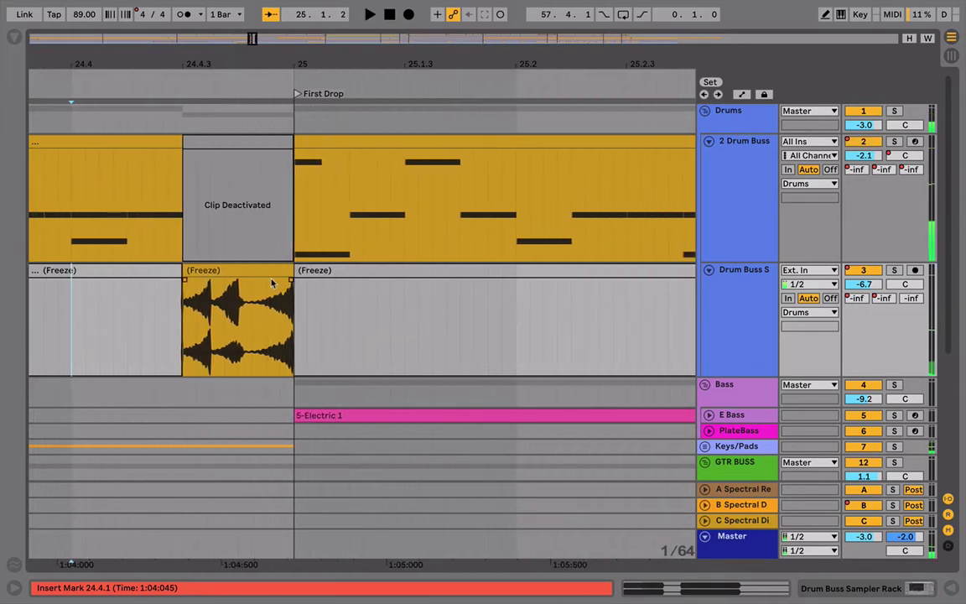
scroll(259, 313, left, 2)
scroll(260, 312, down, 1)
Crop the frozen clip at 24.4.3 on Drum Buss S and open the cropped sample in the clip view
click(288, 256)
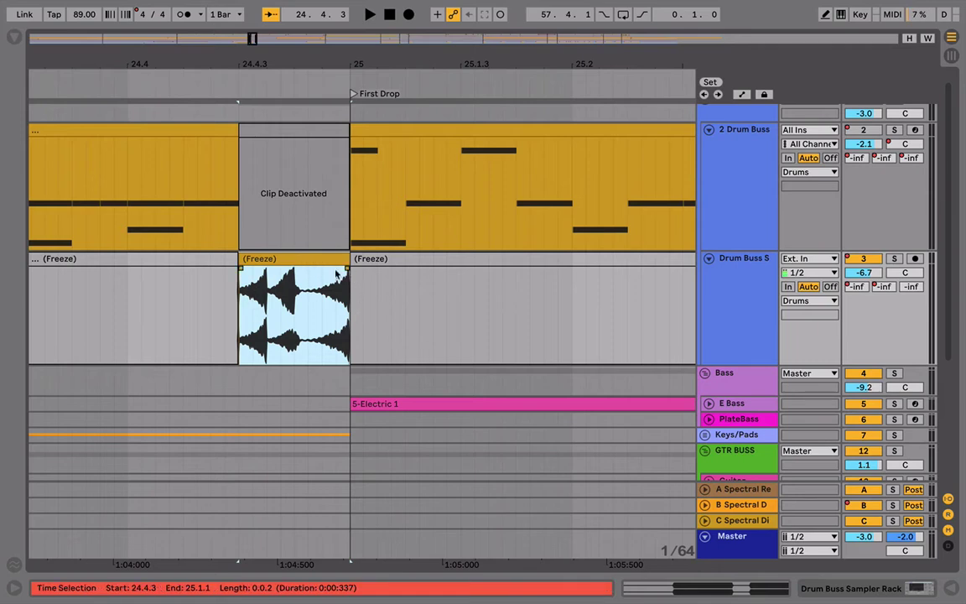
right_click(299, 263)
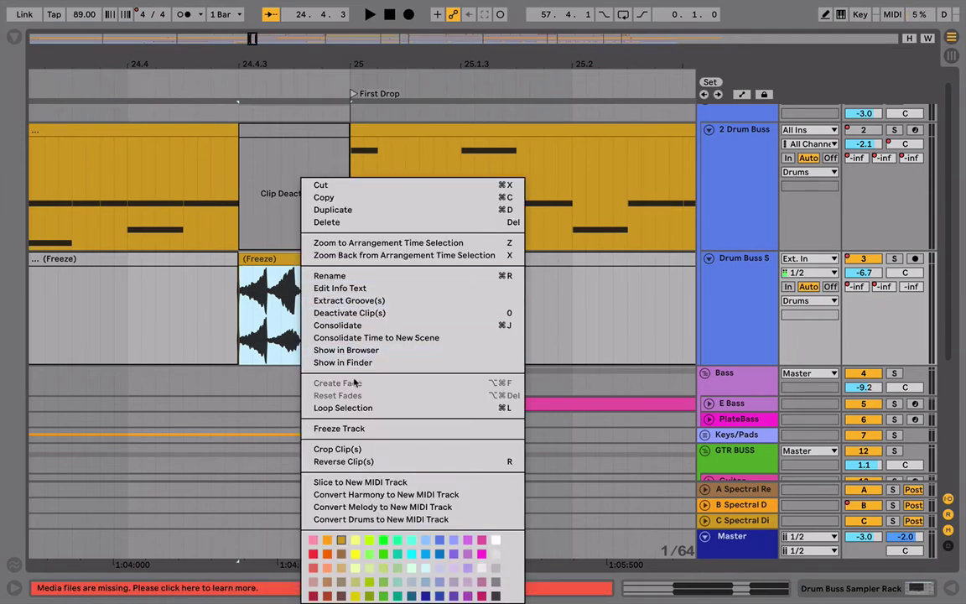
click(359, 449)
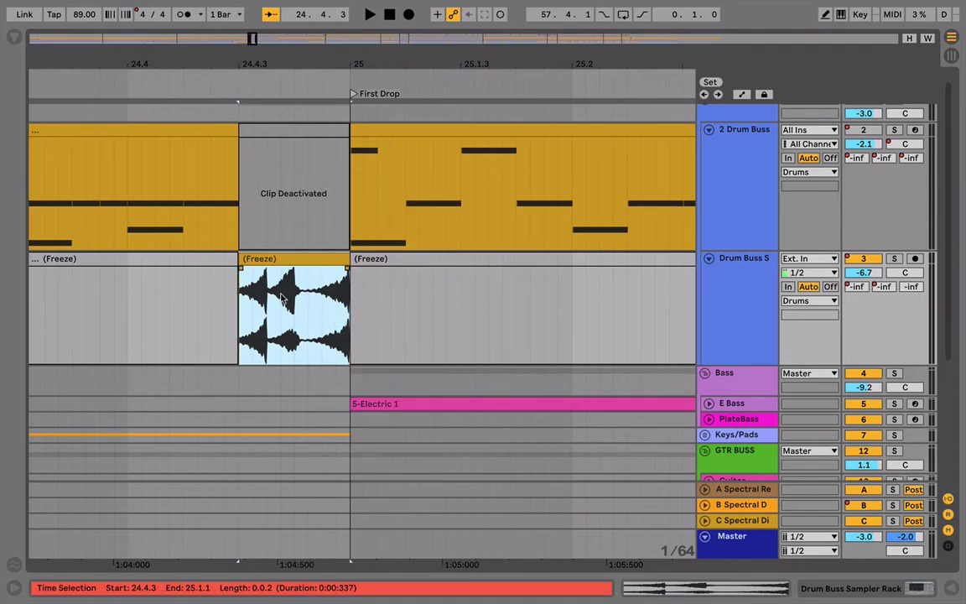
double_click(297, 258)
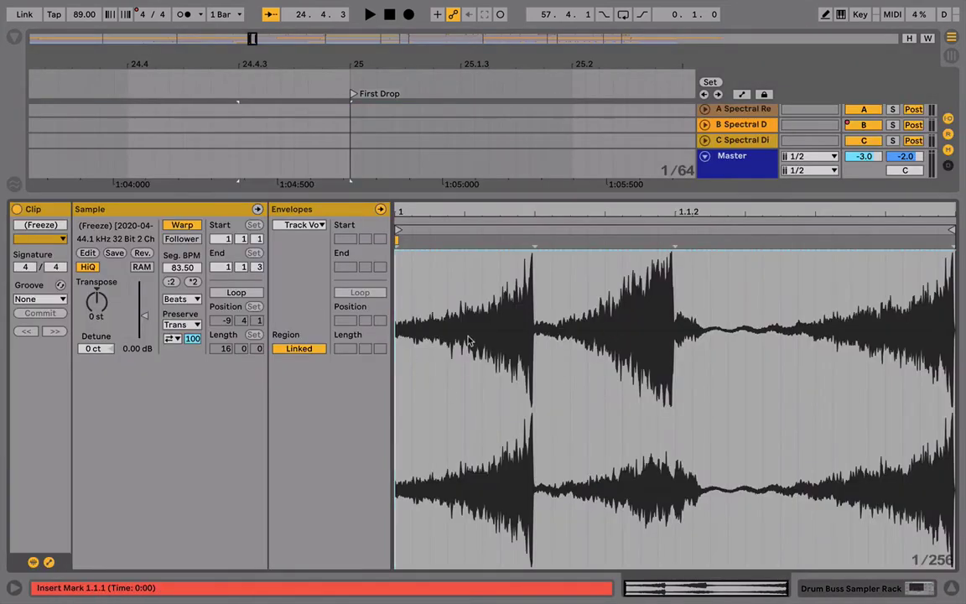
Hide the clip view and split the cropped fill clip on Drum Buss S at 24.4.4
click(477, 210)
key(shift+Tab)
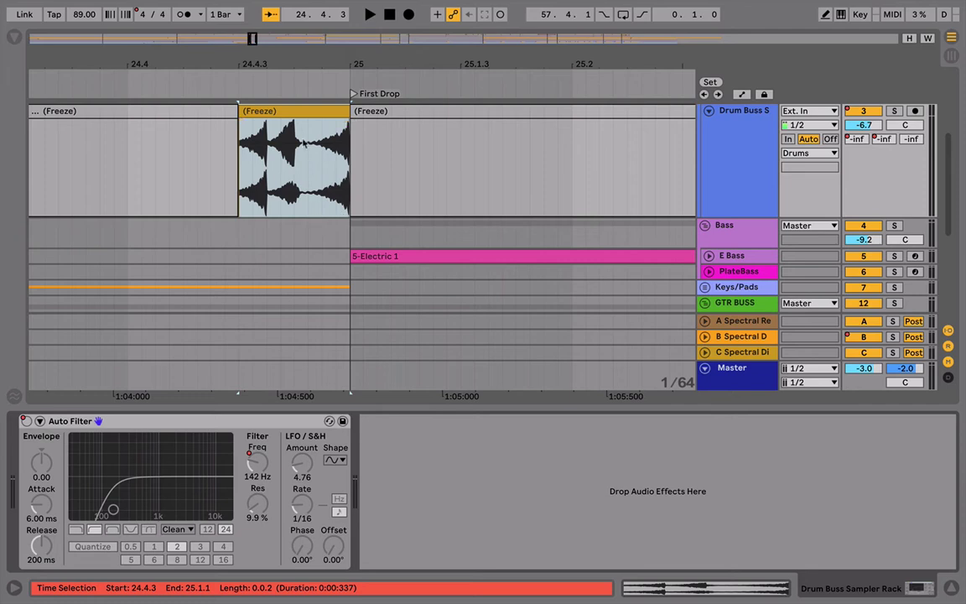
click(294, 111)
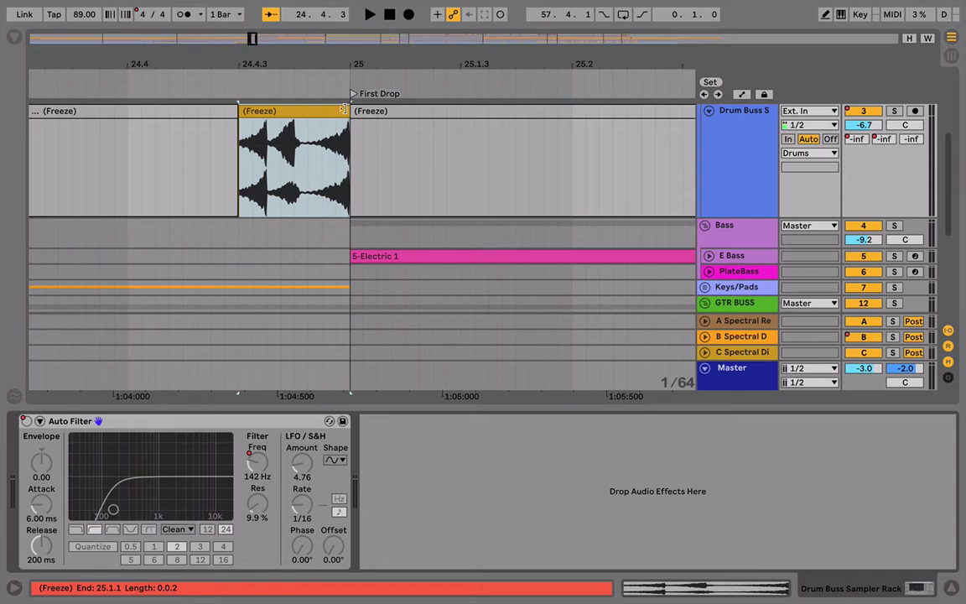
mouse_move(342, 110)
mouse_down()
mouse_move(446, 110)
mouse_move(350, 109)
mouse_up()
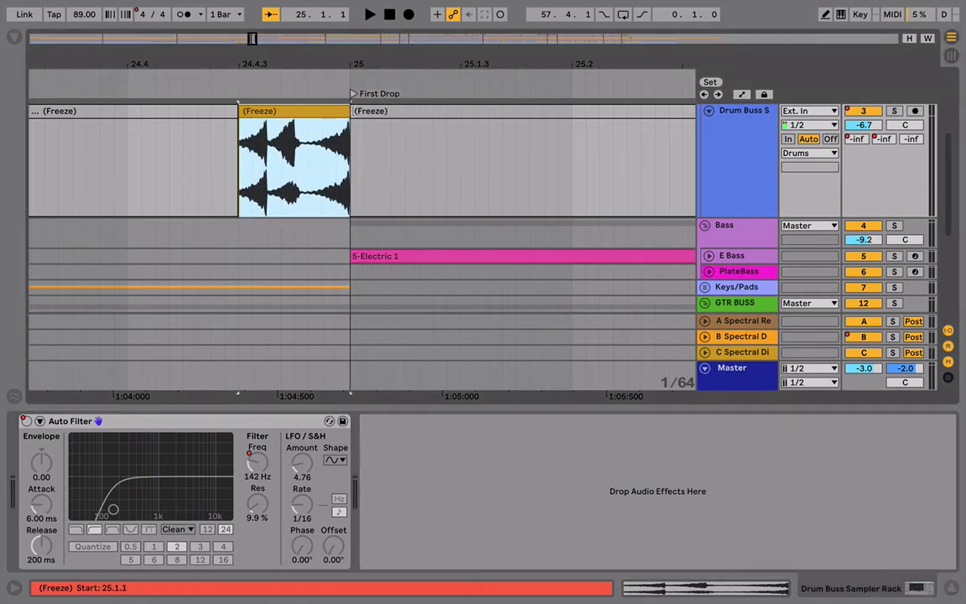
click(295, 180)
drag(295, 180, 354, 170)
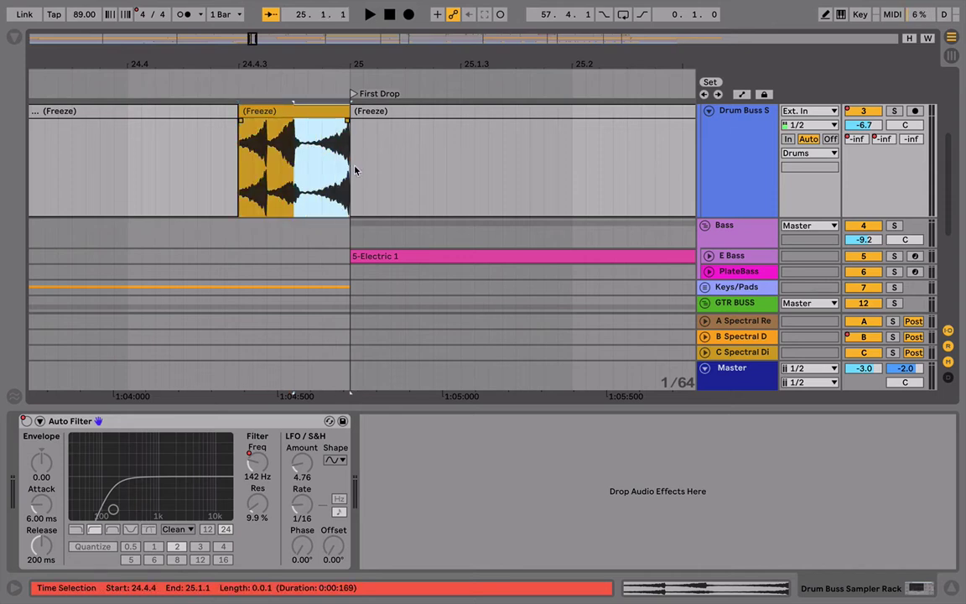
key(super+e)
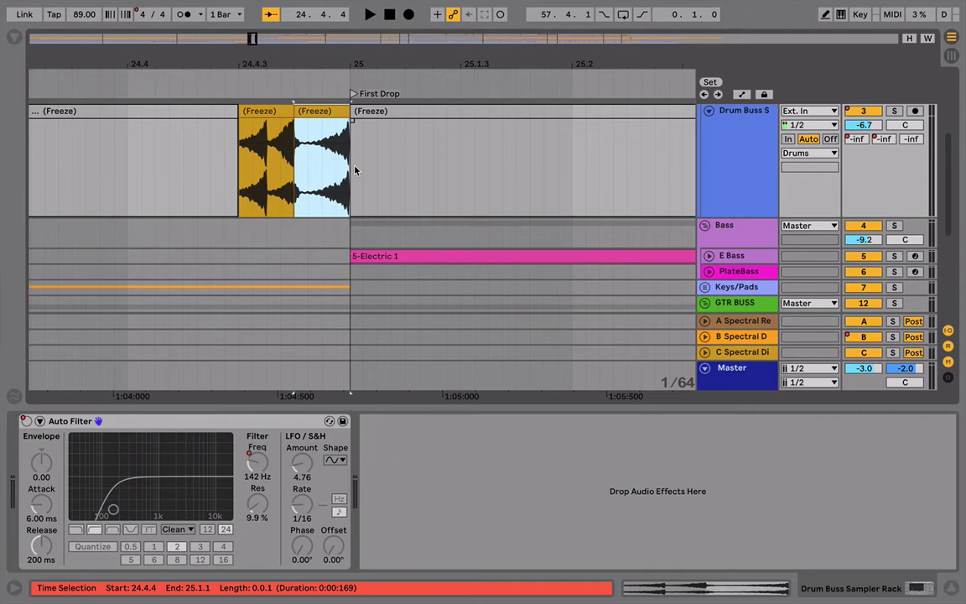
Move the boundary between the two fill slices slightly past 24.4.4, letting the first slice play longer
key(plus)
key(plus)
key(plus)
key(plus)
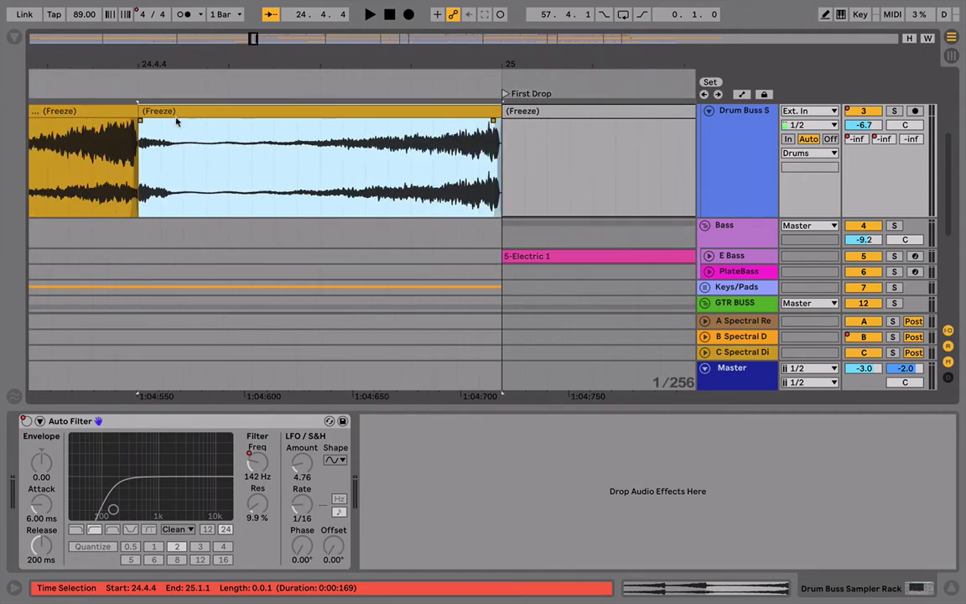
drag(139, 107, 184, 104)
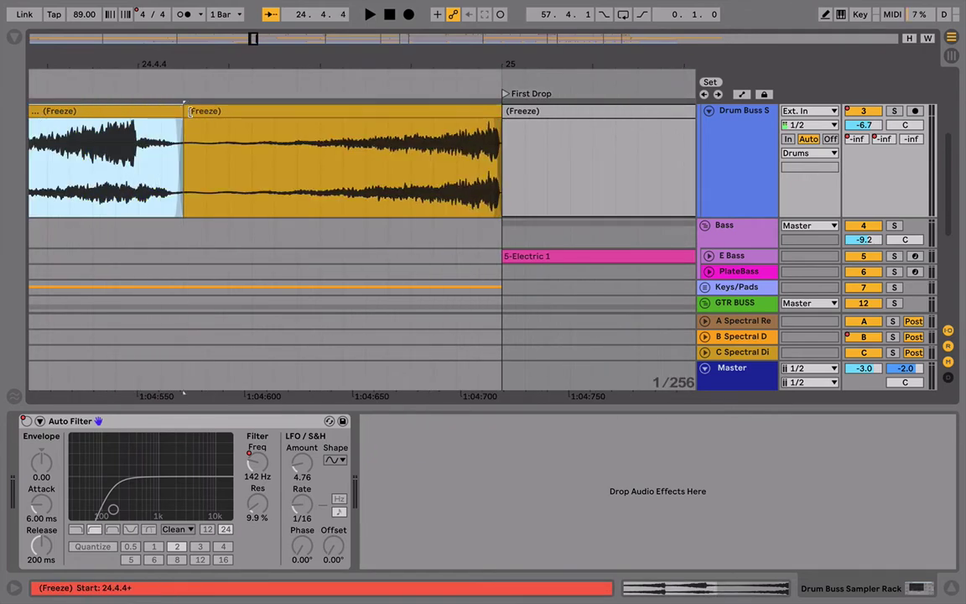
Select the fill's second slice and play the edited fill into the First Drop
key(minus)
key(minus)
key(minus)
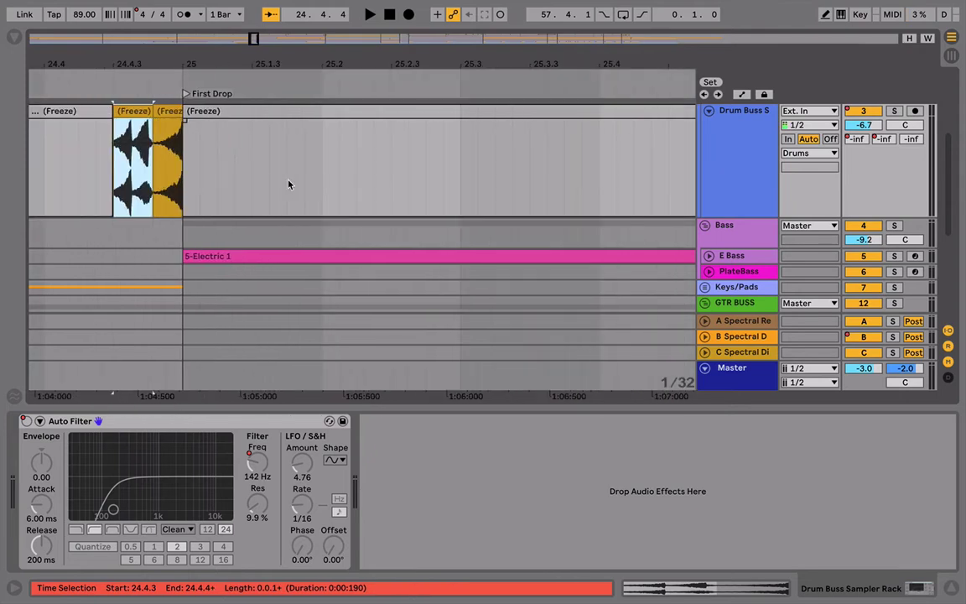
drag(201, 111, 171, 119)
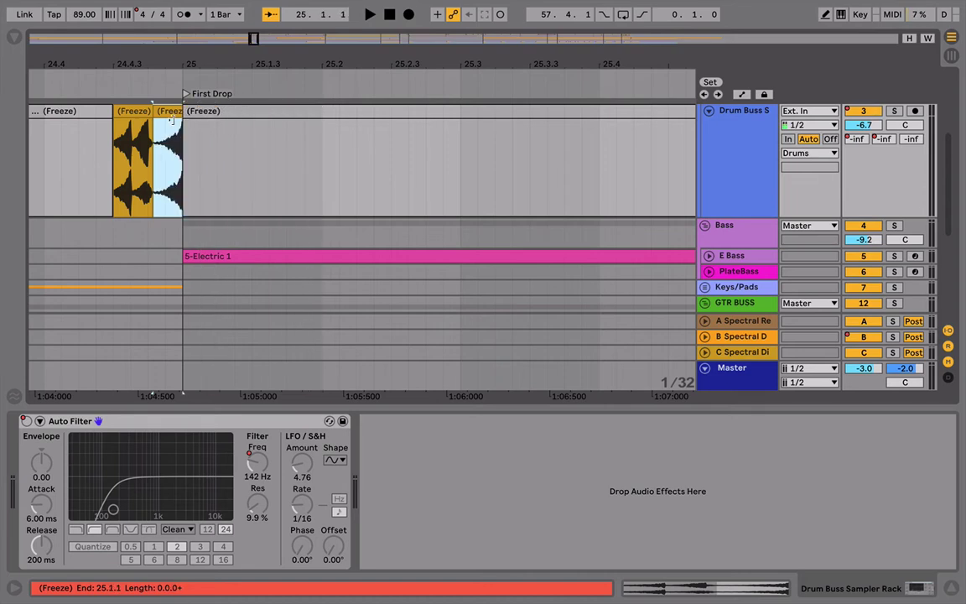
key(space)
key(space)
key(space)
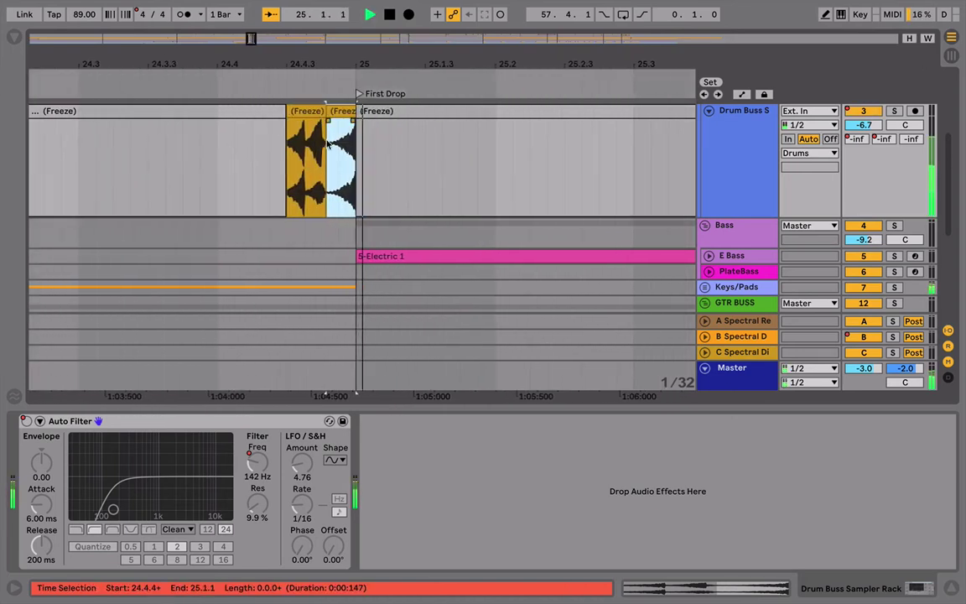
key(space)
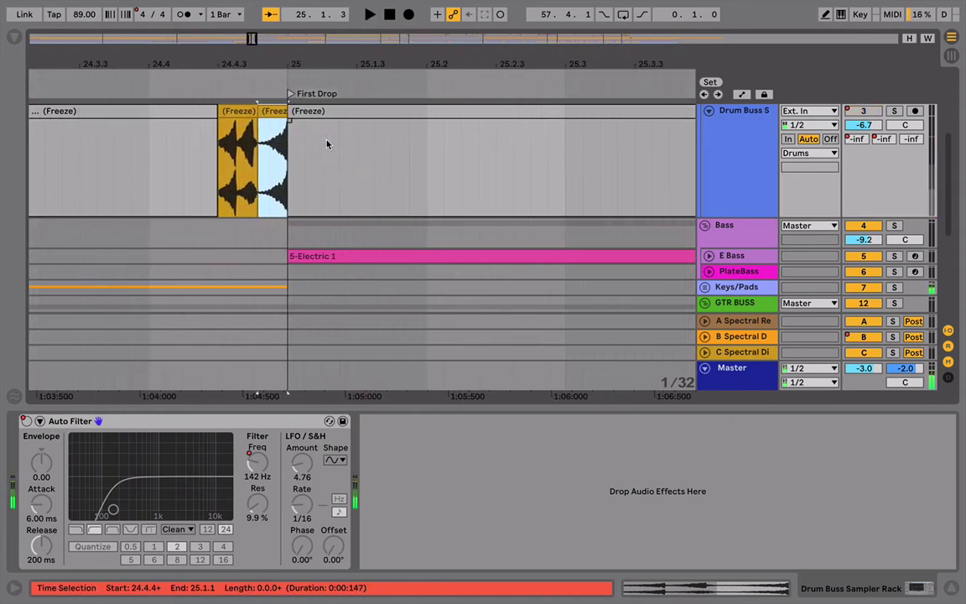
Move the fill's first slice back to 24.4.2, extend its end to just past 24.4.4, and play it
click(235, 108)
scroll(234, 107, up, 3)
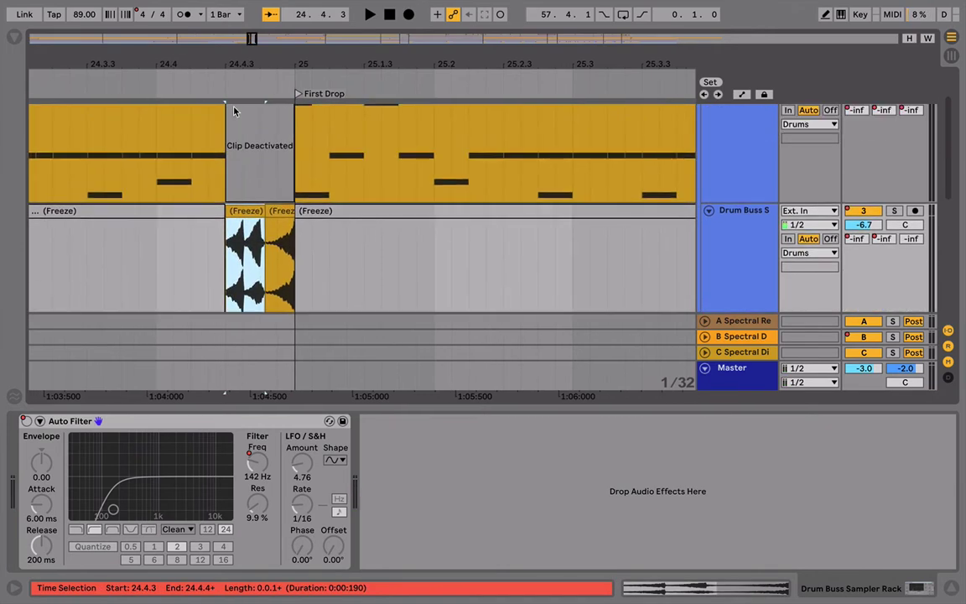
key(Left)
key(Left)
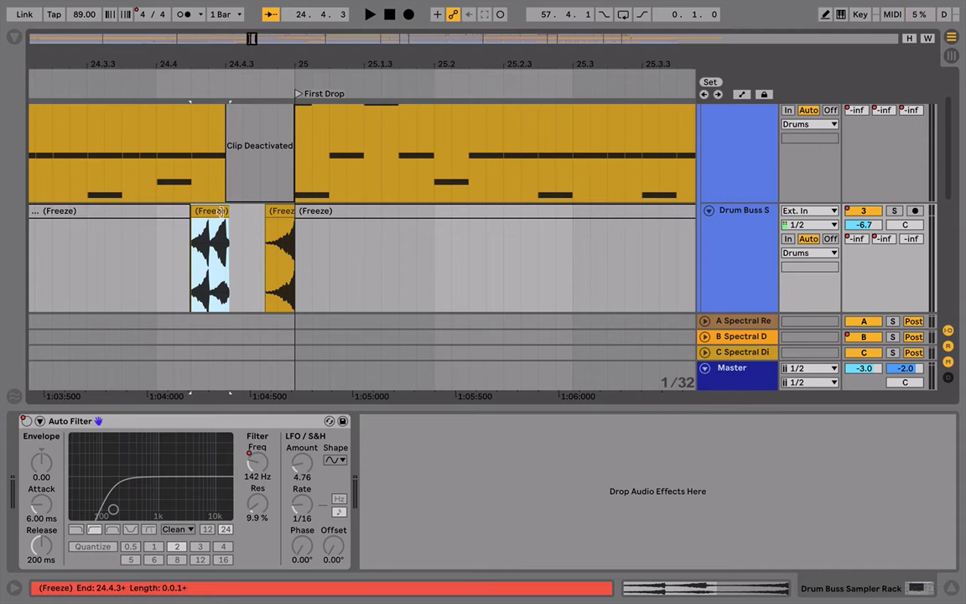
drag(219, 212, 262, 211)
key(space)
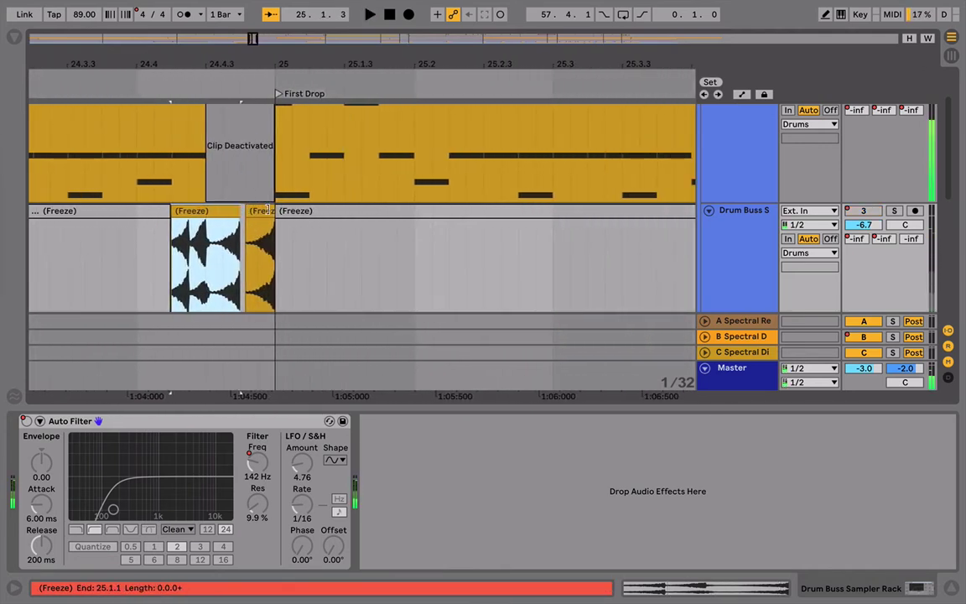
key(space)
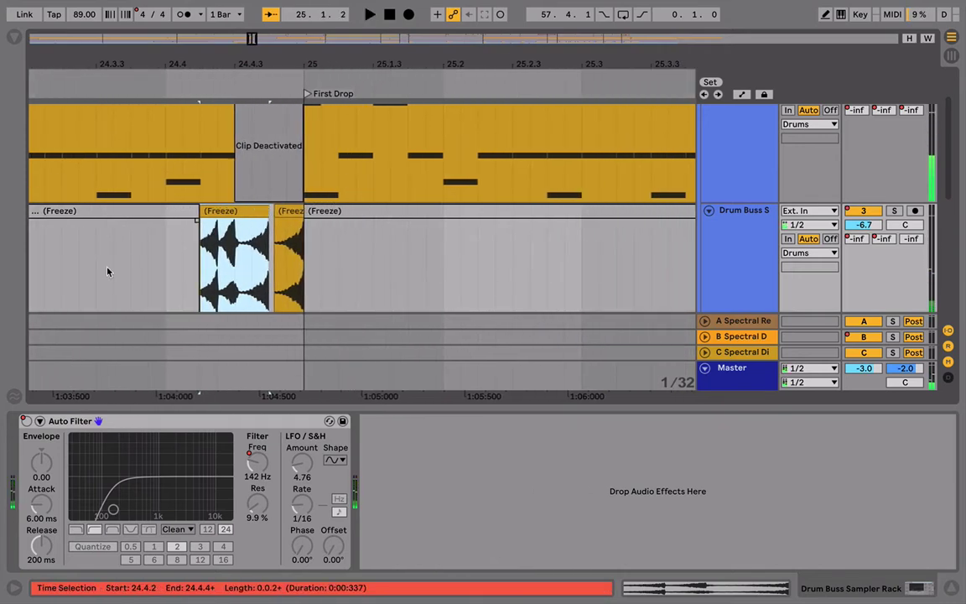
Play the arrangement from 23.1.1 through the reworked fill into the First Drop
click(108, 270)
key(minus)
key(minus)
key(minus)
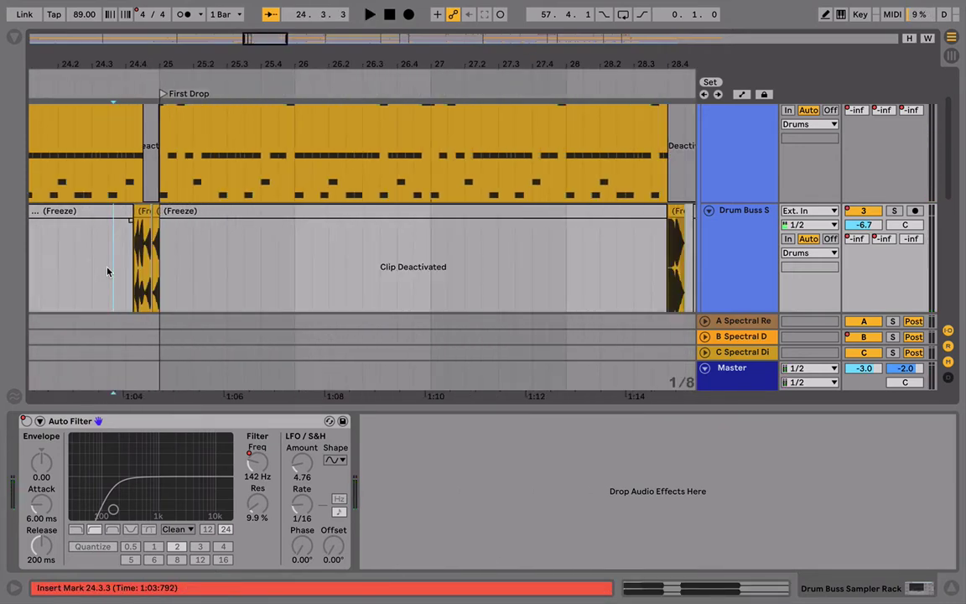
scroll(107, 271, left, 4)
click(209, 250)
key(space)
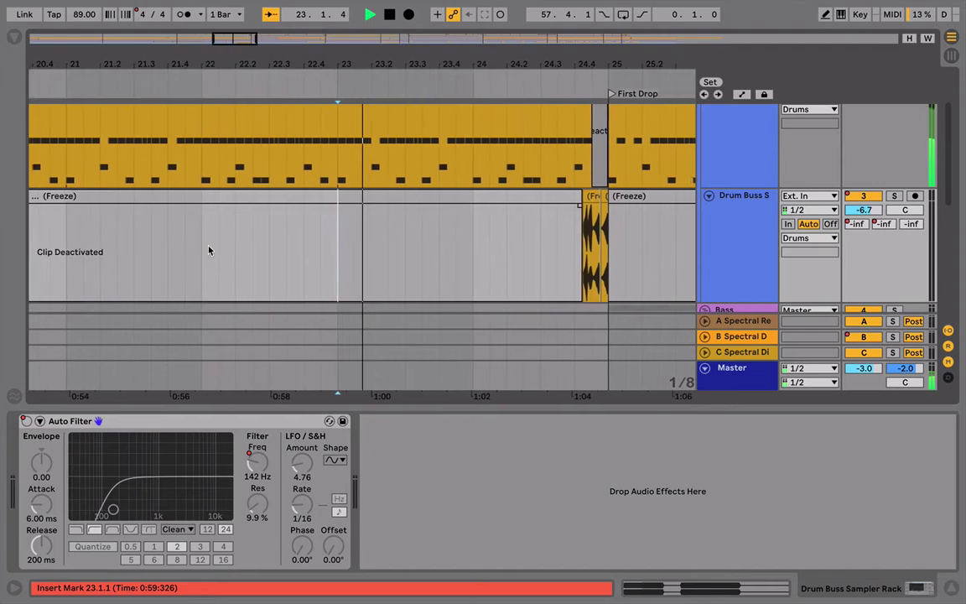
scroll(467, 285, up, 3)
scroll(468, 285, down, 2)
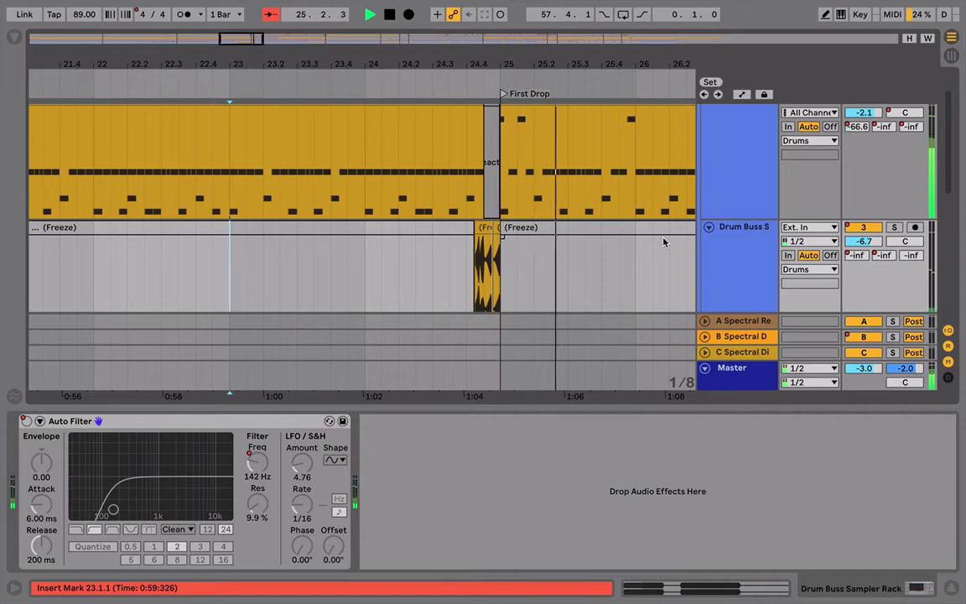
key(space)
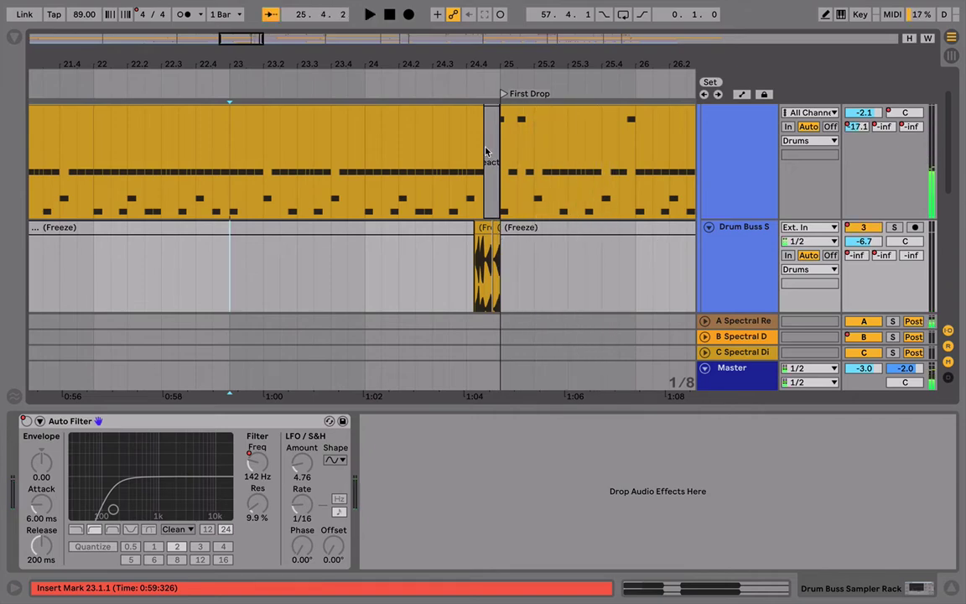
Trim the end of the 2 Drum Buss clip back to 24.3.3 and play from 24.1.1 into the First Drop
scroll(486, 152, up, 1)
drag(484, 127, 447, 125)
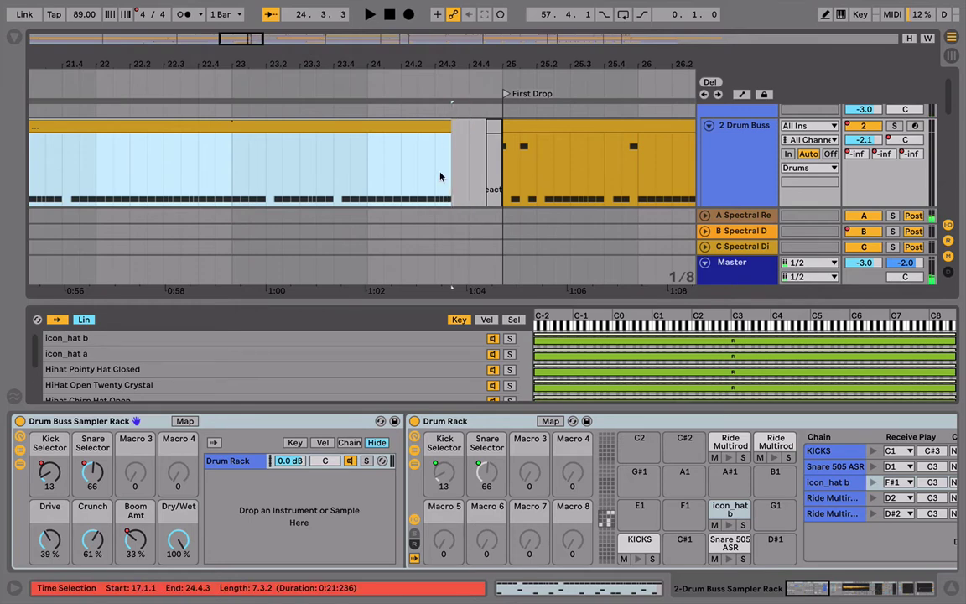
click(395, 154)
key(space)
scroll(442, 177, down, 3)
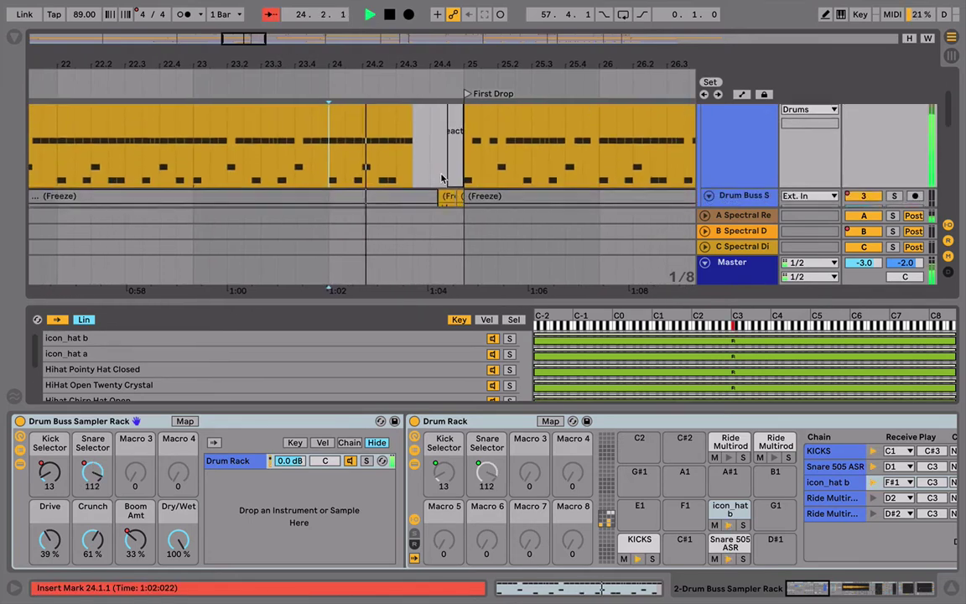
scroll(441, 177, down, 1)
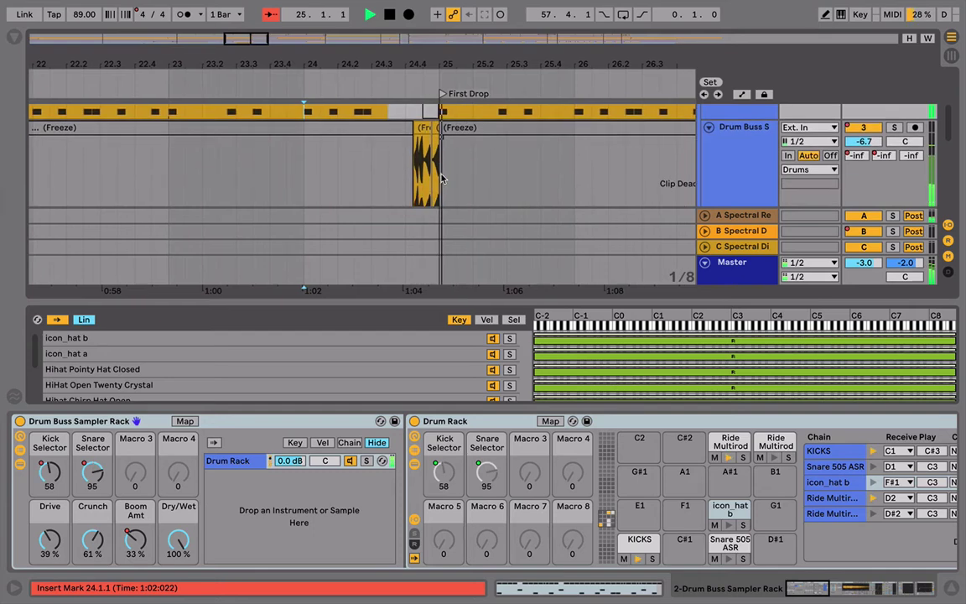
scroll(441, 178, up, 4)
key(space)
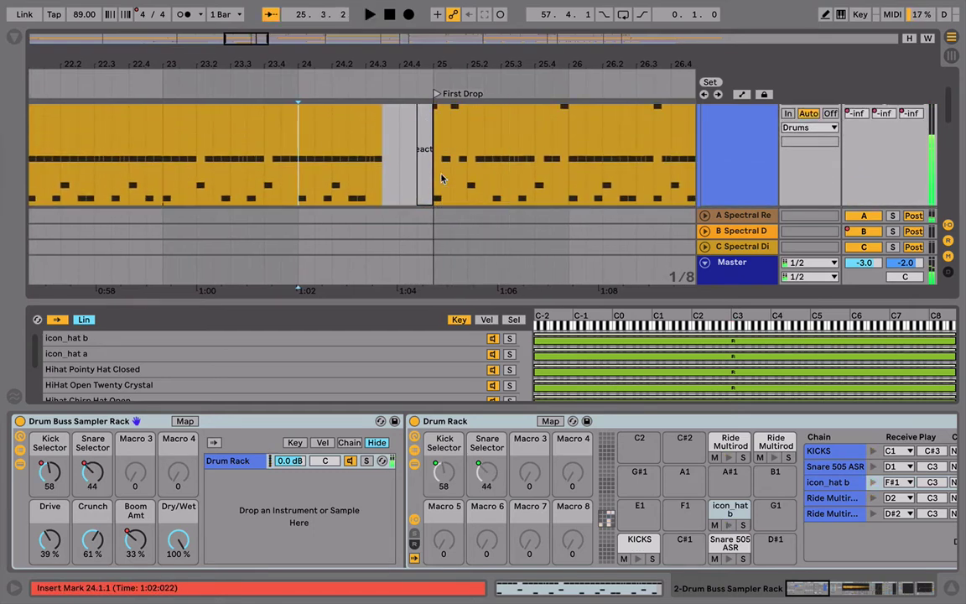
Undo the drum clip trim and the first slice's extension and move, and close the Set without saving
key(ctrl+alt+l)
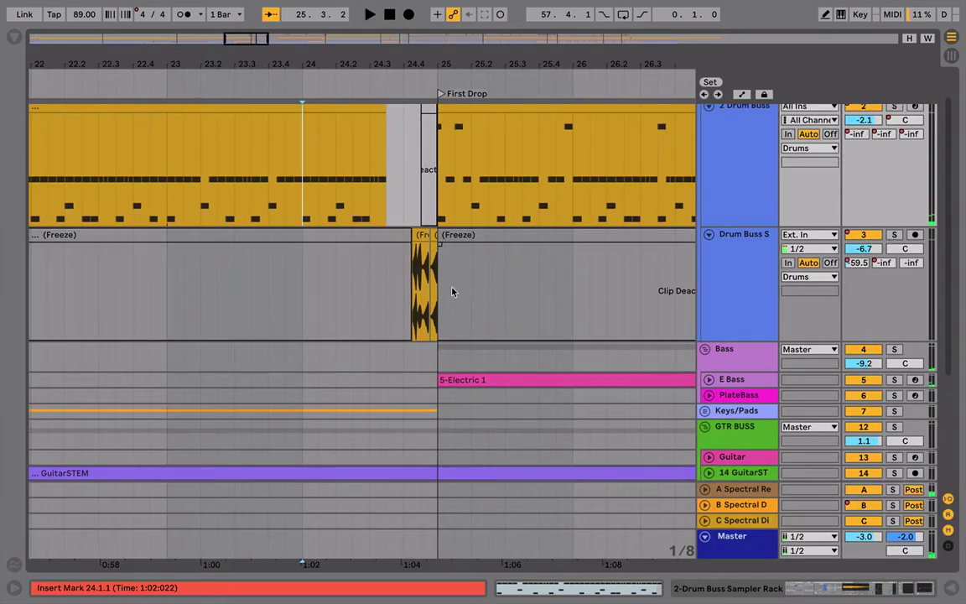
key(ctrl+z)
key(ctrl+z)
key(ctrl+z)
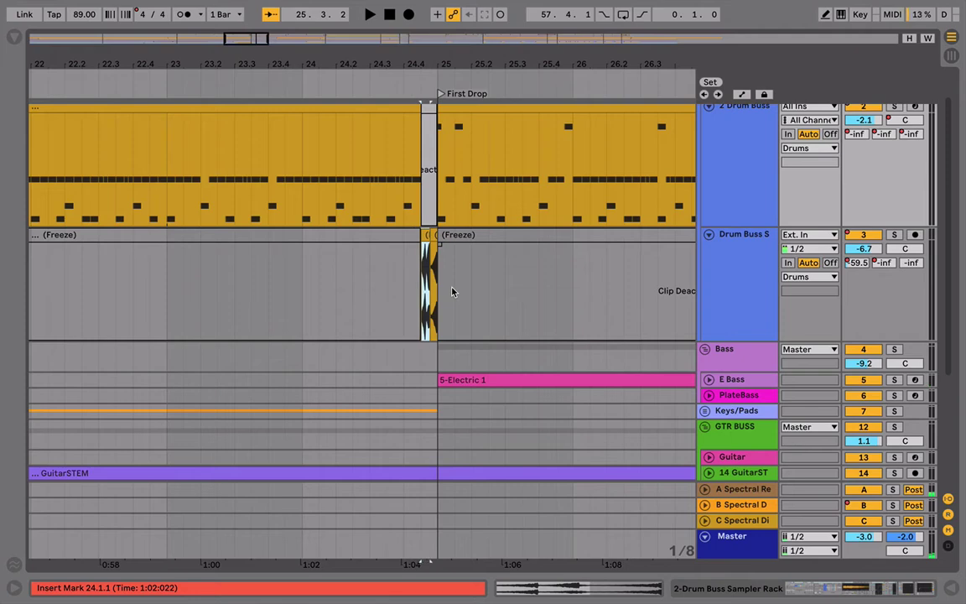
key(super+q)
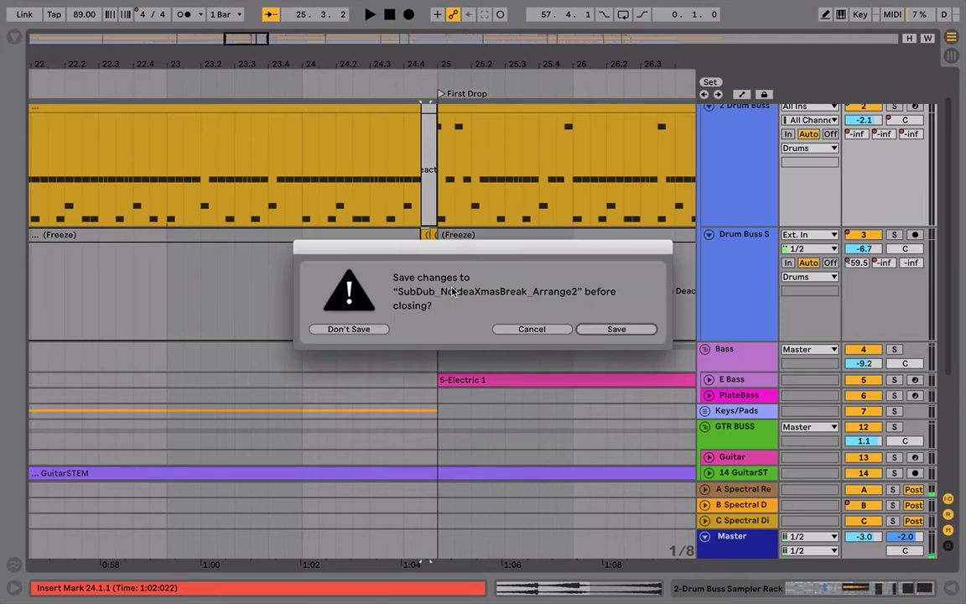
click(355, 328)
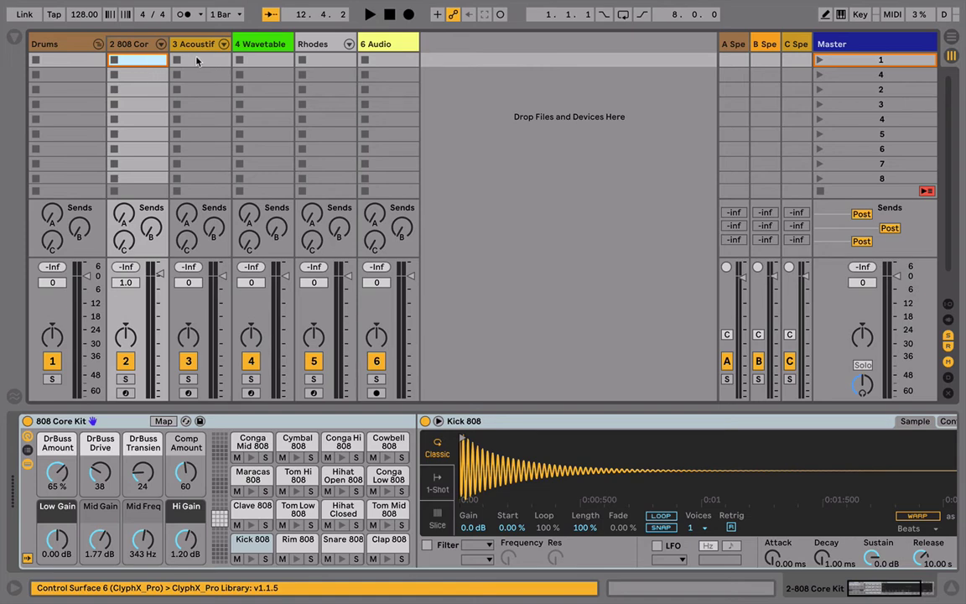
Create and launch a one-bar clip on 3 Acoustified with a kick on beat 1 and SideStick and Strike notes on 1.3
double_click(197, 61)
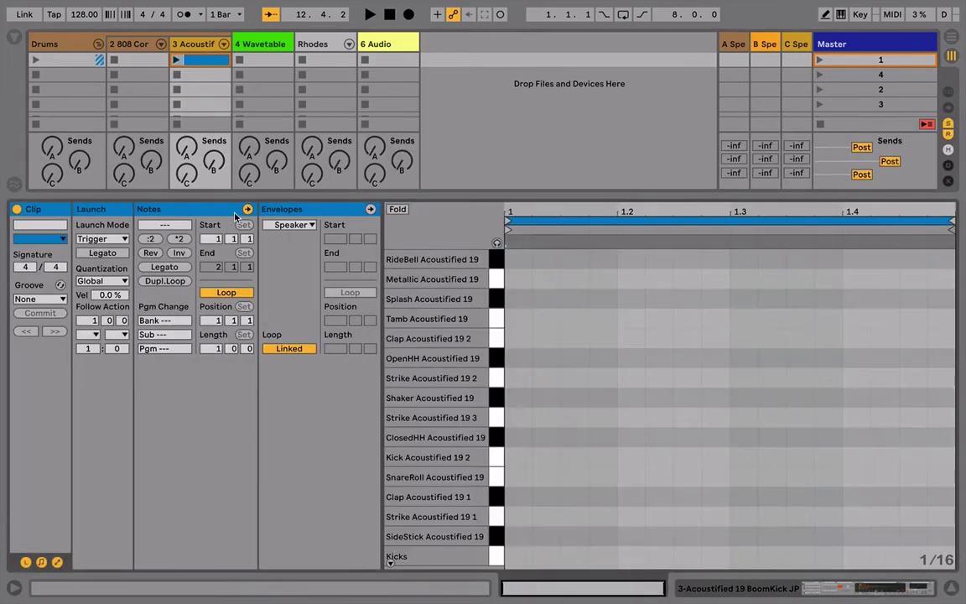
double_click(516, 556)
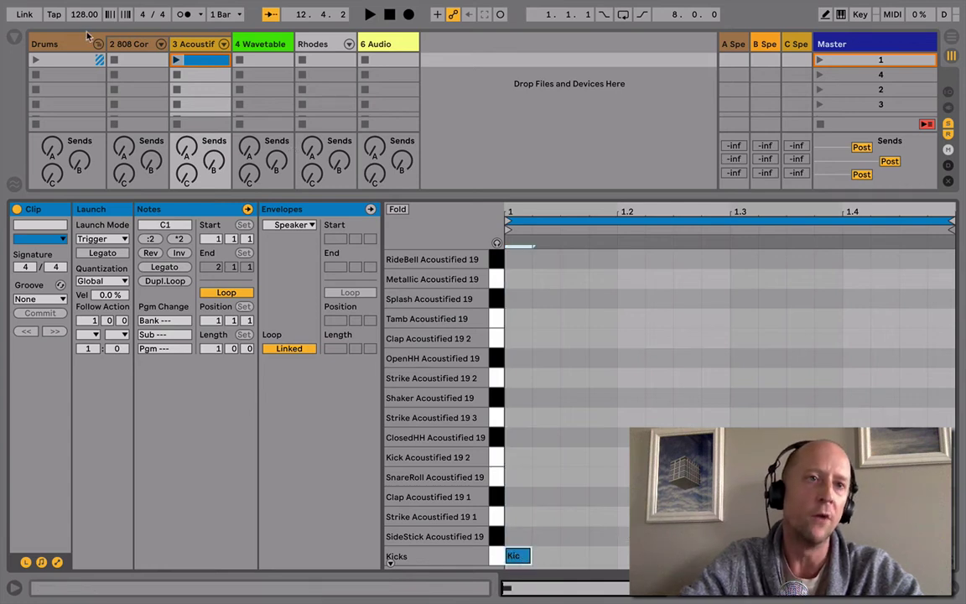
double_click(744, 536)
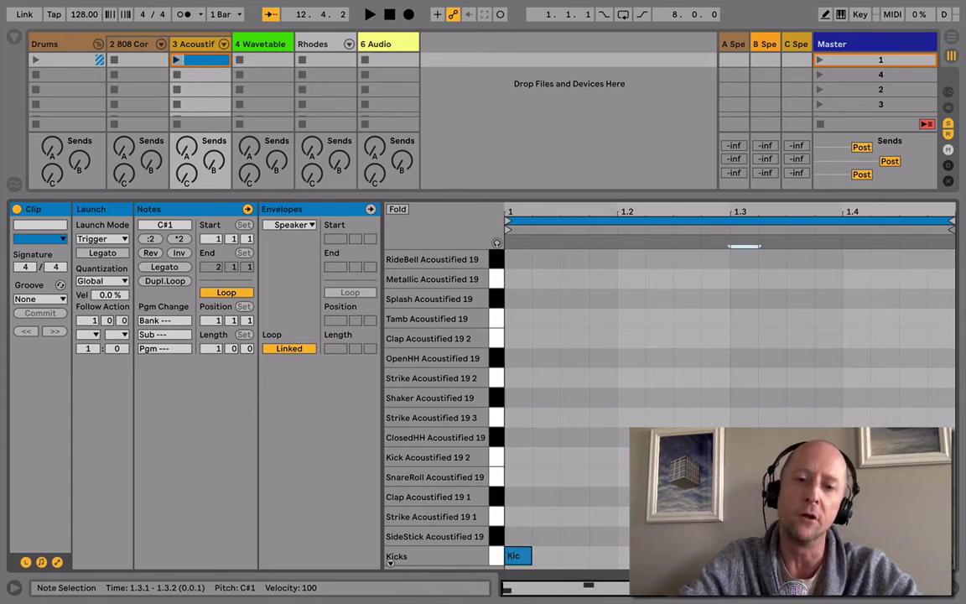
key(Up)
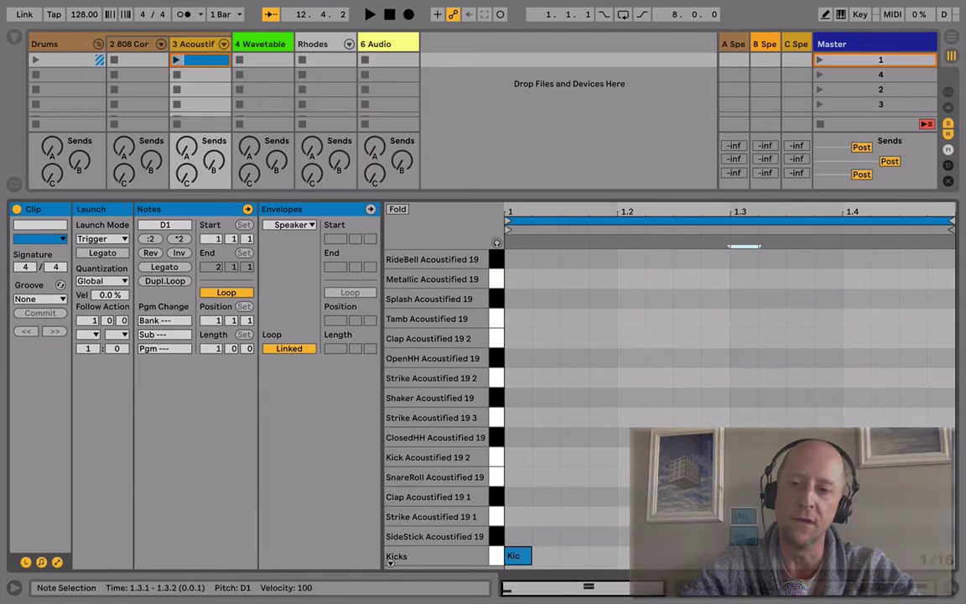
click(177, 61)
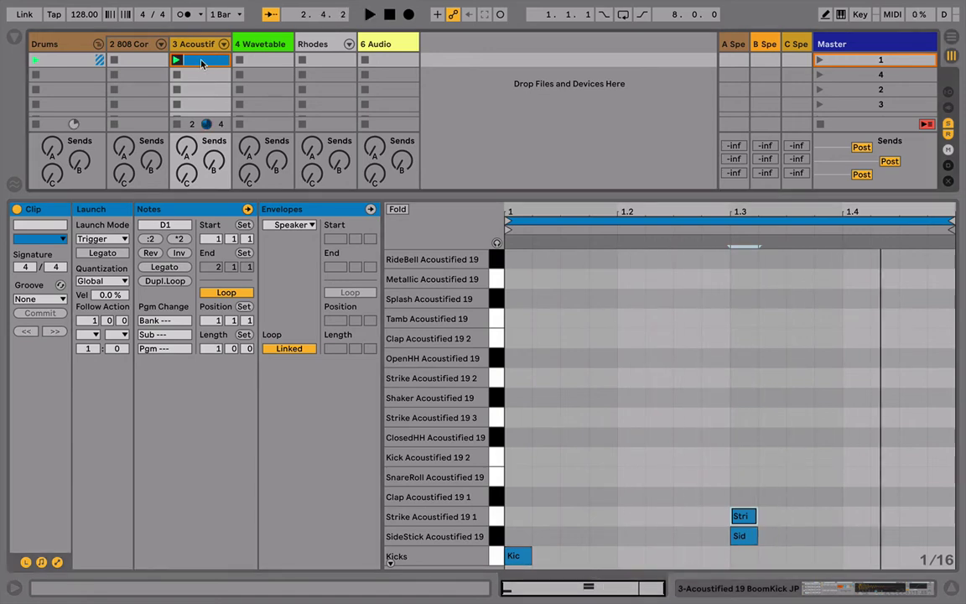
Place the clip in the arrangement on the 2 808 Core Kit track from 1.1.1 to 5.1.1 and open it in the clip view
key(Tab)
drag(205, 62, 81, 161)
key(super+alt+l)
click(49, 167)
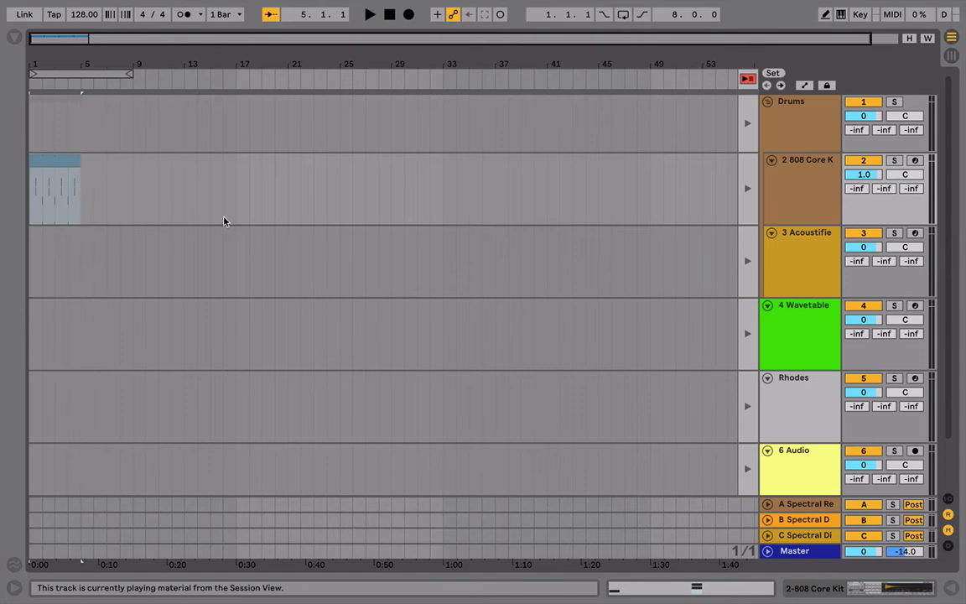
key(z)
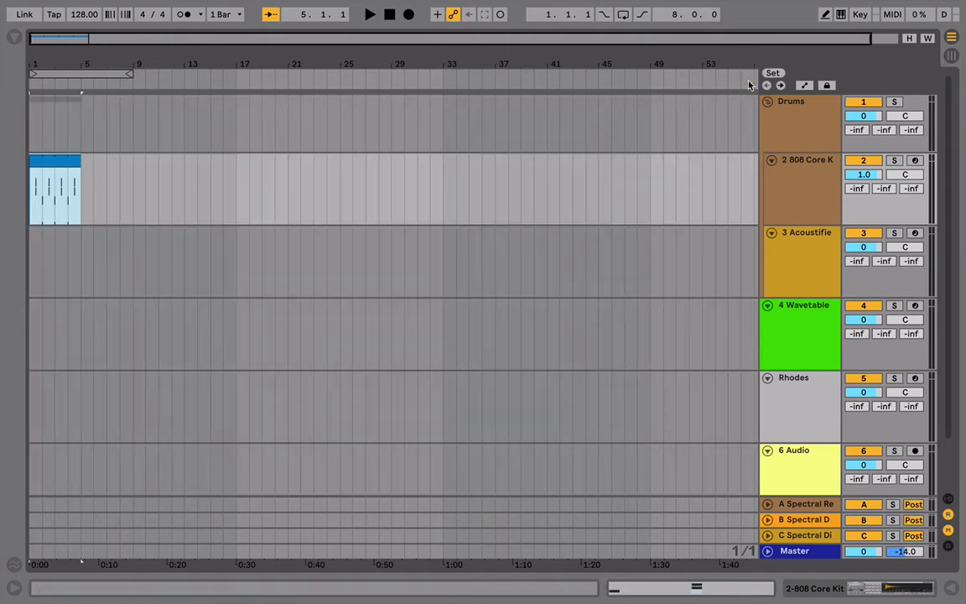
double_click(621, 126)
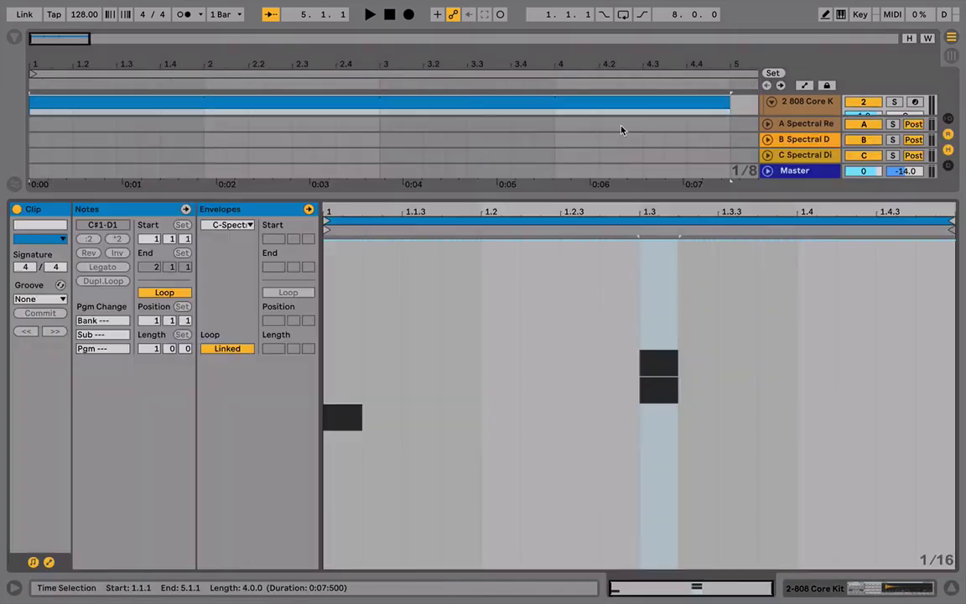
Show the clip's drum lanes and add closed hi-hat sixteenths at 1.1.1 and 1.1.2, the second with velocity 43
click(166, 213)
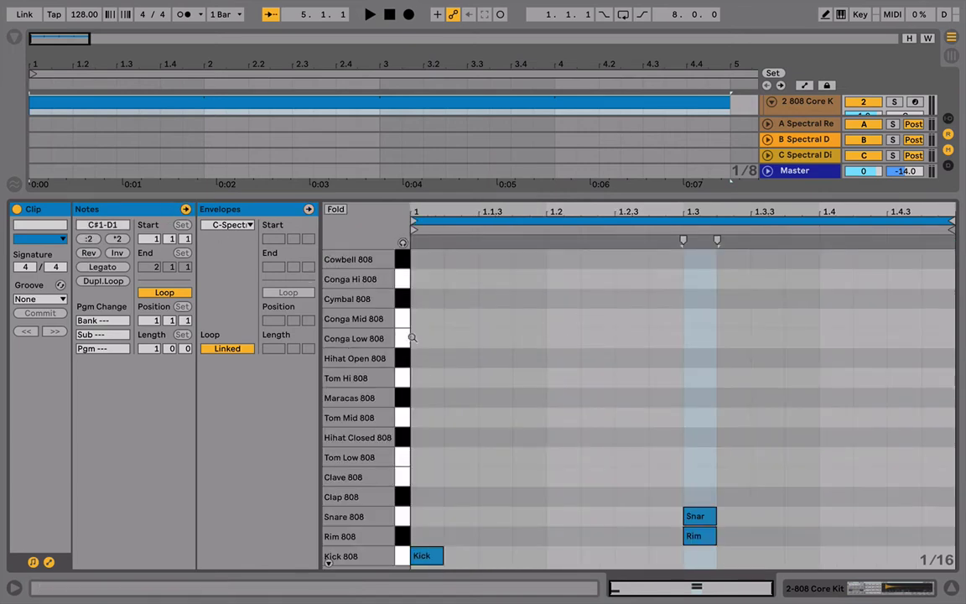
key(b)
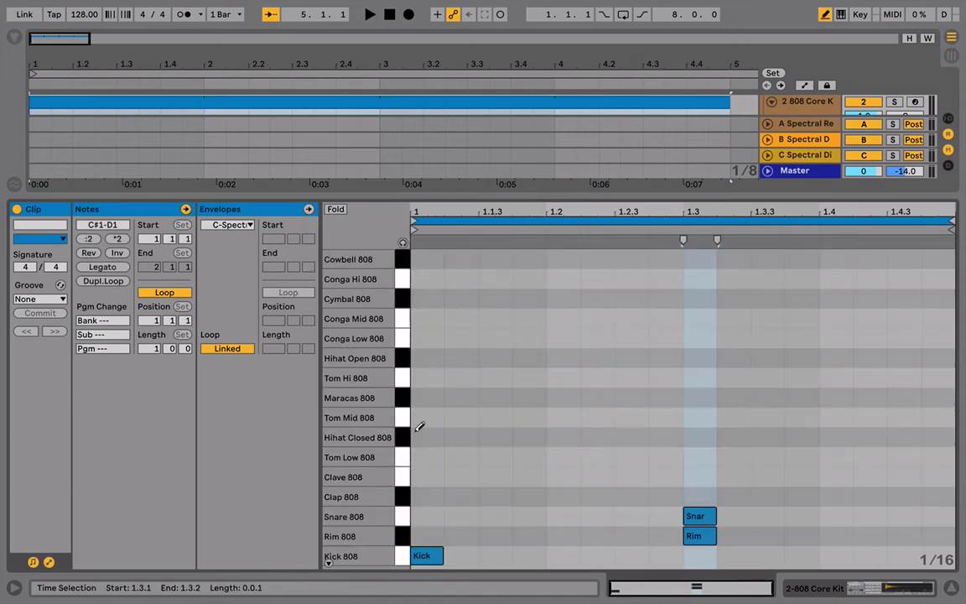
click(420, 435)
click(458, 435)
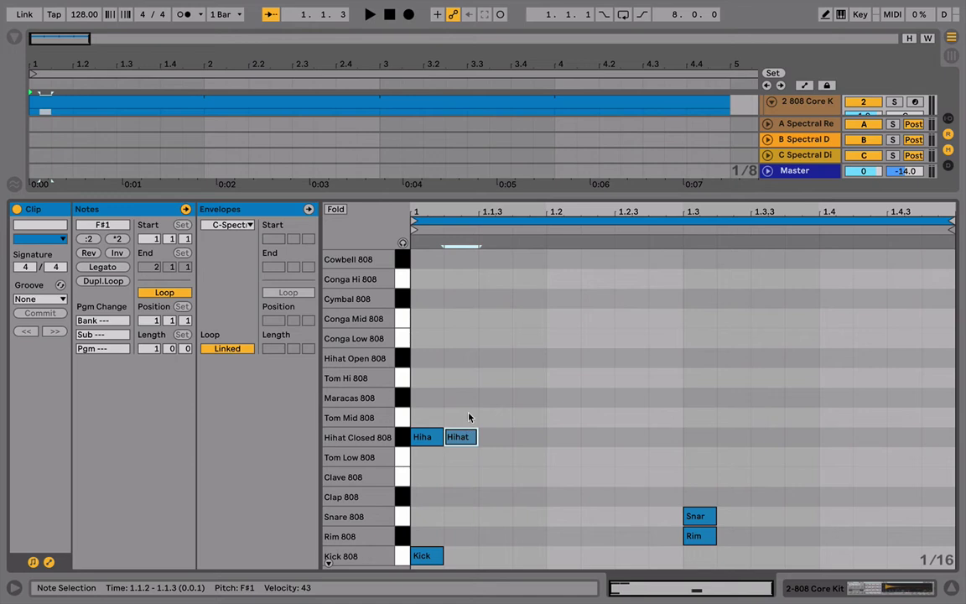
Try repeating the sixteenth hi-hat pair up to 1.2.3, play it, and undo the repeats and the second hi-hat
drag(467, 416, 411, 453)
key(ctrl+d)
key(ctrl+d)
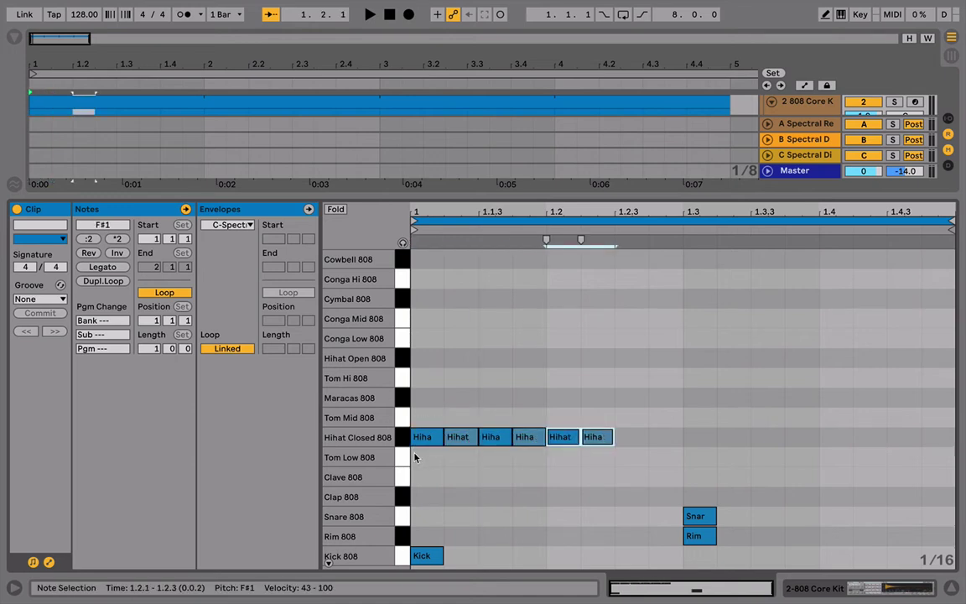
key(space)
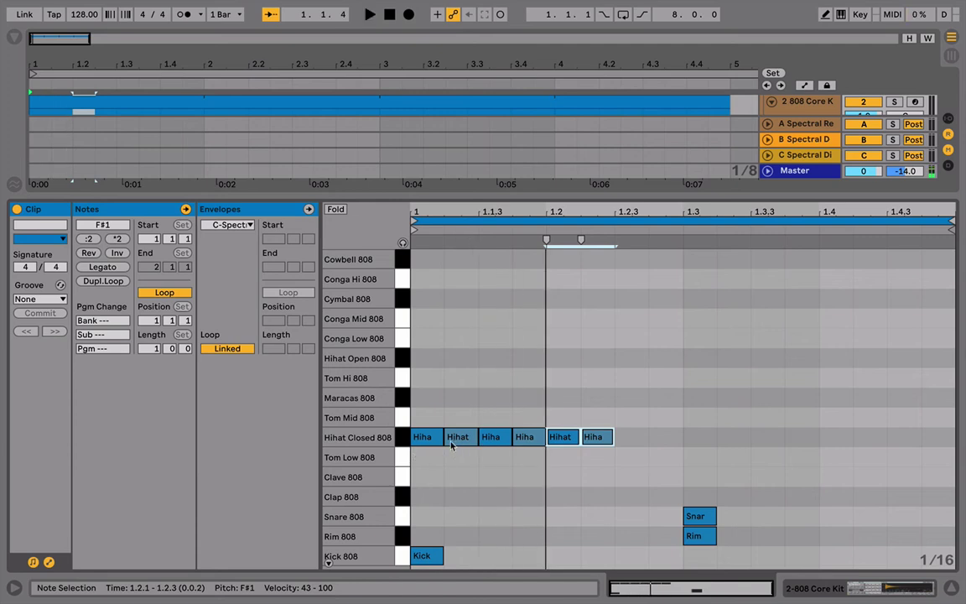
key(space)
key(ctrl+z)
key(ctrl+z)
key(ctrl+z)
Lengthen the first closed hi-hat to an eighth, add a velocity 8 one at 1.1.3, and repeat the pair through the bar
click(423, 436)
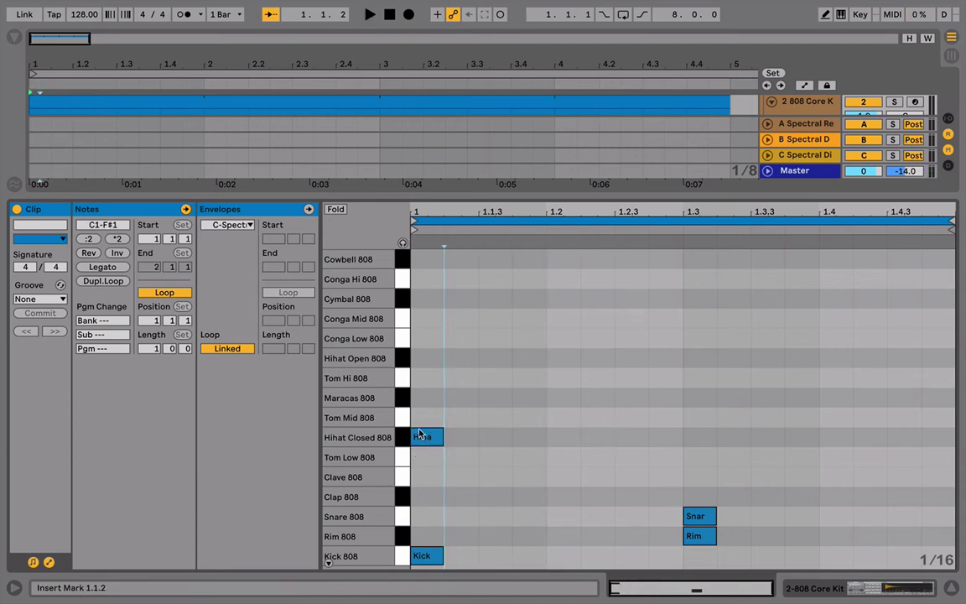
key(shift+Right)
drag(457, 438, 517, 514)
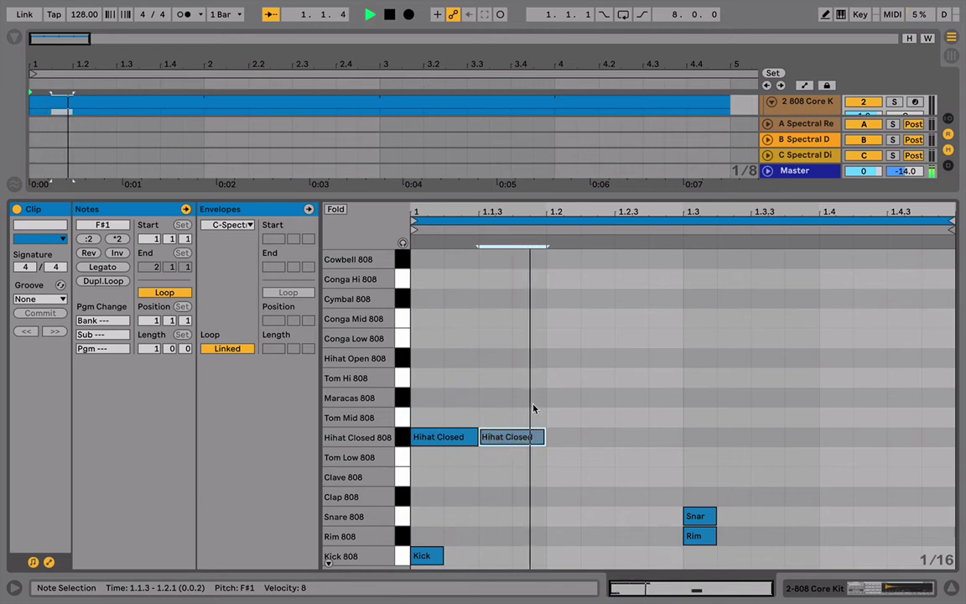
drag(533, 409, 430, 470)
key(ctrl+d)
key(ctrl+d)
key(ctrl+d)
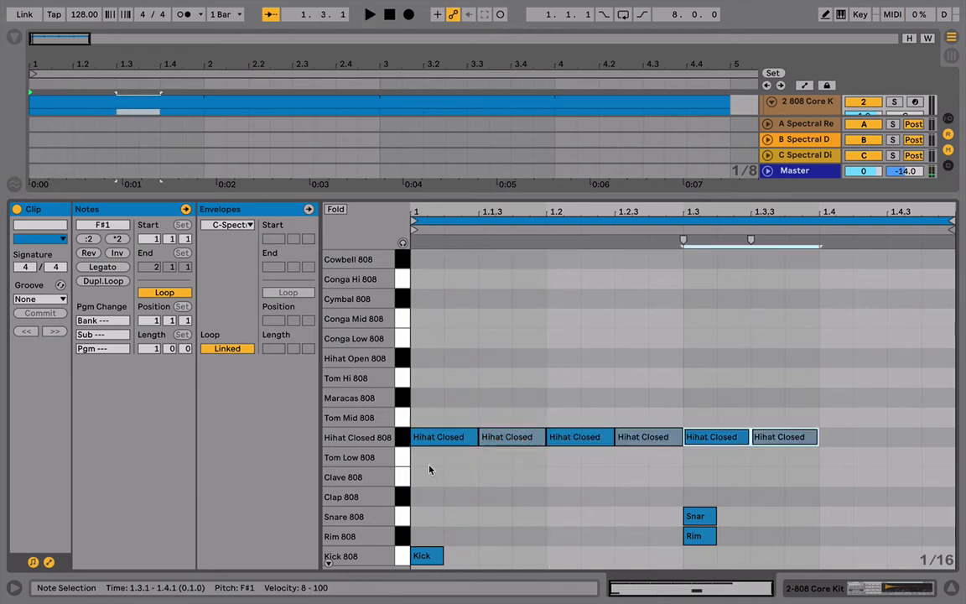
Shorten the closed hi-hat at 1.2.3 to a sixteenth and duplicate it at 1.2.4
click(647, 442)
key(shift+Left)
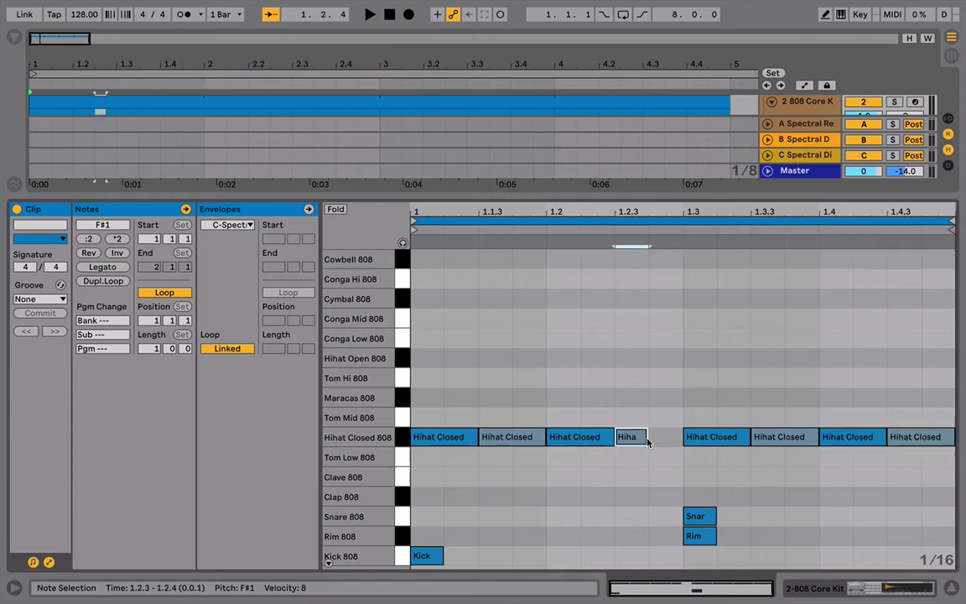
key(ctrl+d)
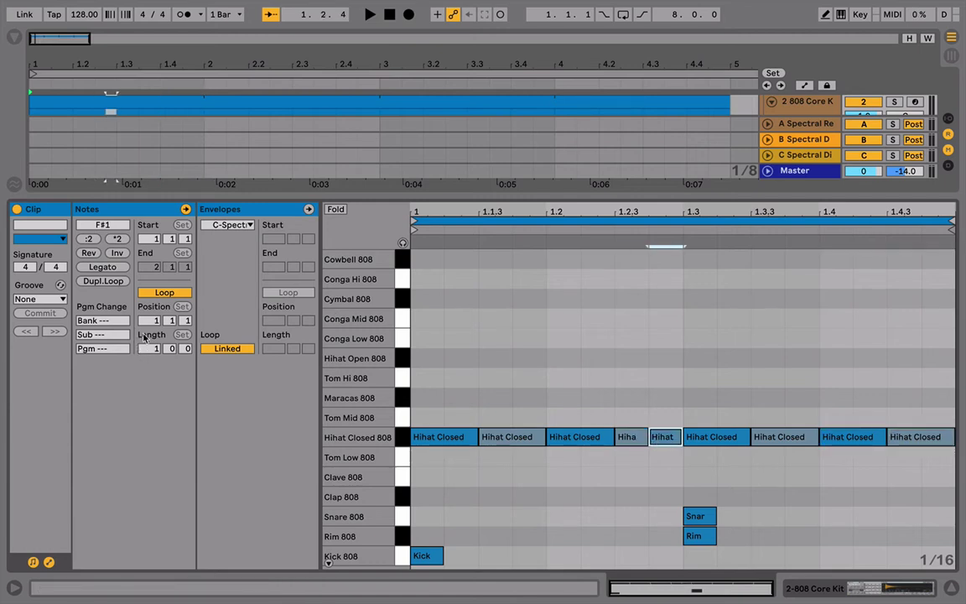
Duplicate the loop to two bars, place the second bar's kicks at 2.1.4, 2.2.2 and 2.2.4, and play the pattern
click(103, 281)
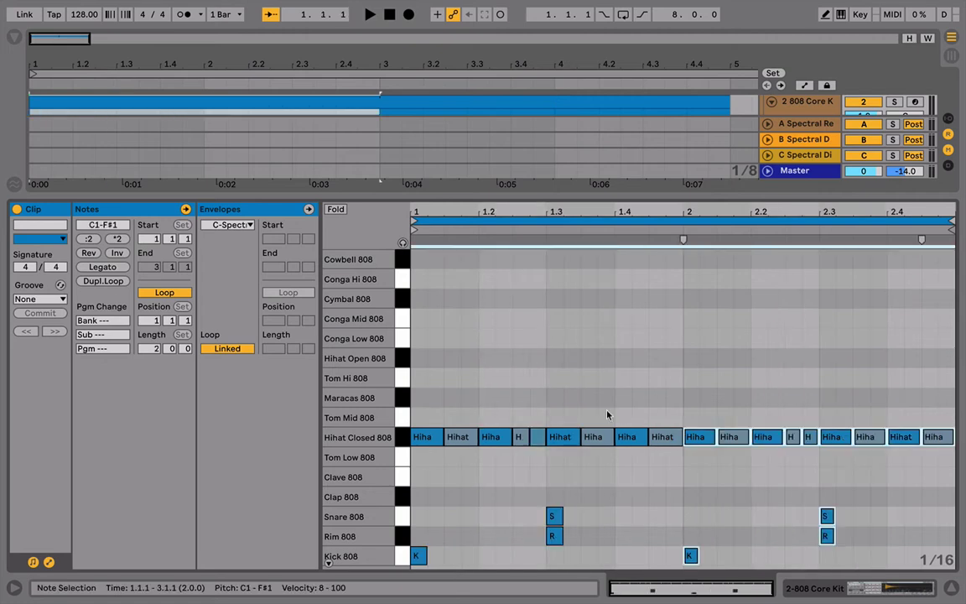
drag(689, 555, 724, 555)
key(Right)
key(ctrl+d)
key(Right)
key(ctrl+d)
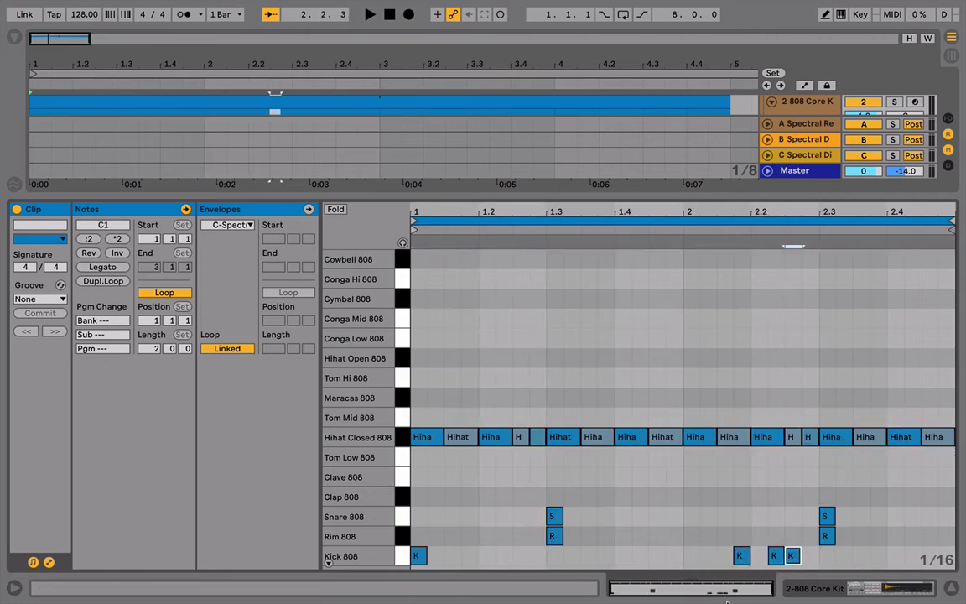
key(Right)
key(space)
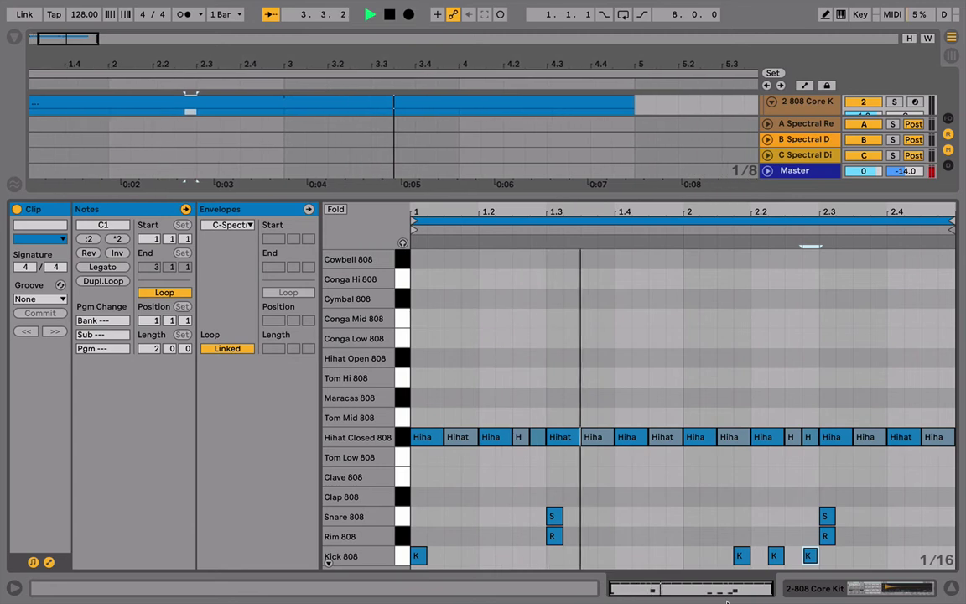
key(space)
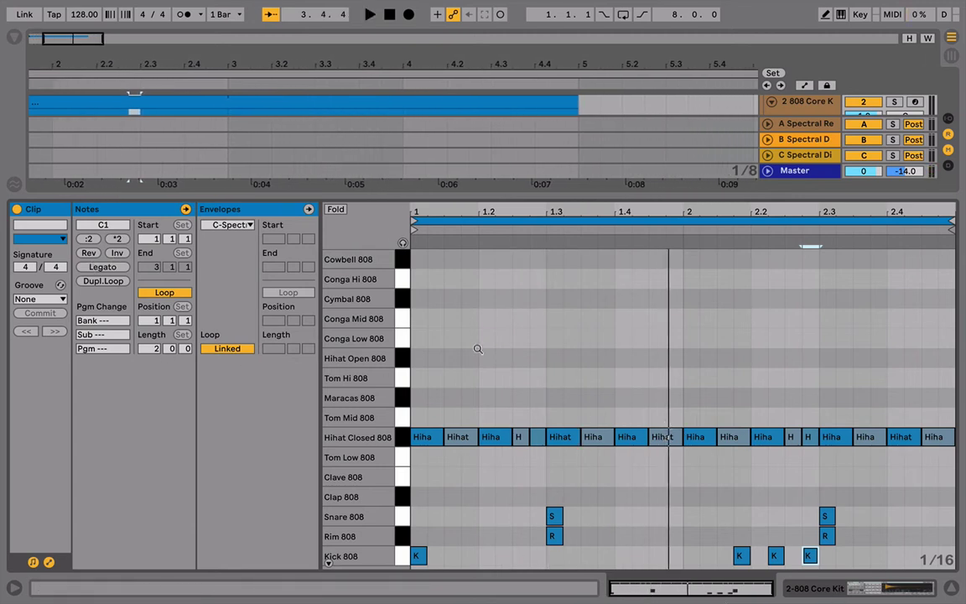
Move the closed hi-hat at 1.4.3 to Hihat Open 808 and set its velocity to 81
key(Up)
key(Up)
key(Up)
key(Up)
key(Up)
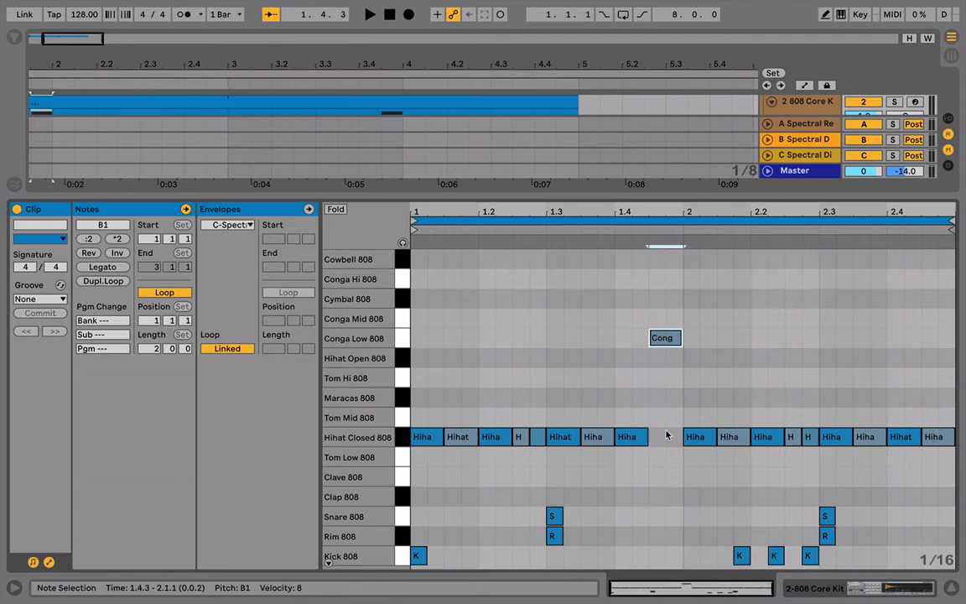
key(Down)
alt+drag(668, 346, 668, 319)
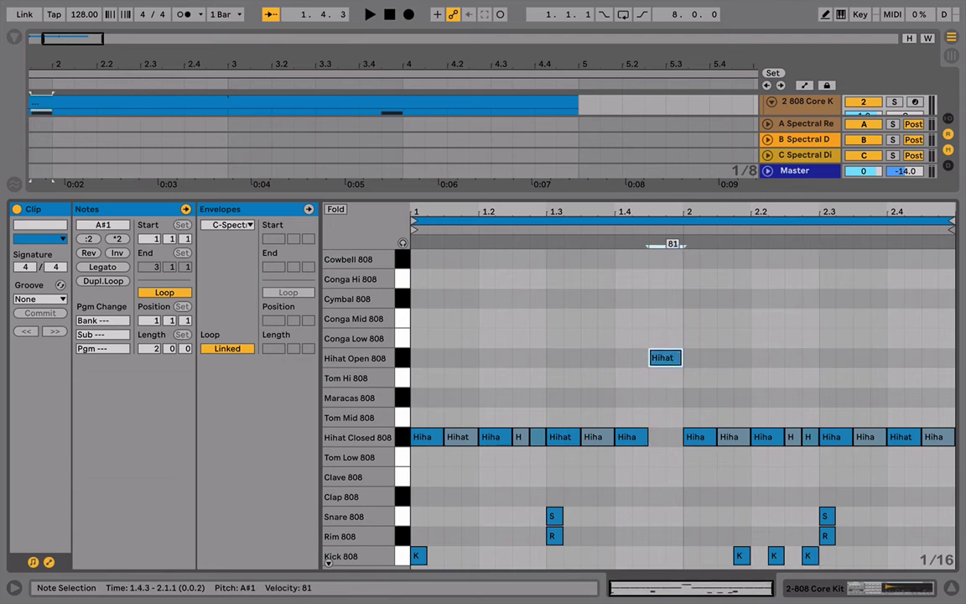
Duplicate the loop to four bars, remove the open hi-hat at 3.4.3, and play the result
click(87, 282)
double_click(809, 359)
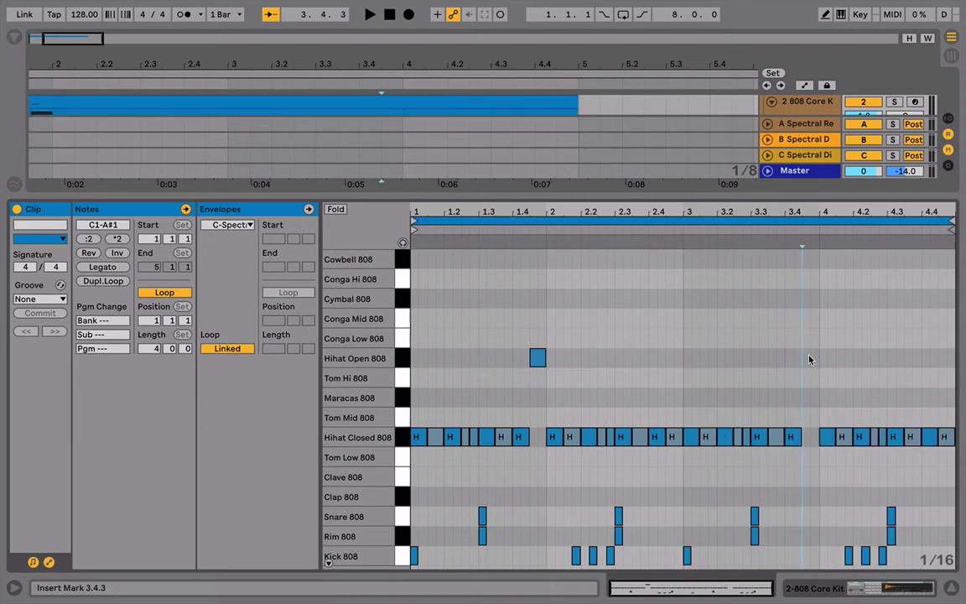
key(space)
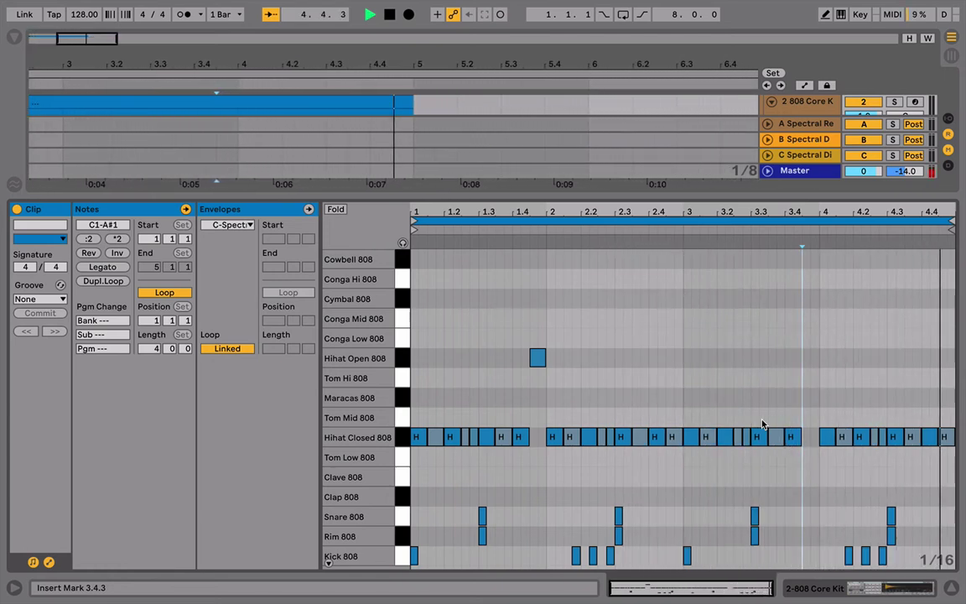
key(space)
Hide the clip view, loop the arrangement around the drum clip from 1.1.1 to 5.1.1, and optimize the track heights
key(super+alt+l)
scroll(405, 321, left, 6)
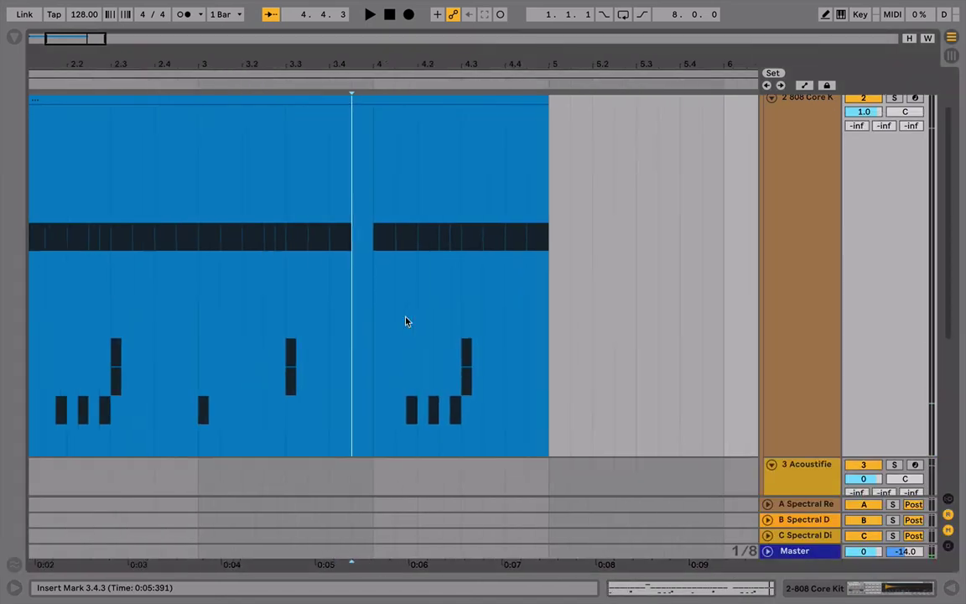
click(282, 103)
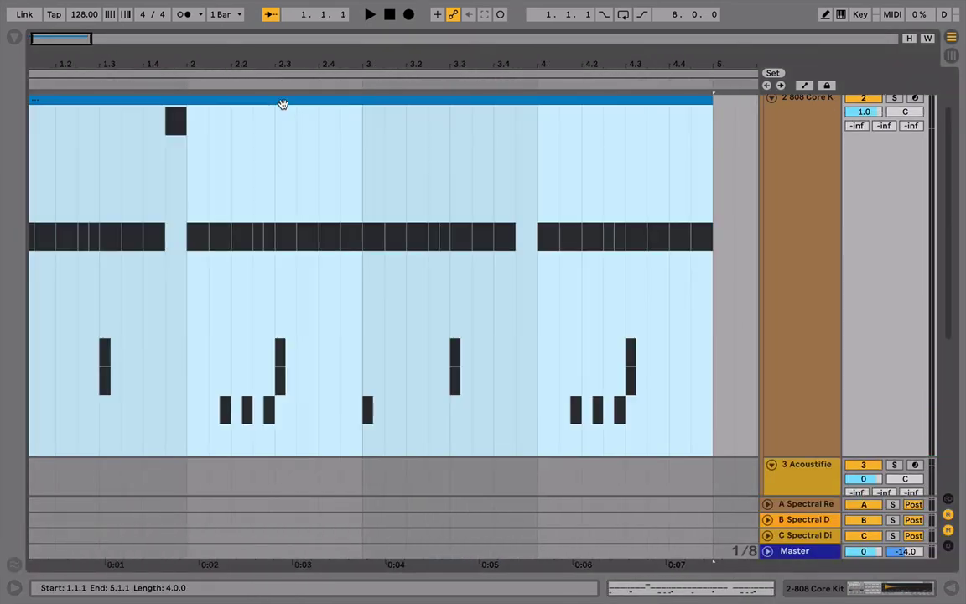
key(ctrl+l)
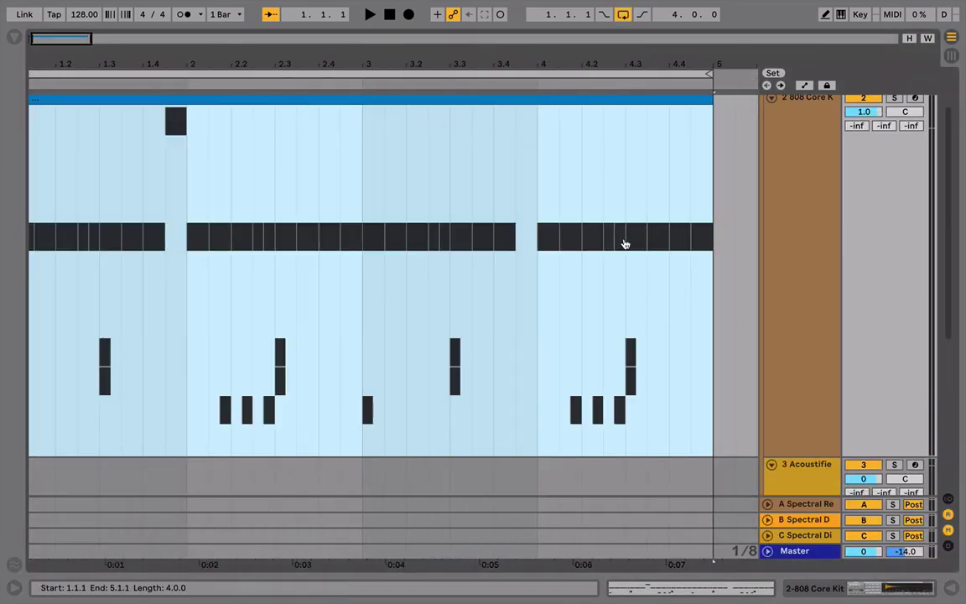
key(h)
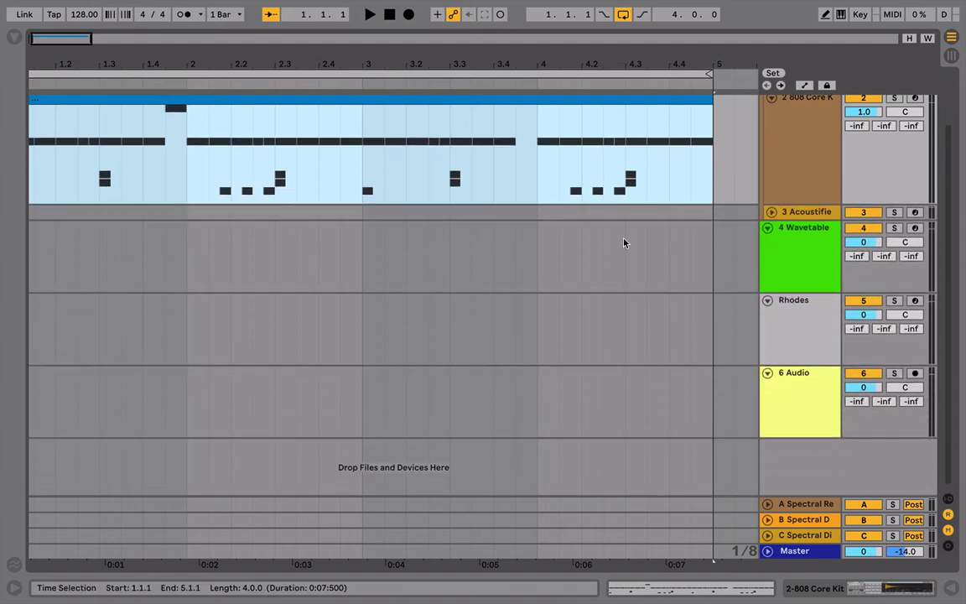
Duplicate the 2 808 Core Kit track, then freeze and flatten the copy to audio
click(810, 154)
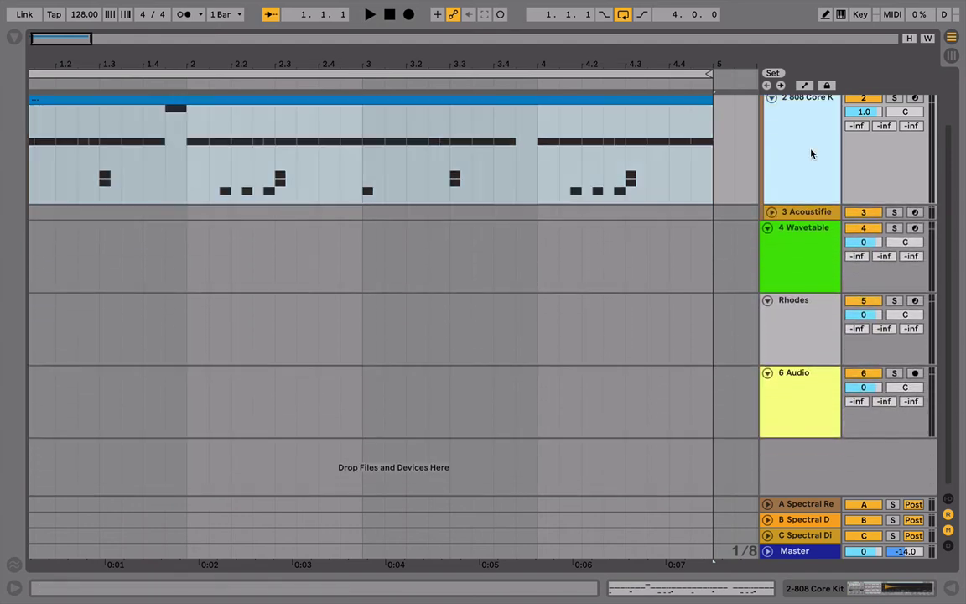
key(ctrl+d)
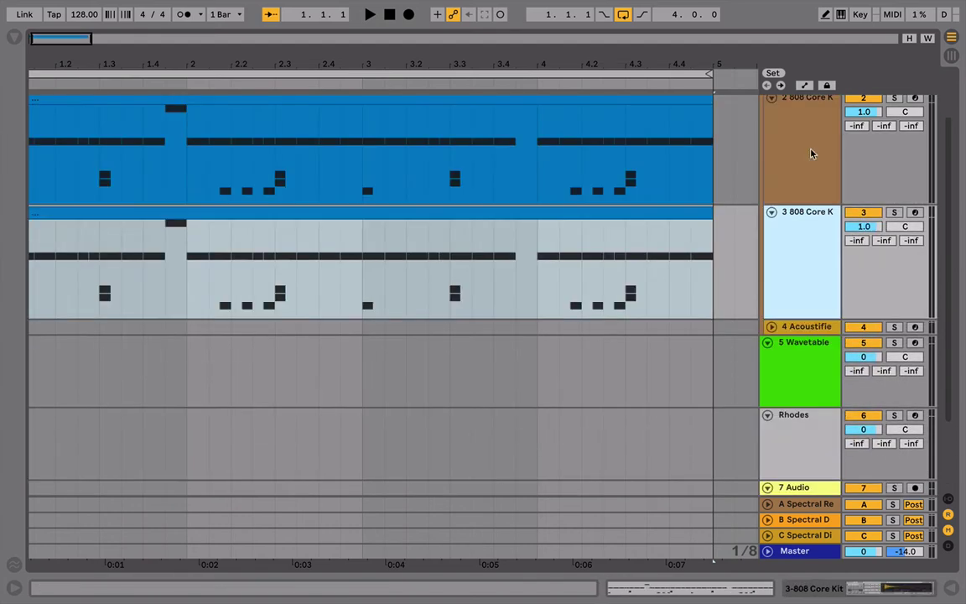
right_click(810, 232)
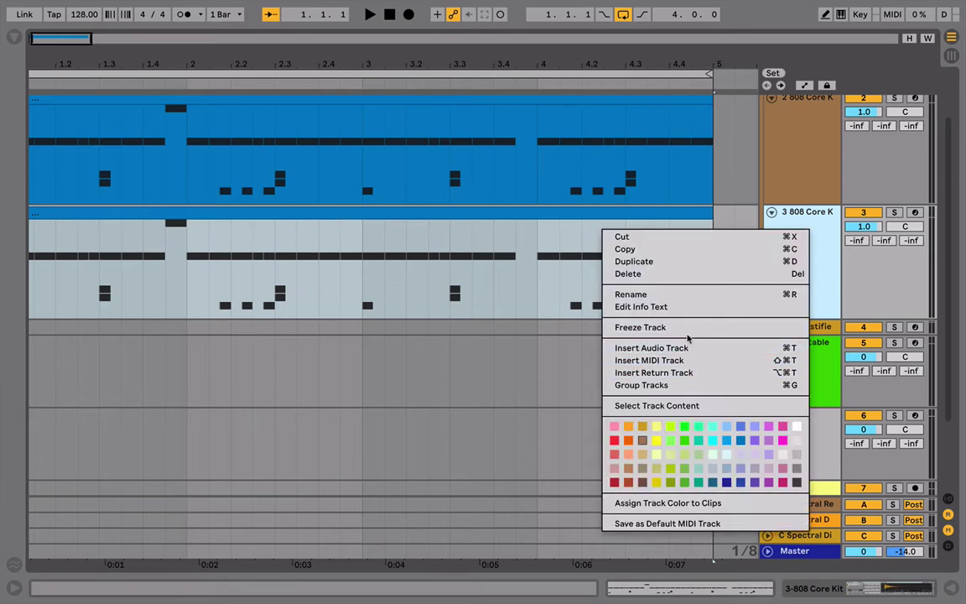
click(686, 328)
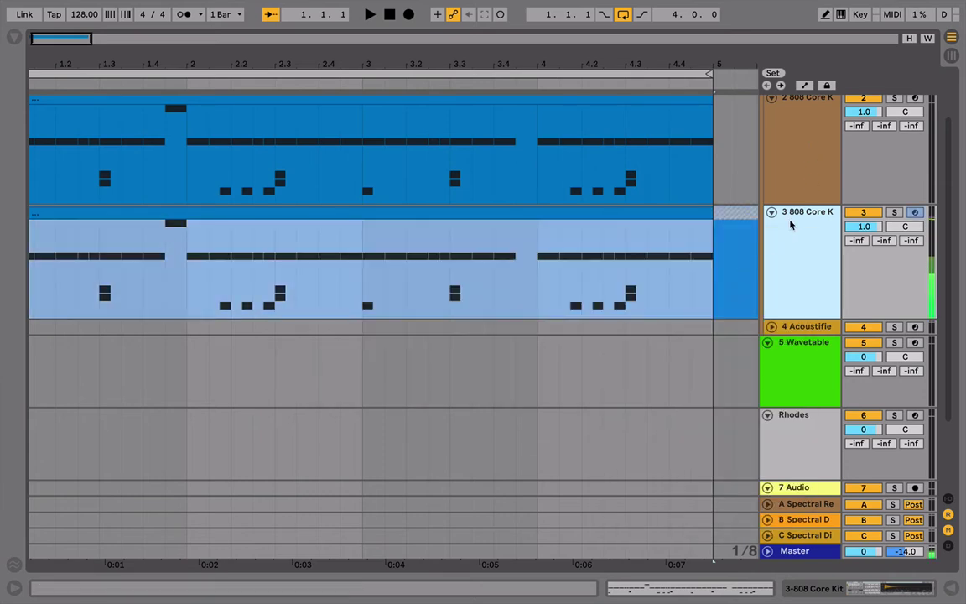
right_click(788, 225)
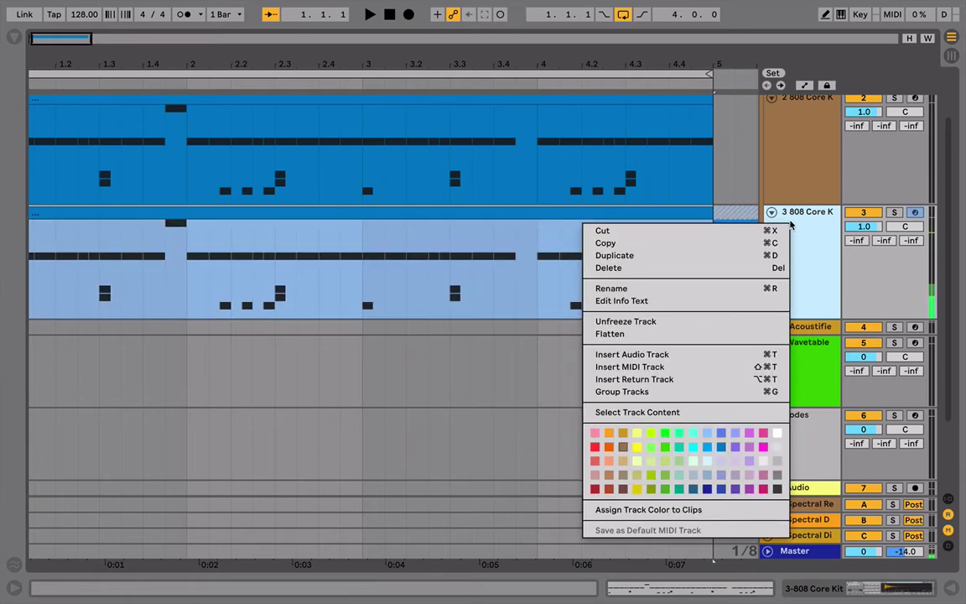
click(681, 334)
Deactivate the flattened Freeze clip and extend the MIDI clip on 2 808 Core Kit to 9.1.1
click(605, 213)
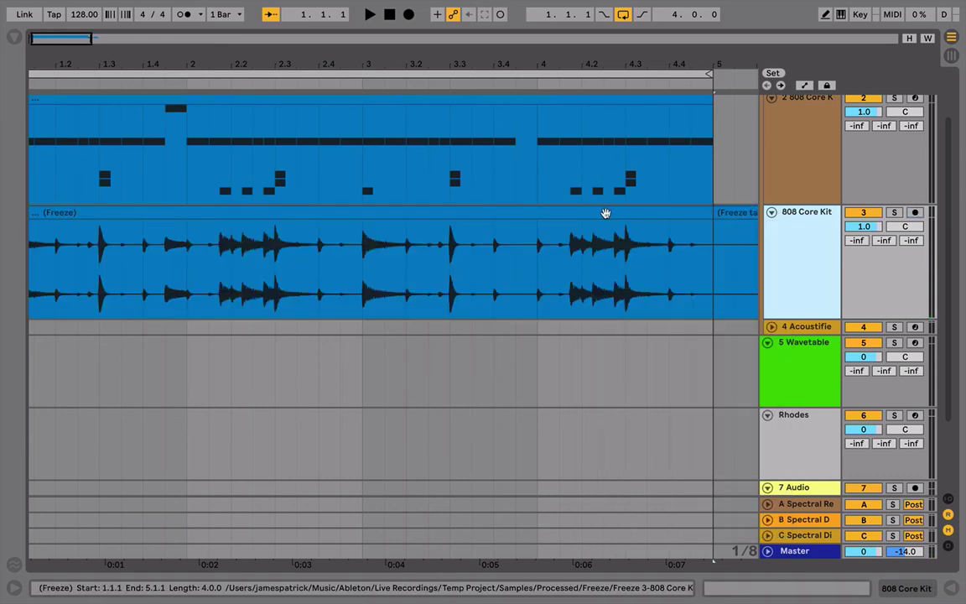
key(0)
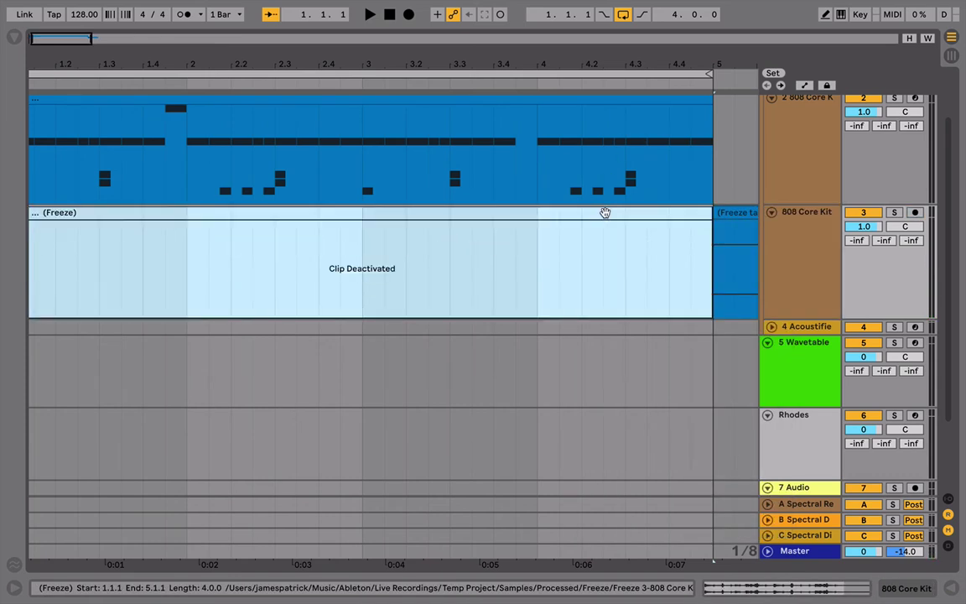
drag(570, 67, 234, 63)
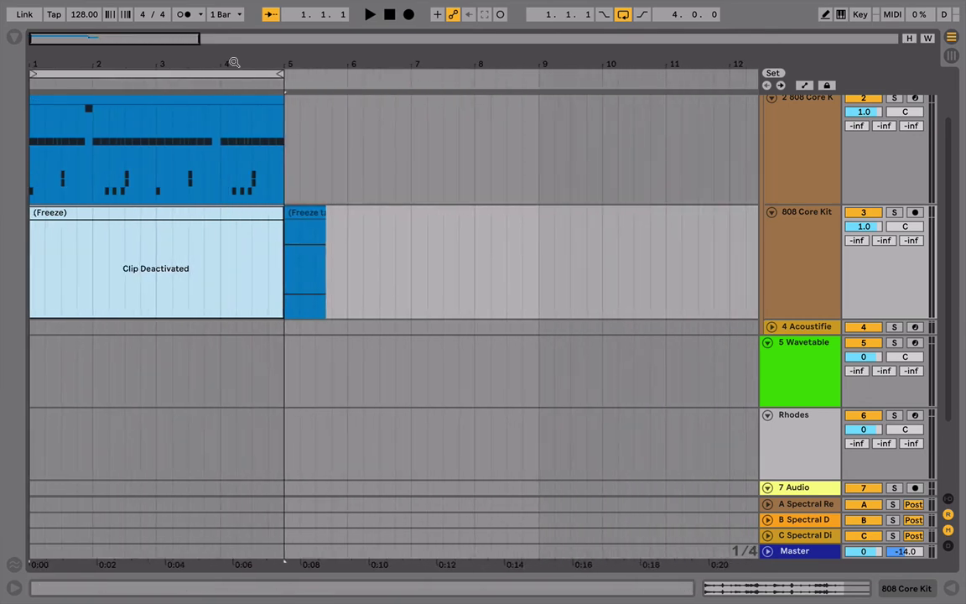
drag(275, 100, 539, 99)
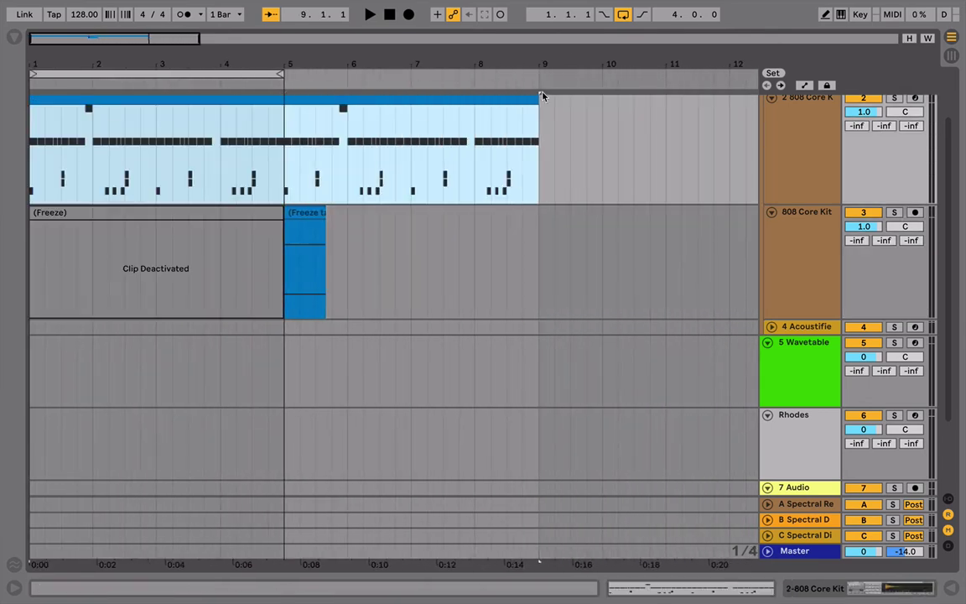
Delete the freeze tail clip after the deactivated clip and extend the arrangement loop to 9.1.1
click(315, 207)
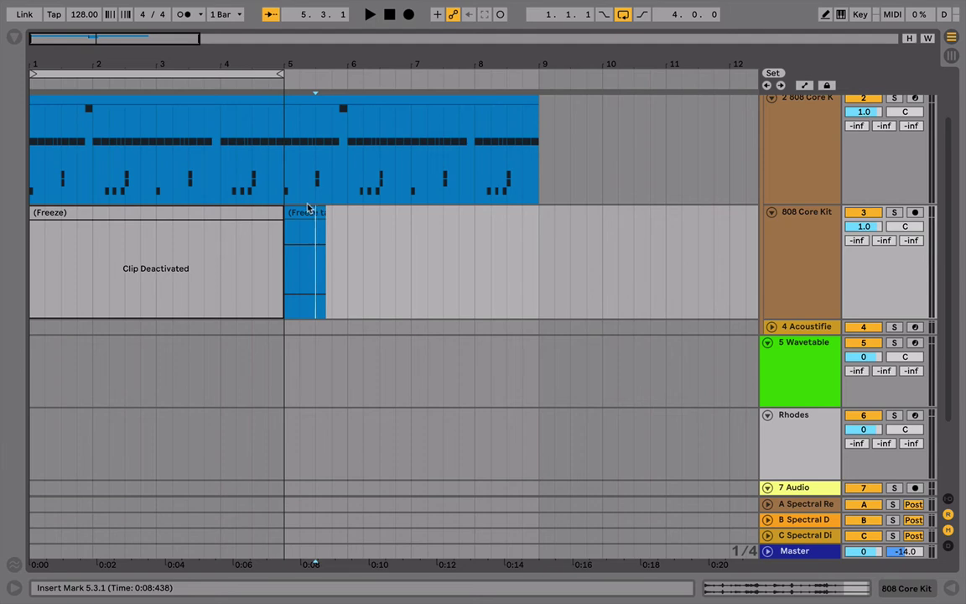
click(297, 208)
key(Delete)
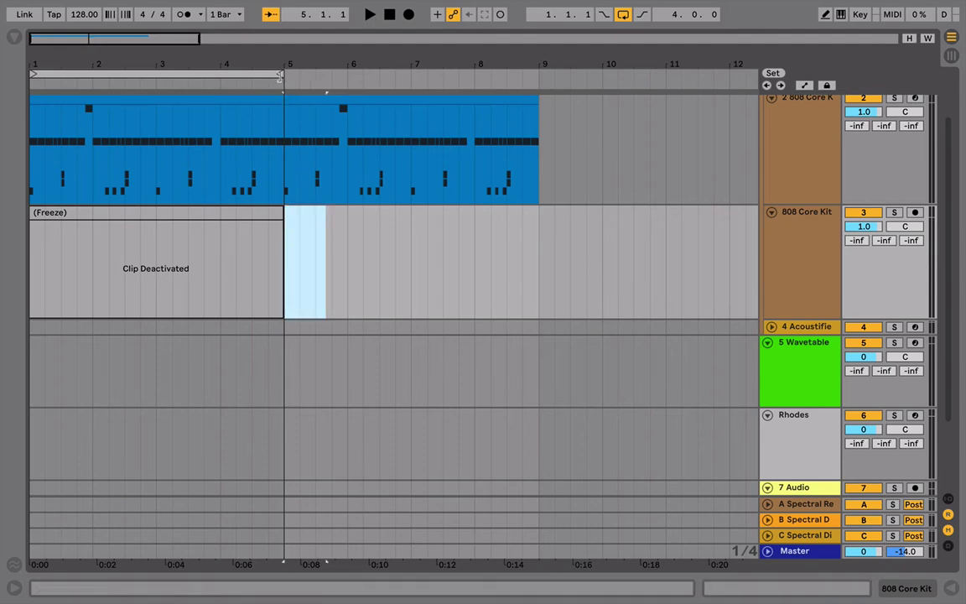
drag(280, 75, 538, 81)
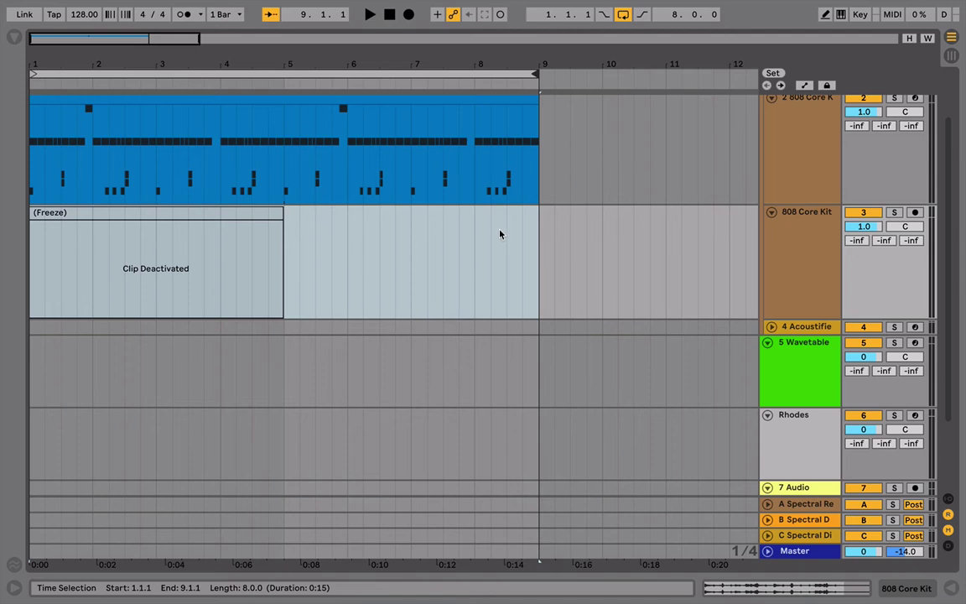
Split the 4.3.1–4.4.1 slice out of the deactivated Freeze clip on 808 Core Kit, activate it and reverse it
click(259, 234)
click(250, 256)
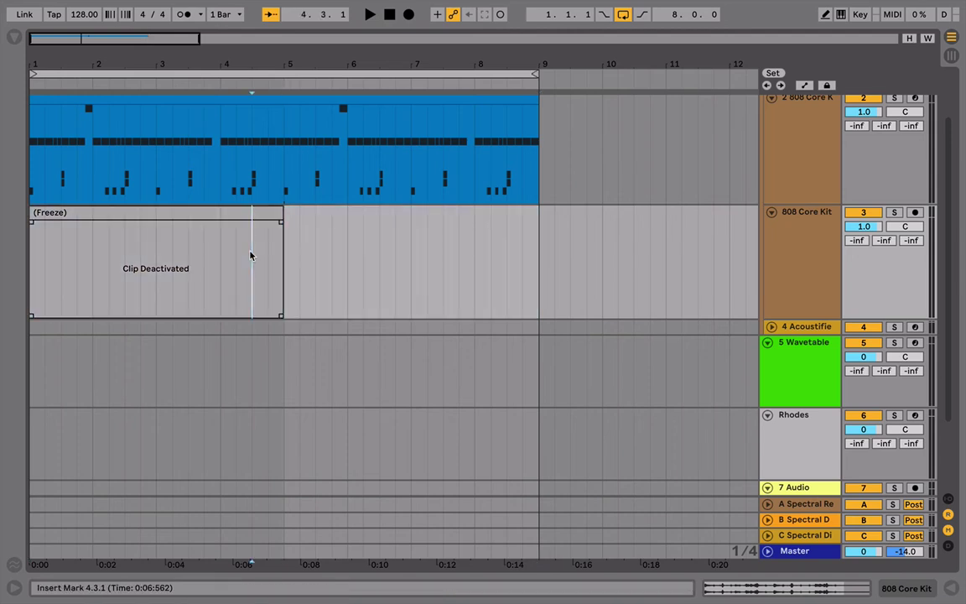
drag(250, 255, 262, 257)
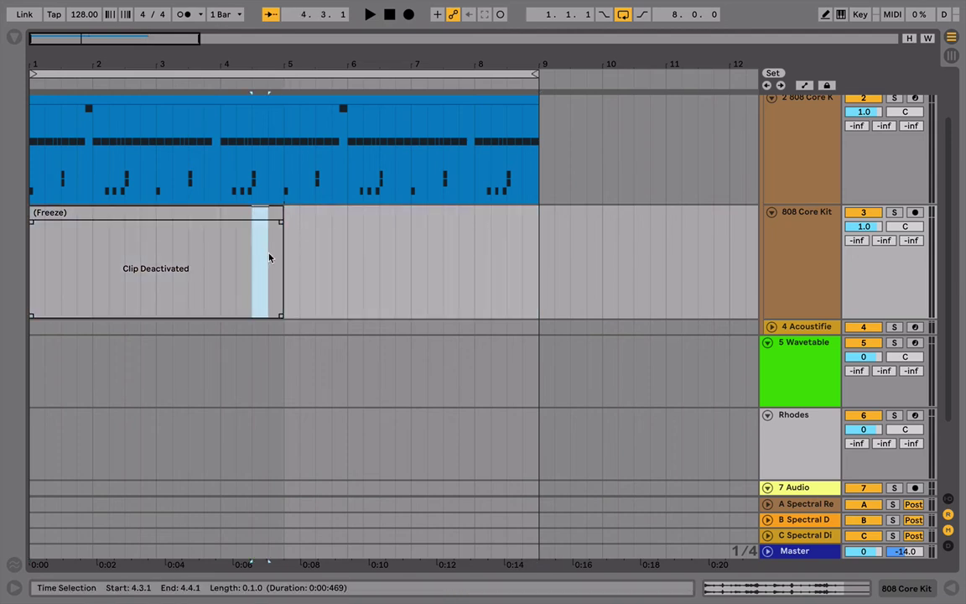
key(ctrl+e)
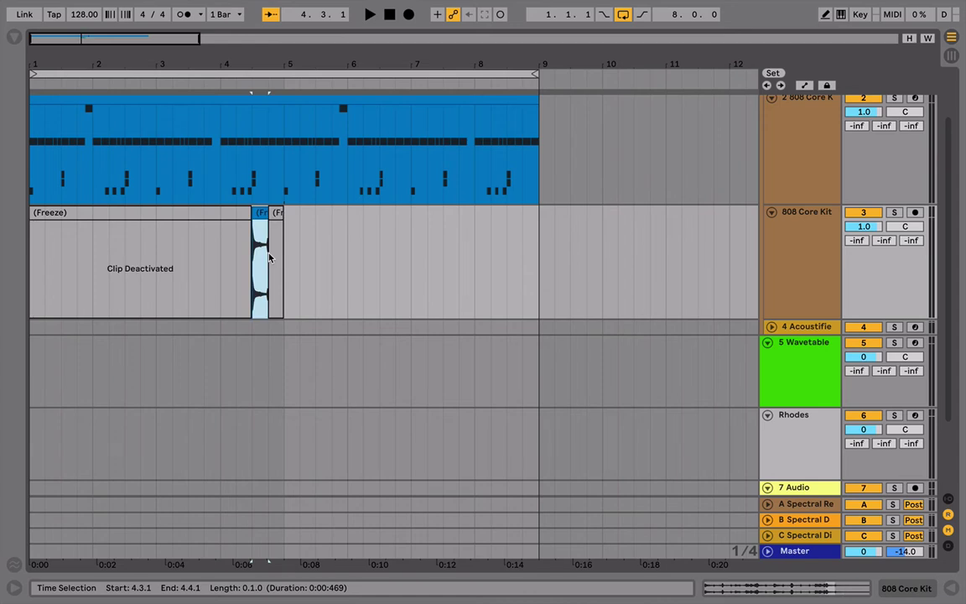
click(262, 215)
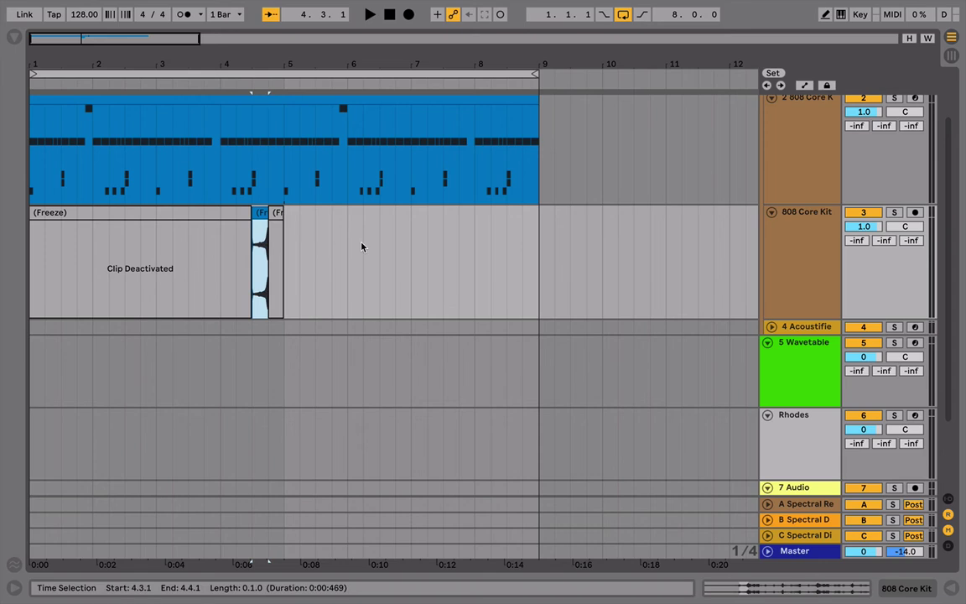
Move the reversed slice one beat earlier so it spans 4.2.1 to 4.3.1
key(plus)
key(plus)
key(plus)
key(plus)
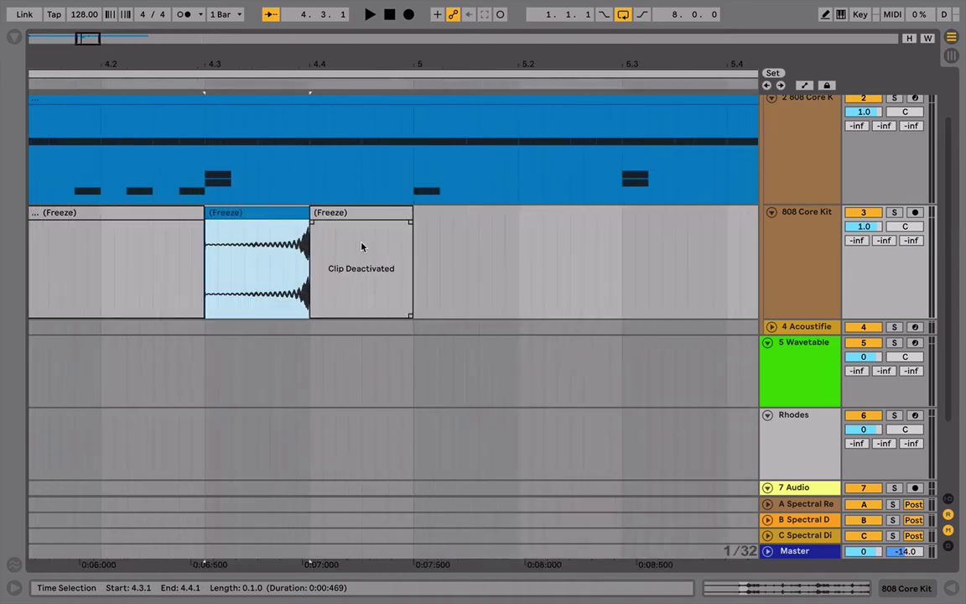
scroll(362, 247, left, 1)
scroll(361, 247, left, 2)
scroll(361, 246, up, 1)
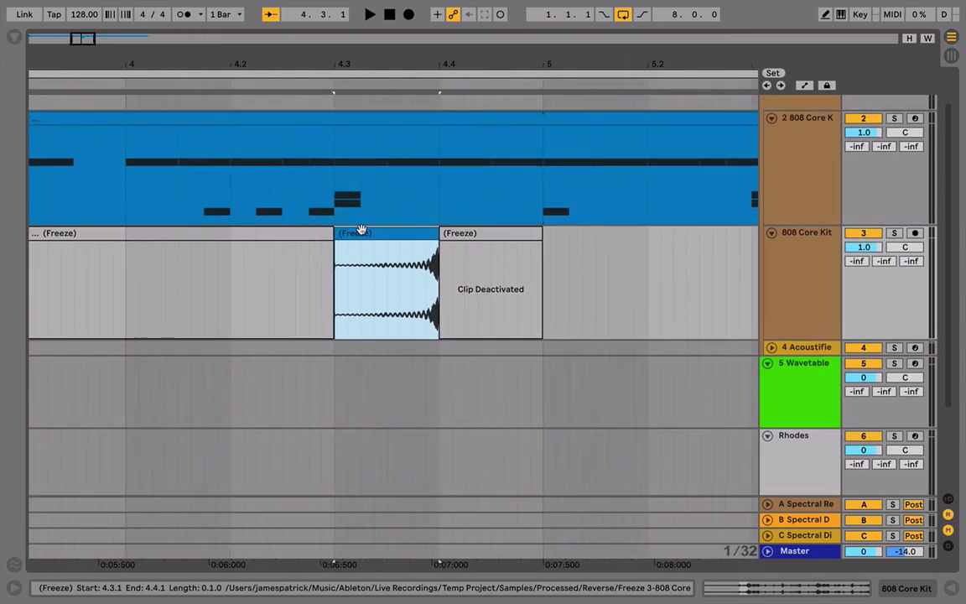
key(Left)
key(Left)
key(Left)
key(Left)
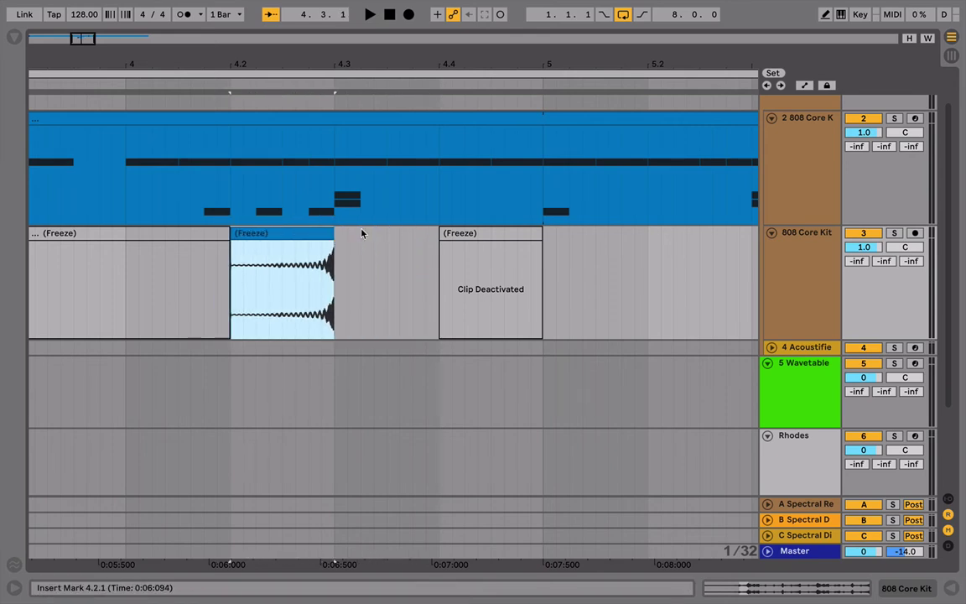
Move the reversed slice to 1.2.1 on the 808 Core Kit audio track and play it with the beat
drag(349, 61, 266, 42)
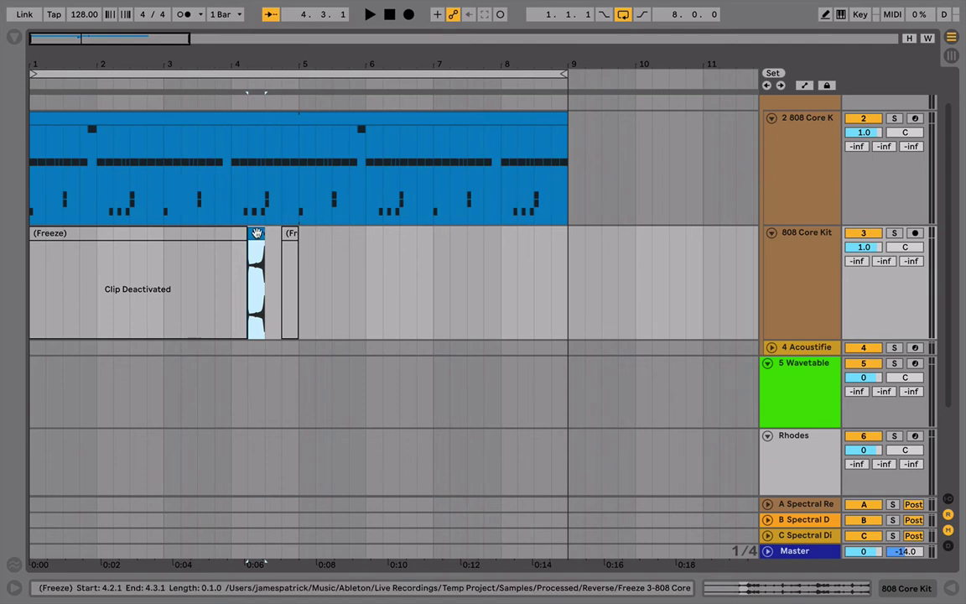
drag(257, 233, 58, 243)
key(space)
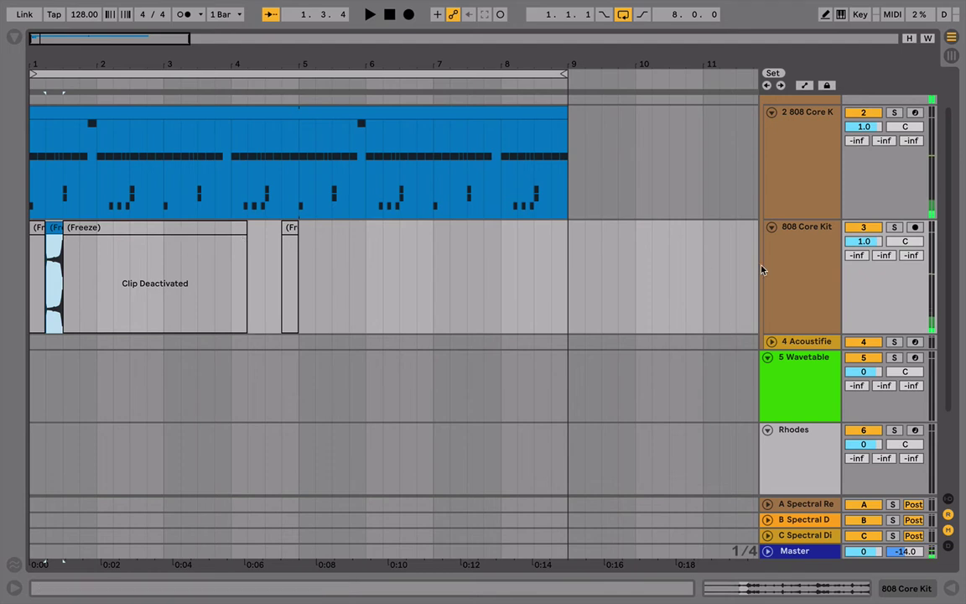
Lower the 808 Core Kit audio track's volume to -7.3 dB and listen to the balance
drag(862, 242, 862, 253)
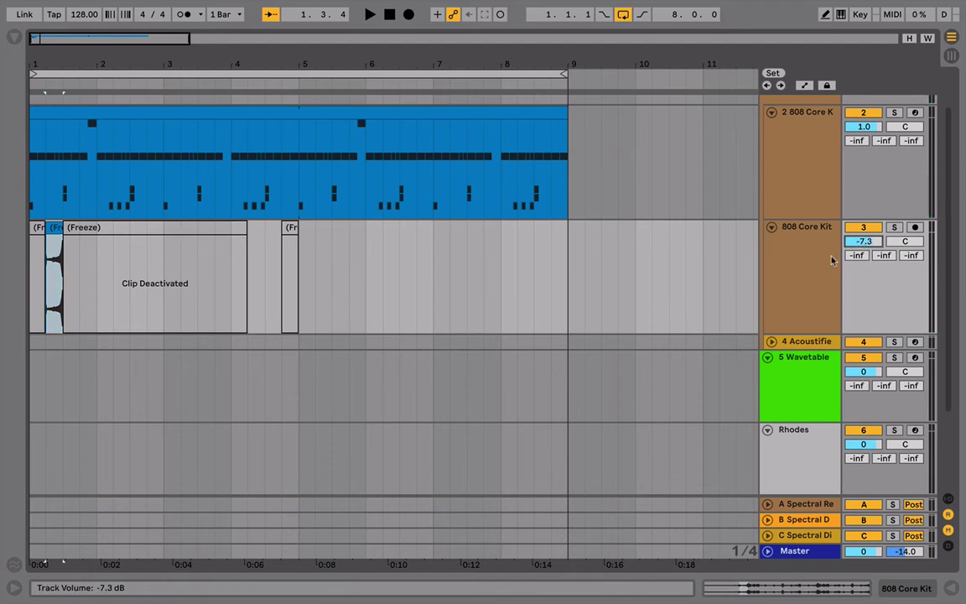
key(space)
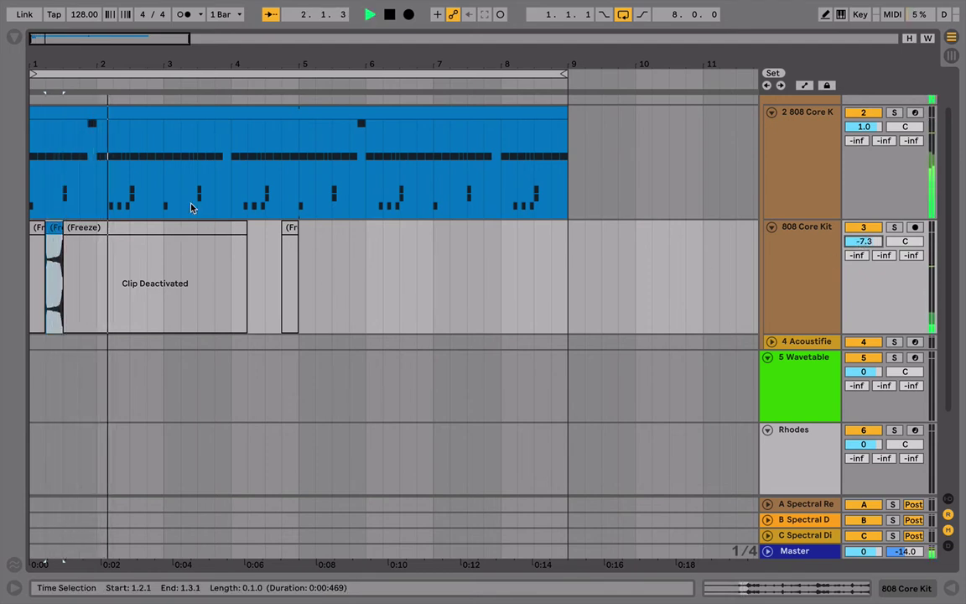
key(space)
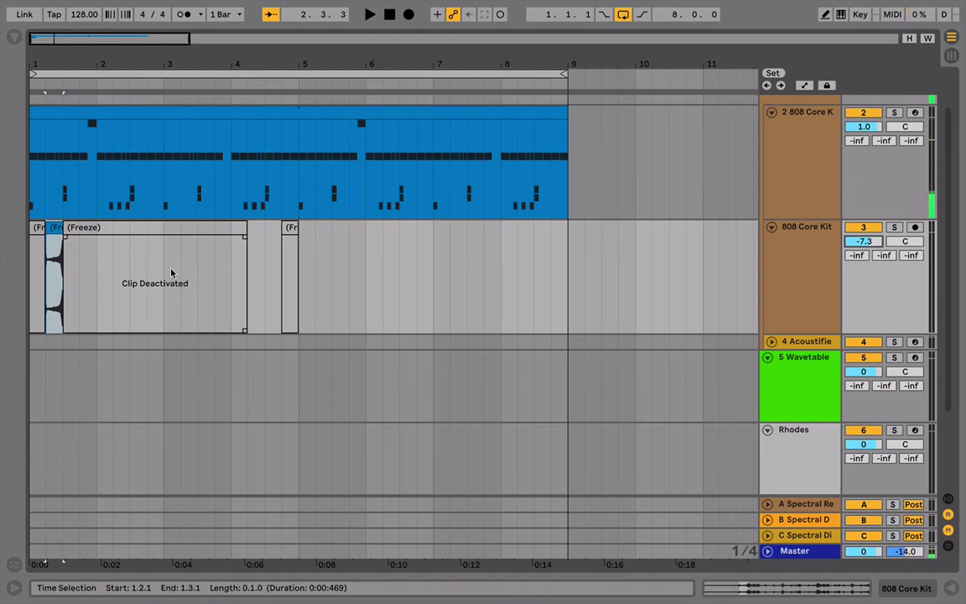
Duplicate bars 1.1.1 to 3.1.1 of the 808 Core Kit audio track three times up to 9.1.1 and start playback
drag(181, 271, 3, 243)
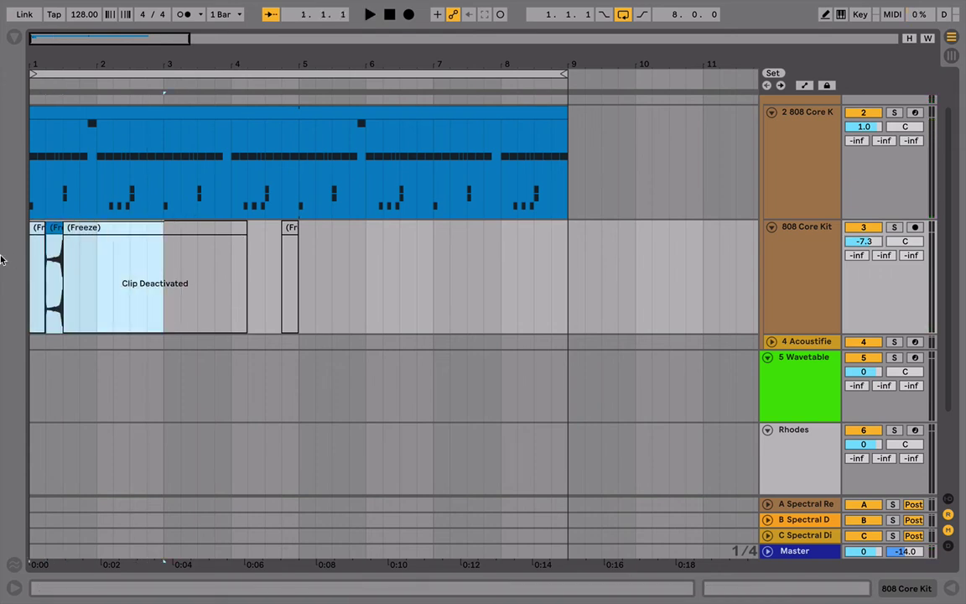
key(ctrl+d)
key(ctrl+d)
key(ctrl+d)
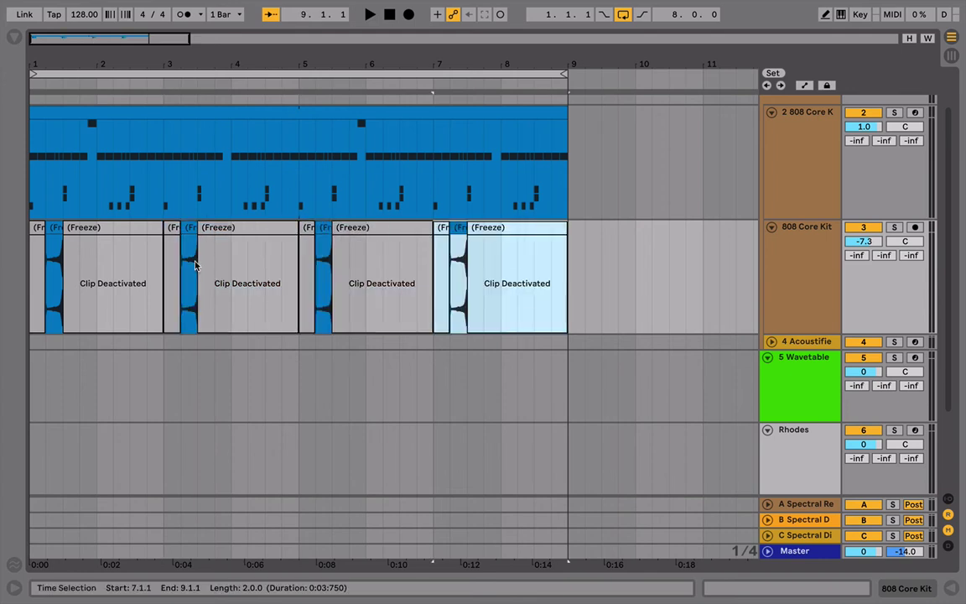
key(space)
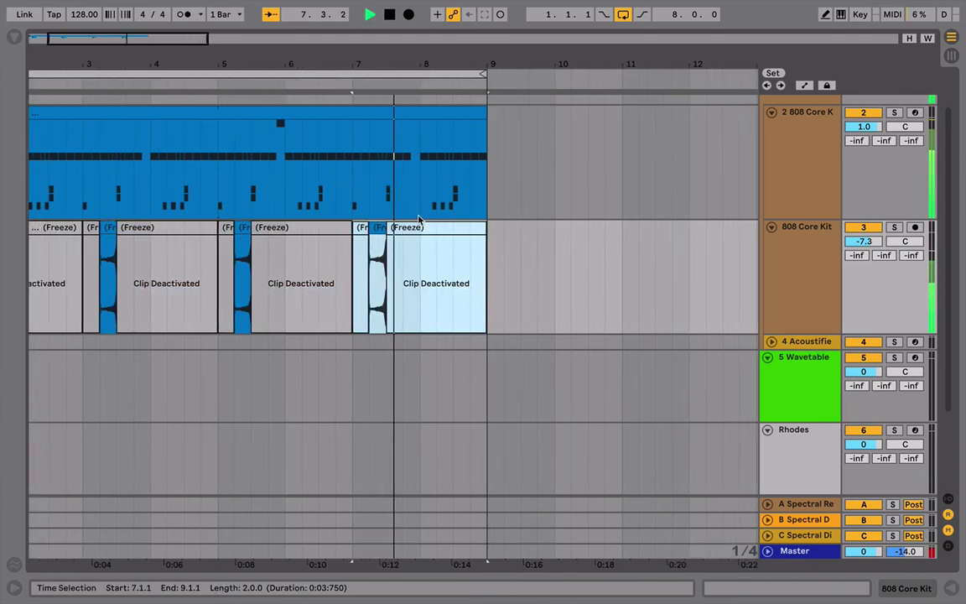
Stop playback, then split out and activate the 8.3.1–8.3.3 slice of the last deactivated Freeze clip
drag(418, 65, 417, 134)
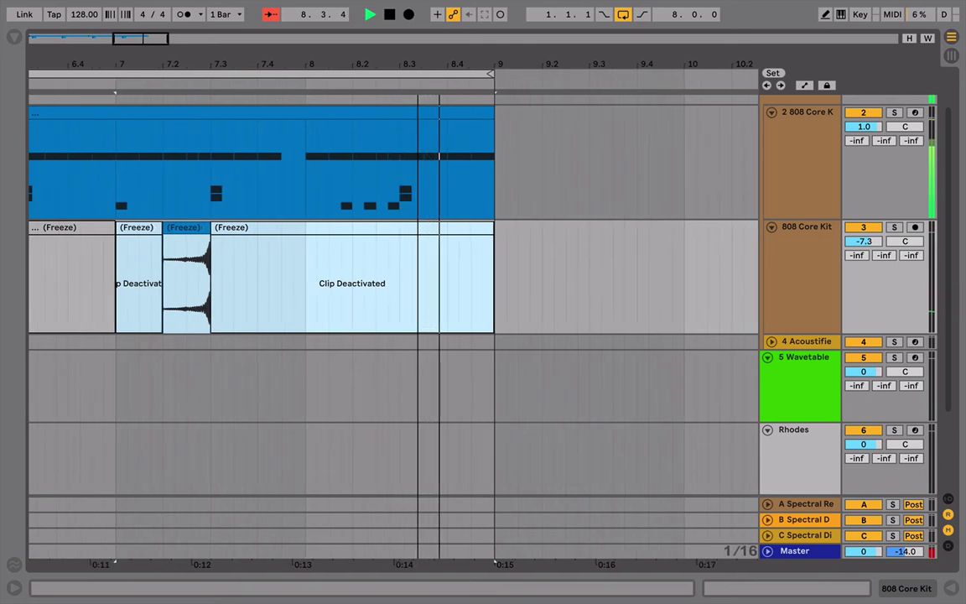
key(space)
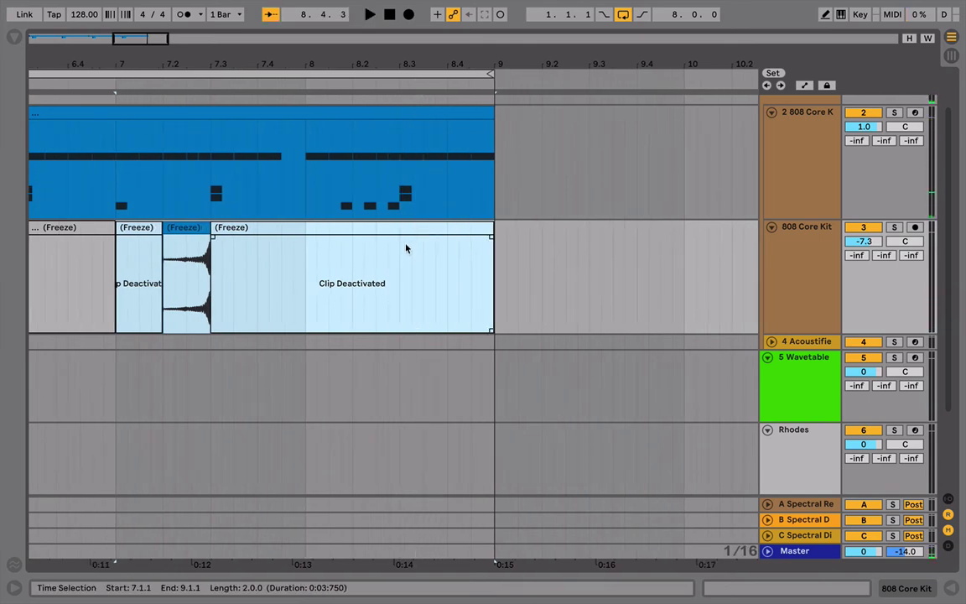
drag(401, 267, 425, 265)
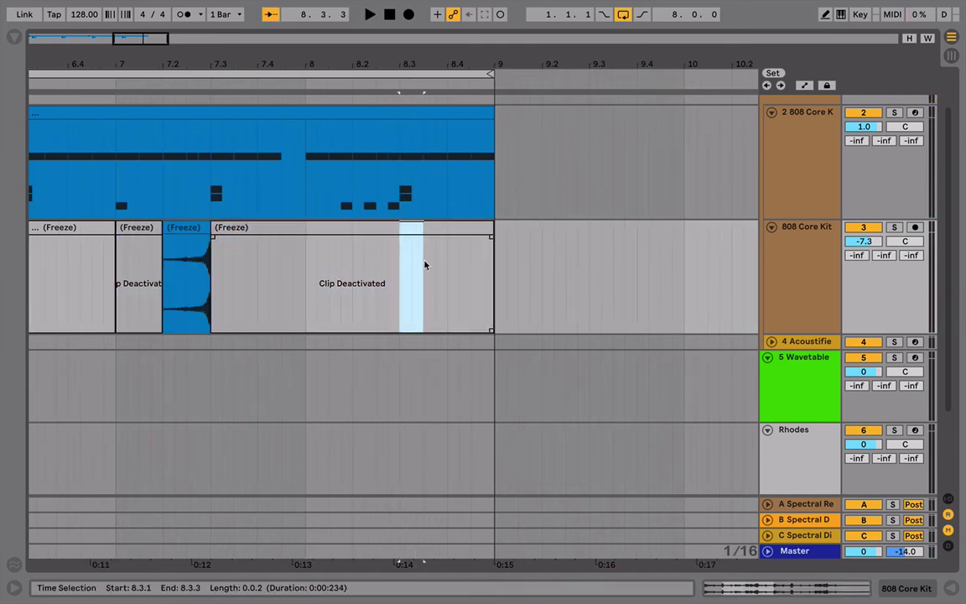
key(ctrl+e)
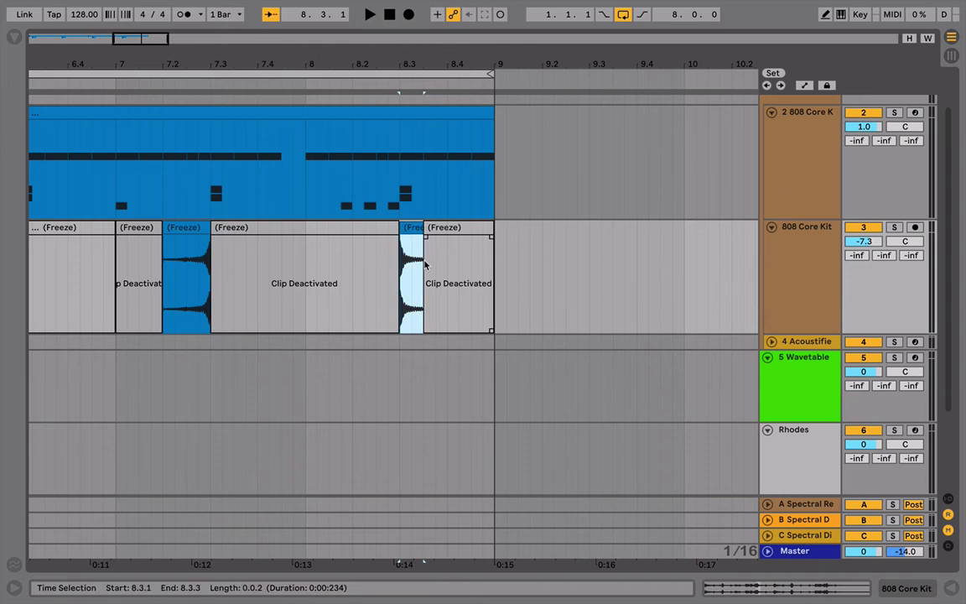
Move the new slice to 8.4.3–9.1.1 and trim the MIDI clip on 2 808 Core Kit to end at 8.4.3
key(Right)
key(Right)
key(Right)
key(Right)
key(Right)
key(Right)
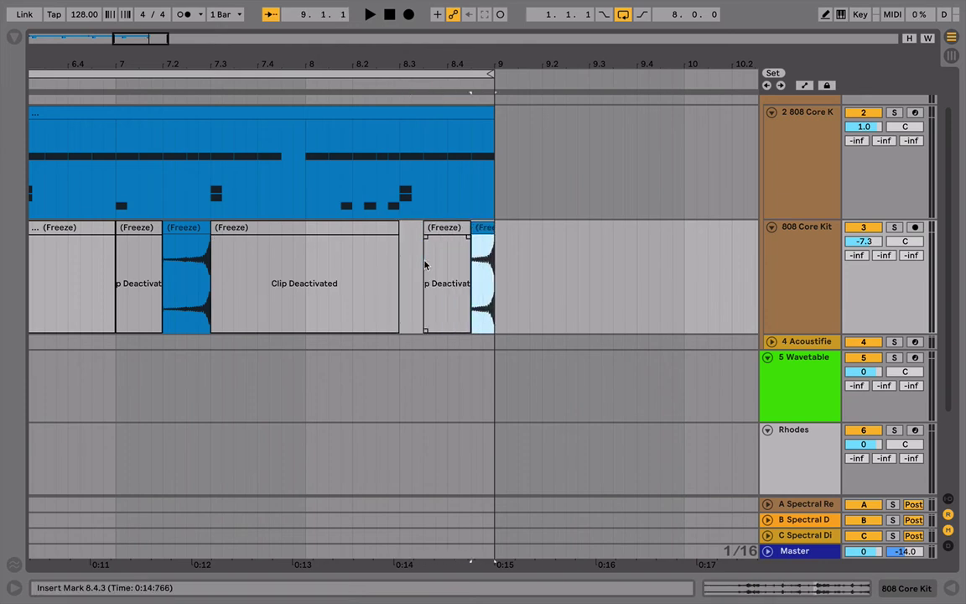
click(484, 110)
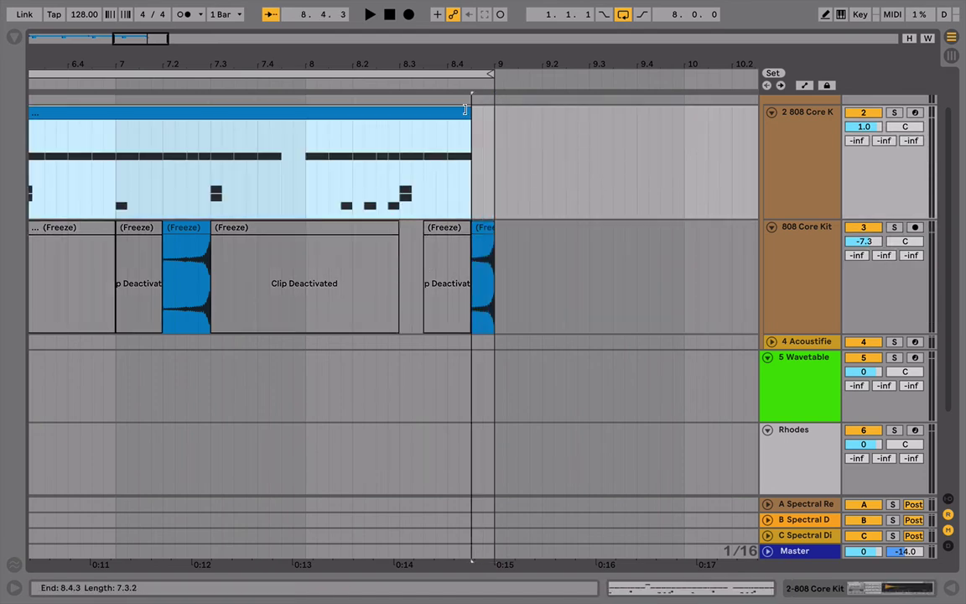
Deactivate the 7.2.3–7.3.1 and 5.2.4–5.3.1 sections of the MIDI clip on 2 808 Core Kit
scroll(249, 218, left, 3)
scroll(268, 214, up, 2)
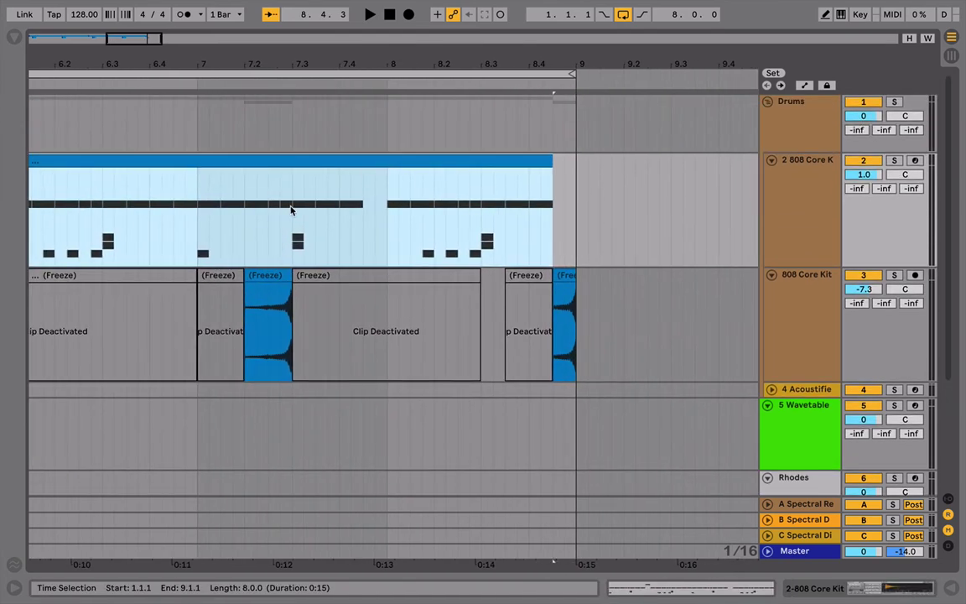
drag(289, 209, 269, 209)
scroll(318, 293, left, 5)
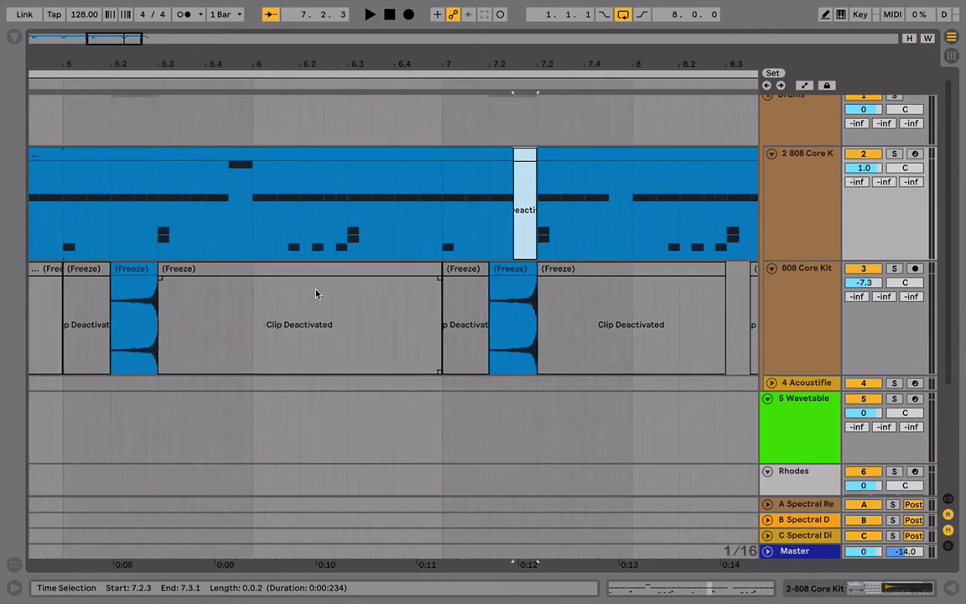
click(307, 210)
drag(314, 210, 320, 209)
key(0)
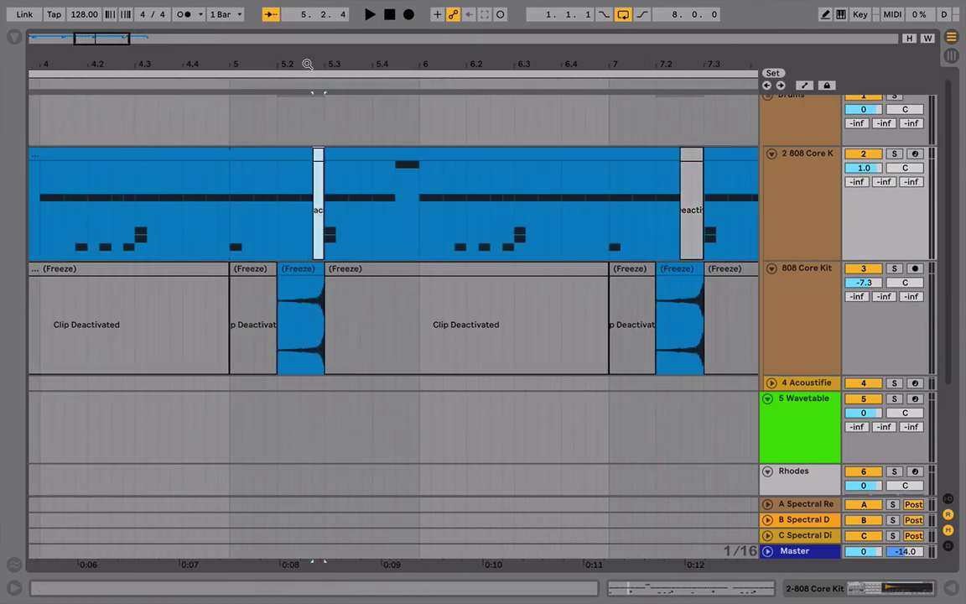
Deactivate the 1.2.3–1.3.1 section of the MIDI clip, just before the first snare
drag(307, 64, 120, 65)
drag(49, 63, 226, 104)
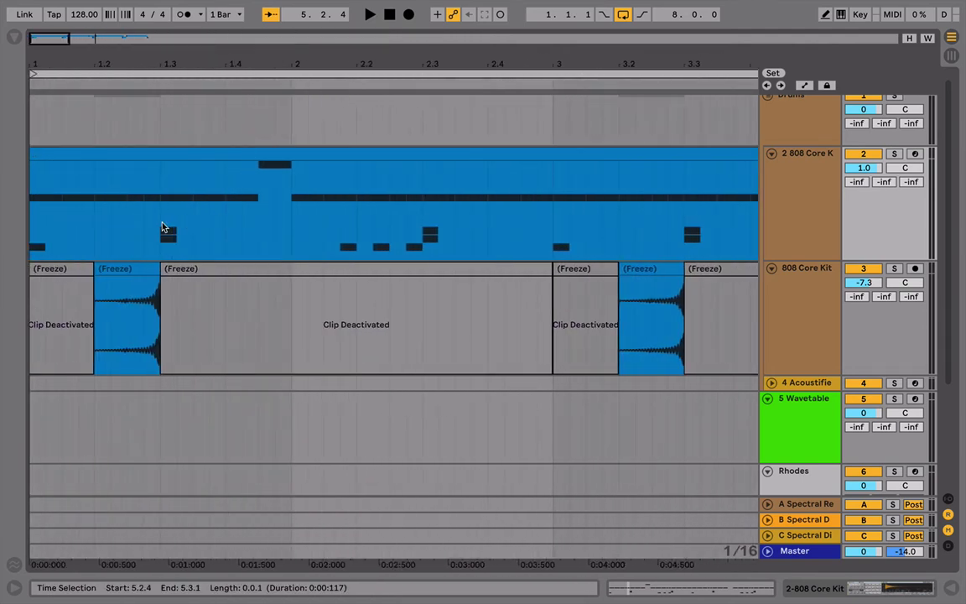
drag(159, 227, 131, 224)
key(0)
Play the arrangement from the first MIDI clip at 1.1.1 to check the reversed fills and gaps
key(space)
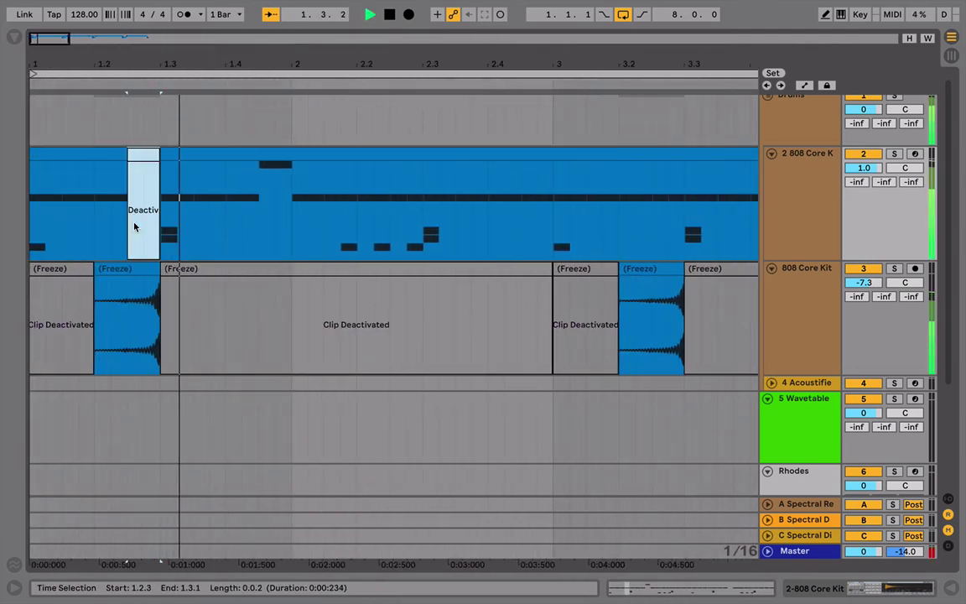
scroll(135, 227, down, 1)
click(90, 149)
key(space)
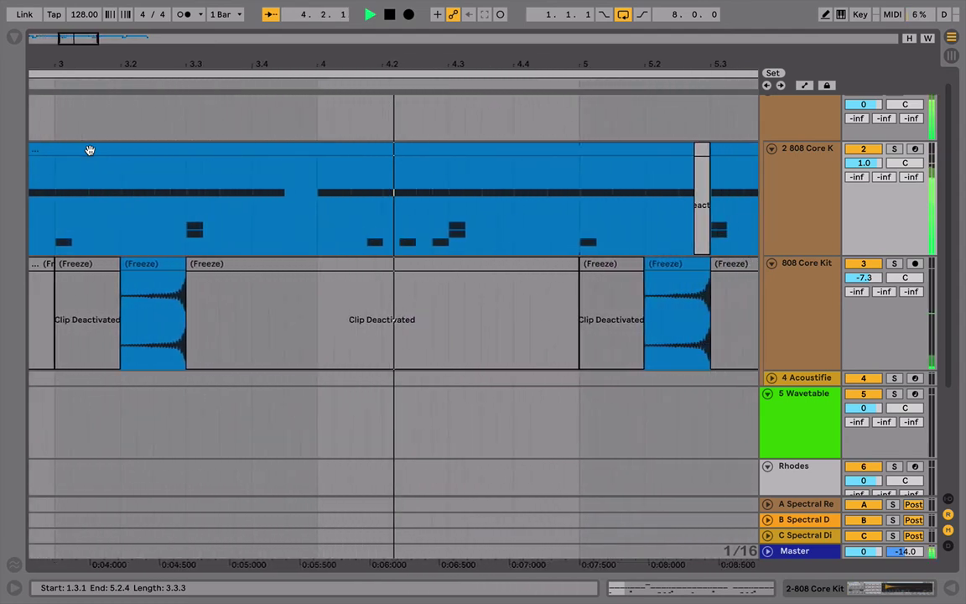
key(space)
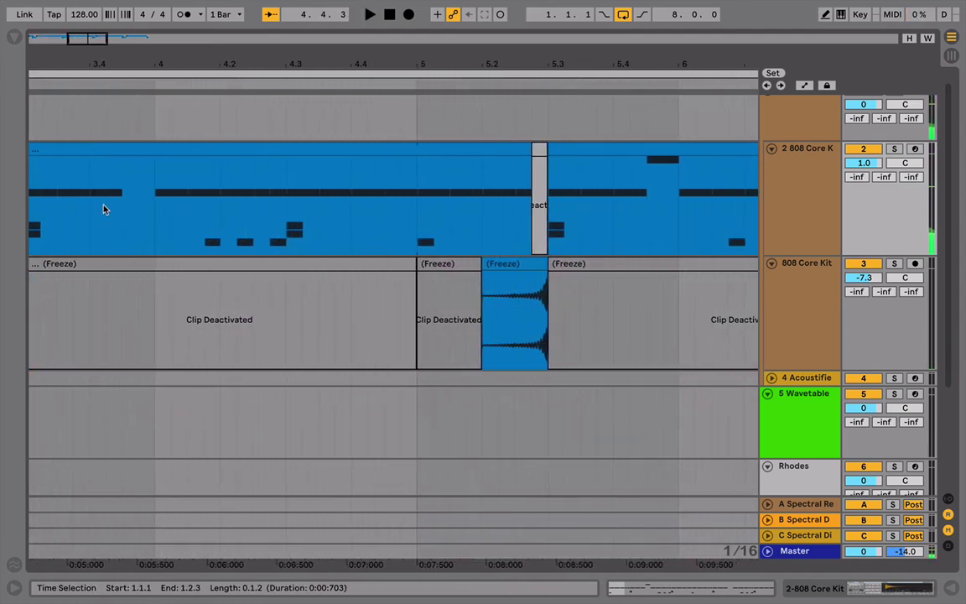
Fill the gap from 3.4.3 to 4.1.1 in the MIDI clip with 1/32 repeats copied from the 3.4.2 slice, and play the roll
drag(99, 219, 122, 223)
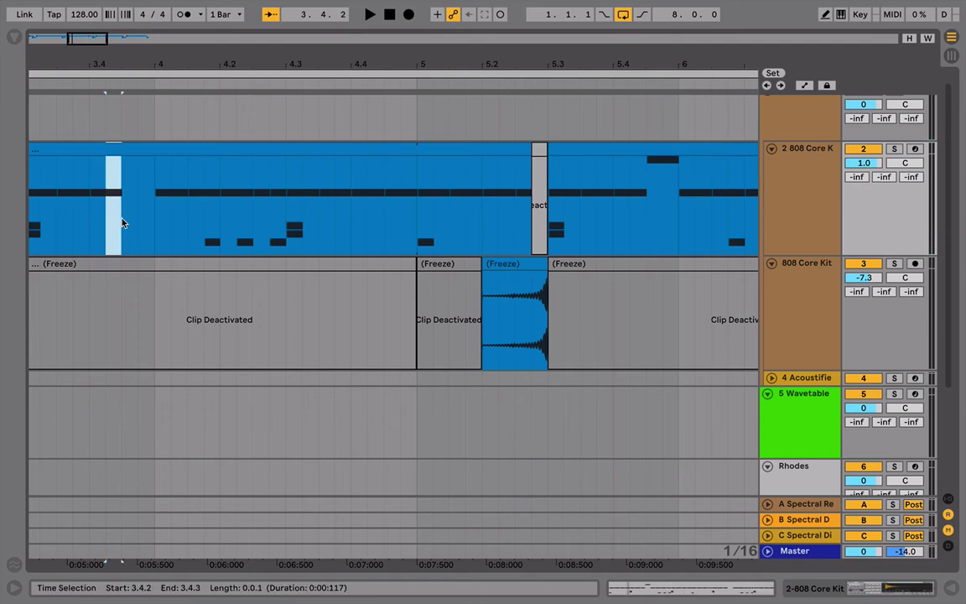
key(Right)
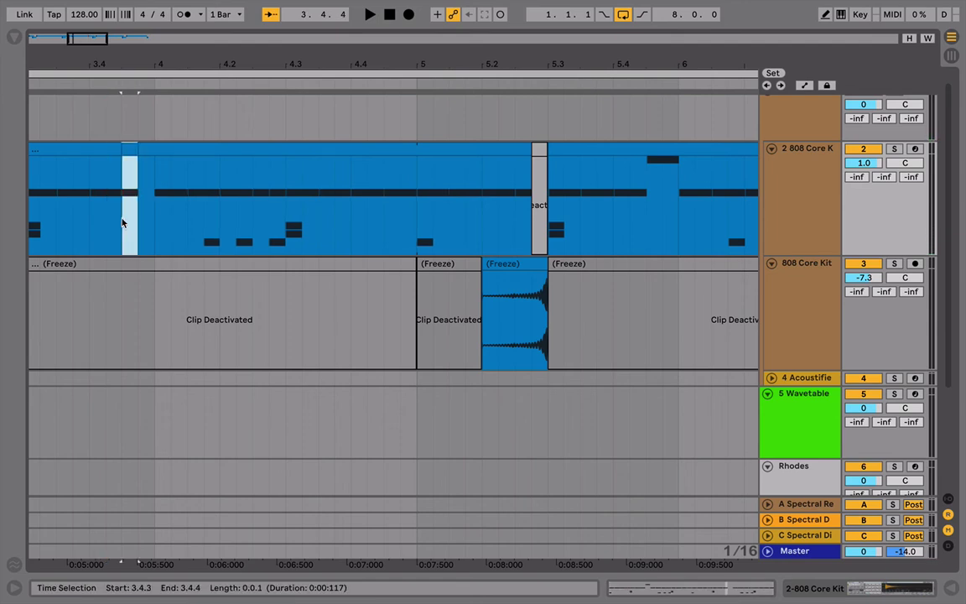
key(plus)
key(plus)
scroll(123, 223, left, 3)
key(shift+Left)
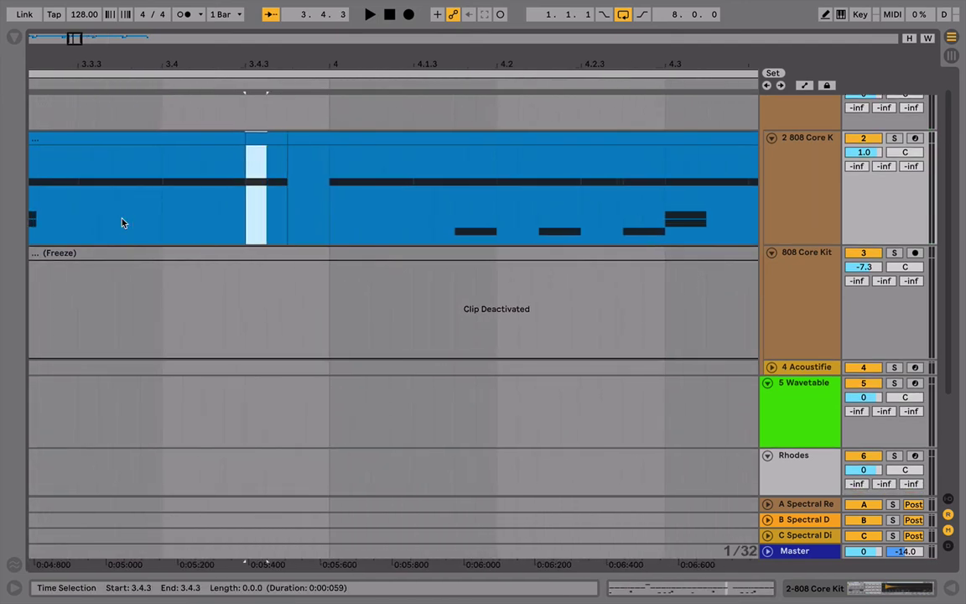
key(Right)
key(Right)
key(Right)
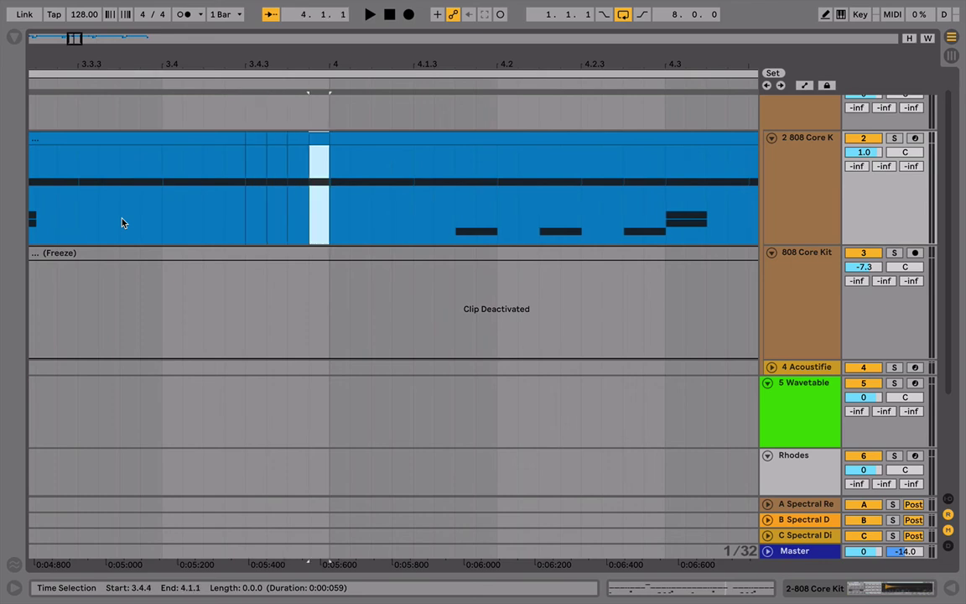
key(space)
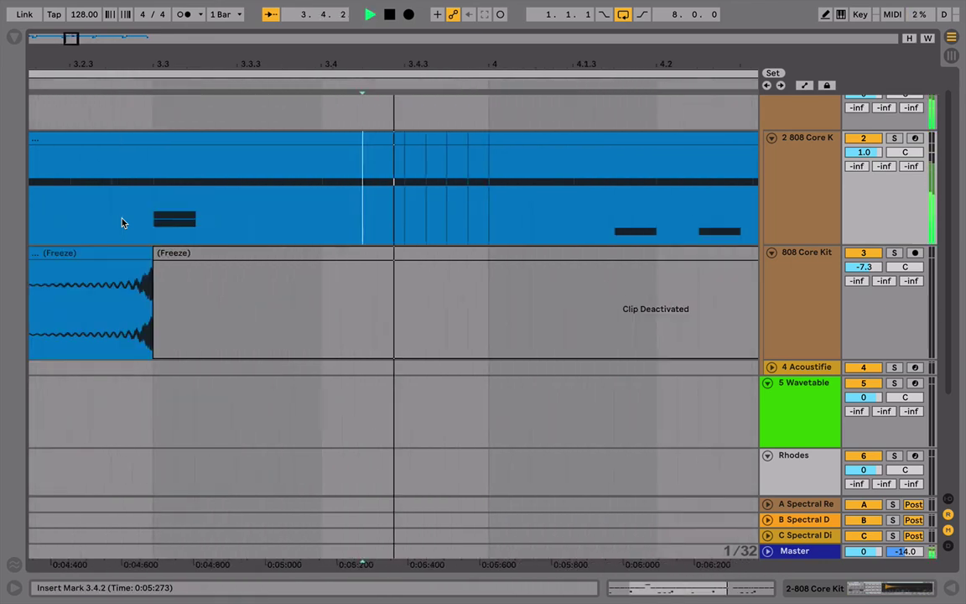
key(space)
Play the arrangement from 3.4.3 to hear the 1/32 repeats in the MIDI clip
key(minus)
key(minus)
key(minus)
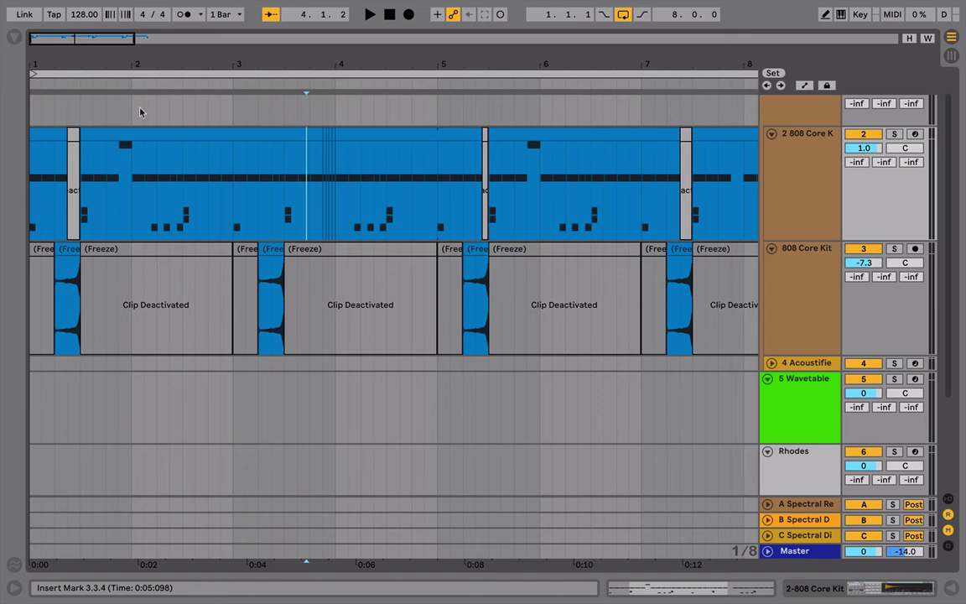
click(329, 306)
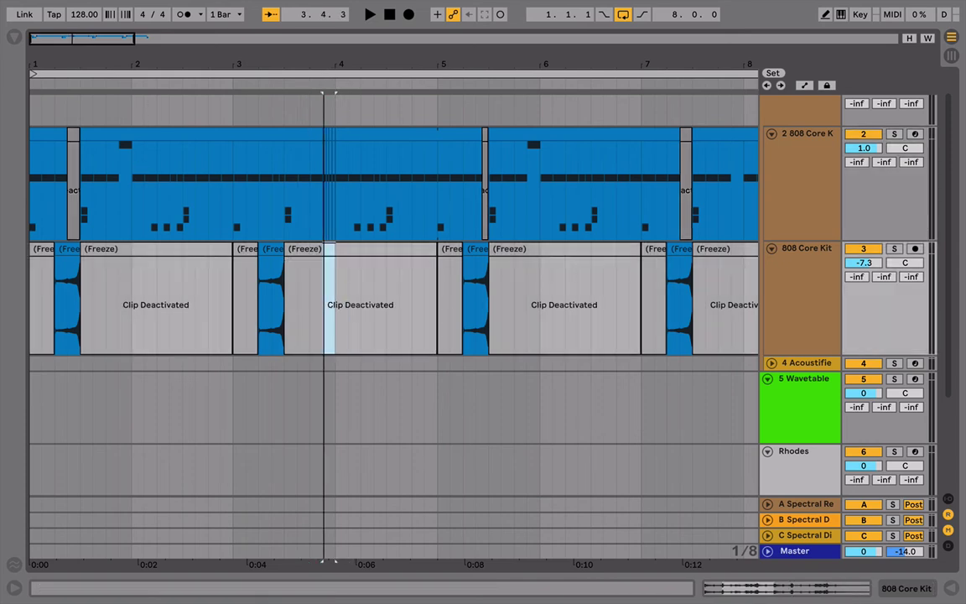
key(plus)
key(plus)
key(plus)
click(316, 210)
key(space)
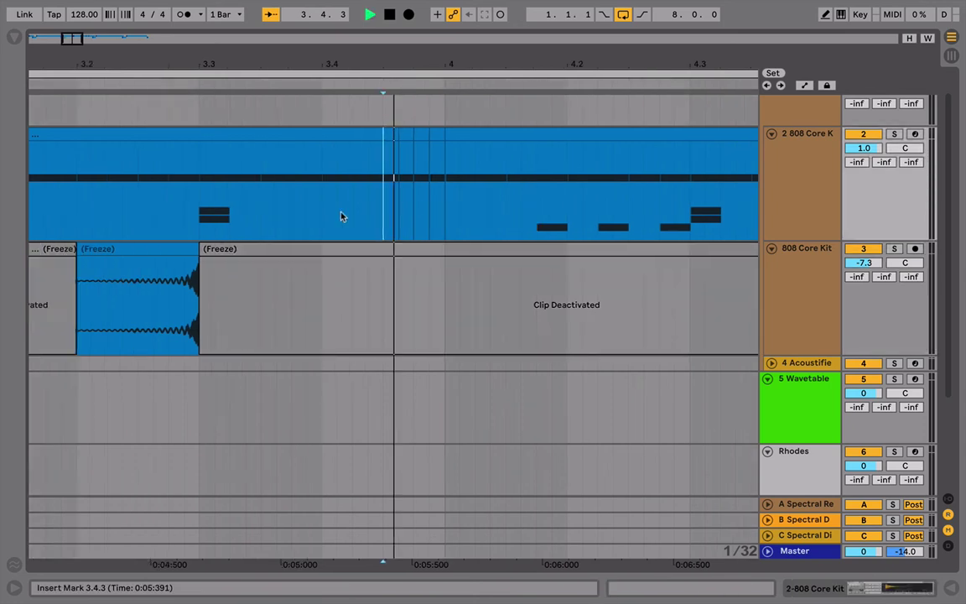
Stop playback and undo the 1/32 repeats that fill 3.4.3–4.1.1 in the MIDI clip
click(256, 295)
key(space)
key(super+z)
key(super+z)
key(super+z)
key(super+z)
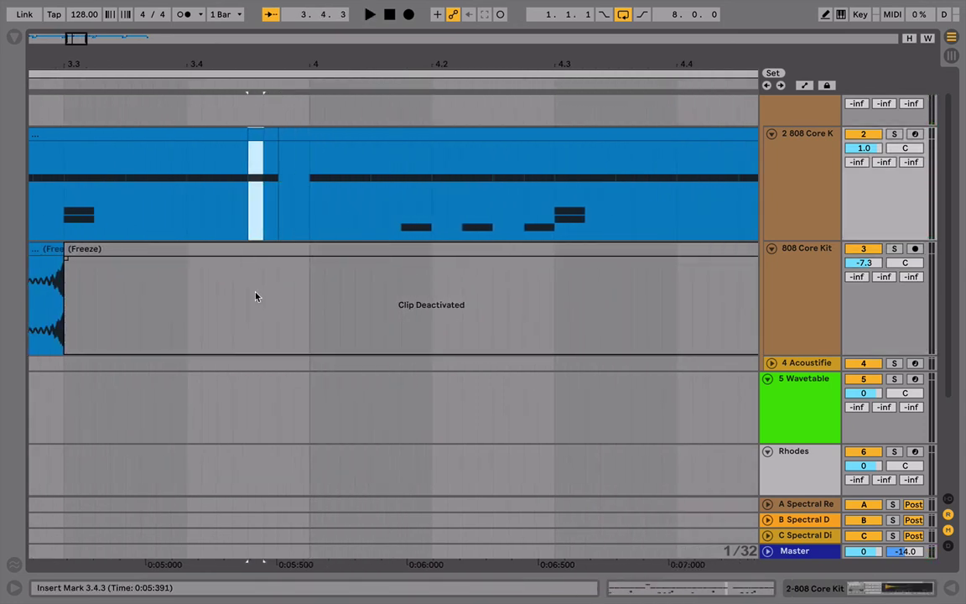
Split off and activate the 3.4.1–3.4.3 section of the deactivated 808 Core Kit audio clip, and shift it to 3.4.3–4.1.1
key(Down)
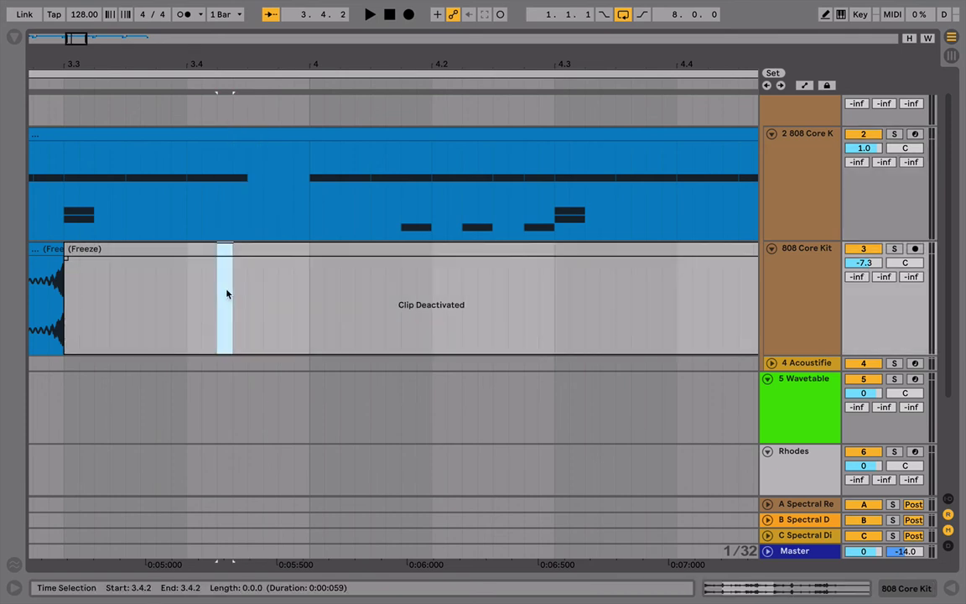
click(242, 293)
key(shift+Left)
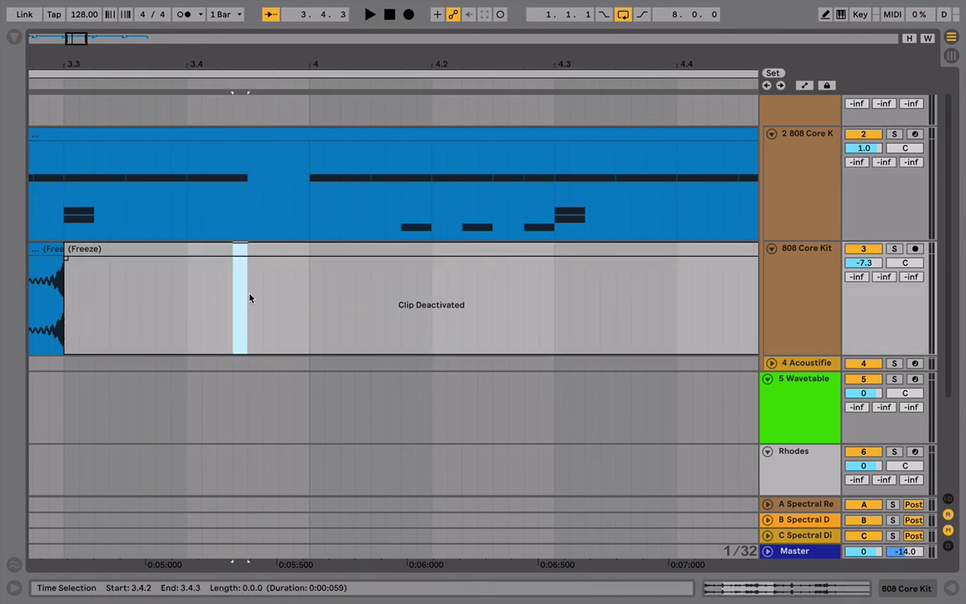
drag(197, 296, 246, 294)
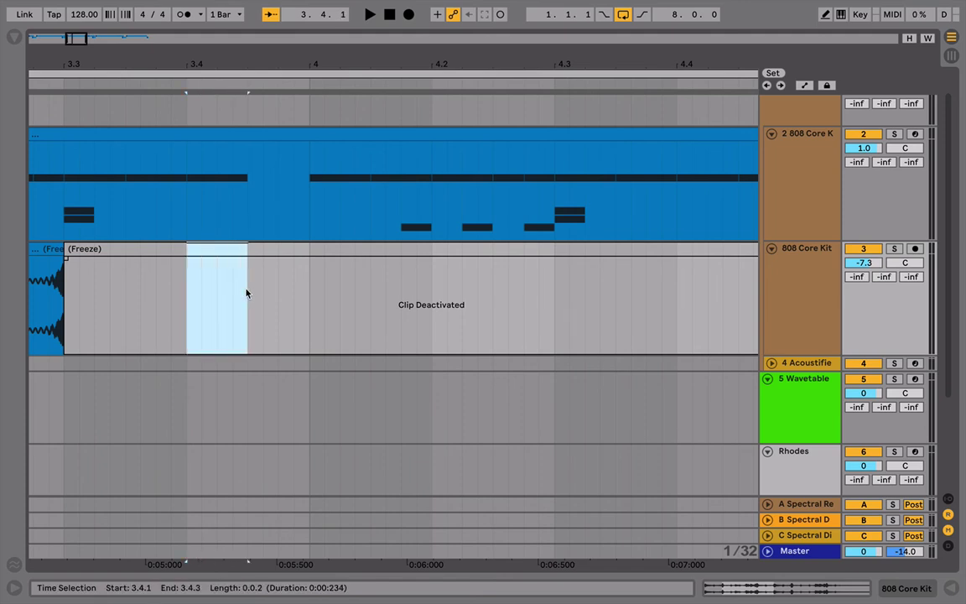
key(ctrl+e)
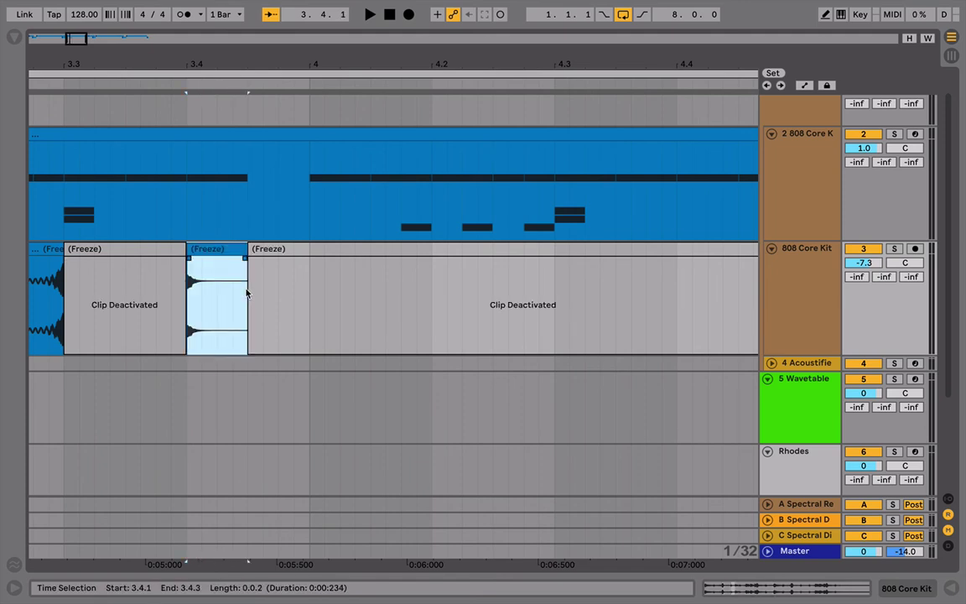
key(Right)
key(Right)
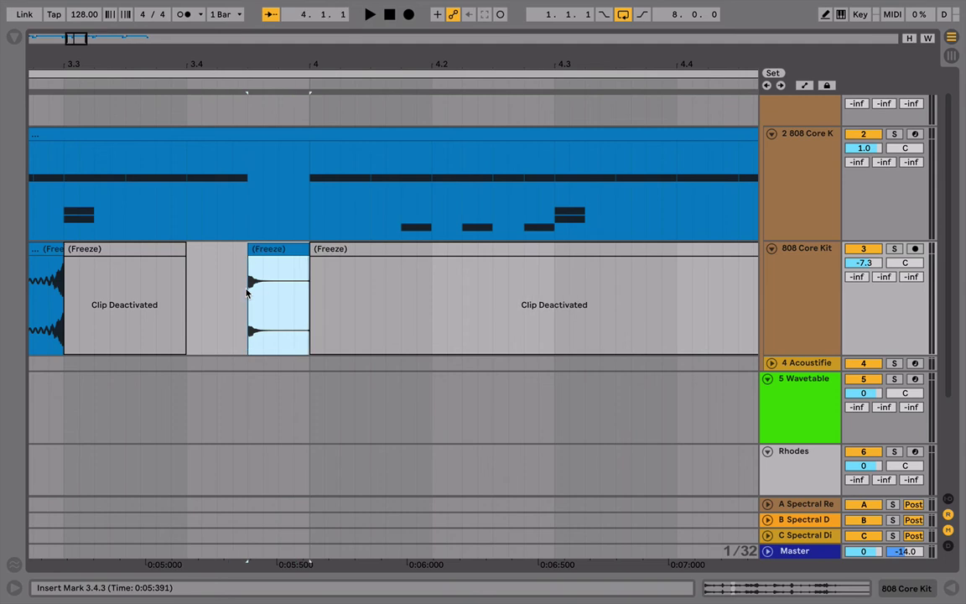
Duplicate the first 1/32 of the moved hi-hat slice twice to make three consecutive 1/32 hits from 3.4.3
drag(253, 299, 267, 301)
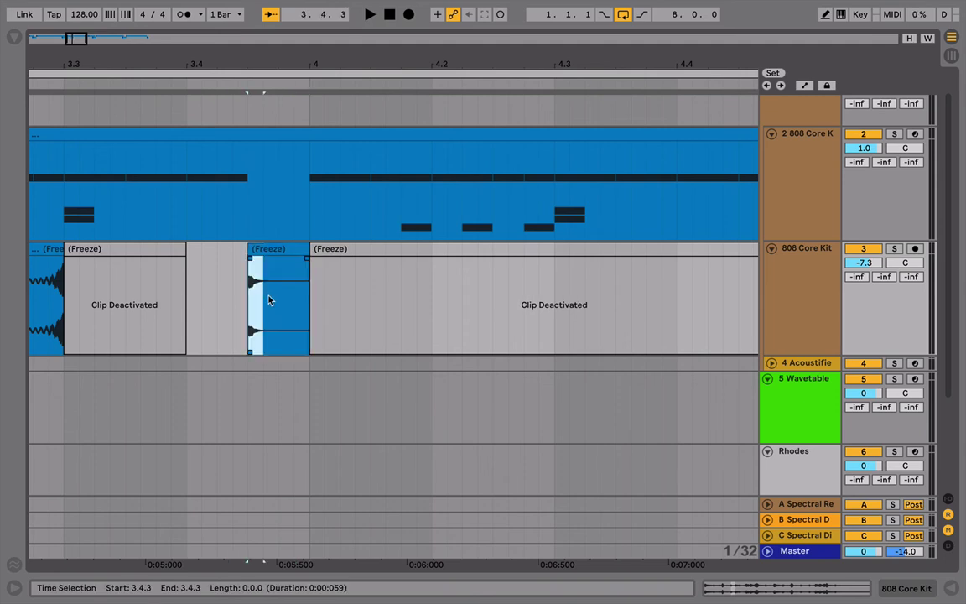
key(Right)
key(ctrl+e)
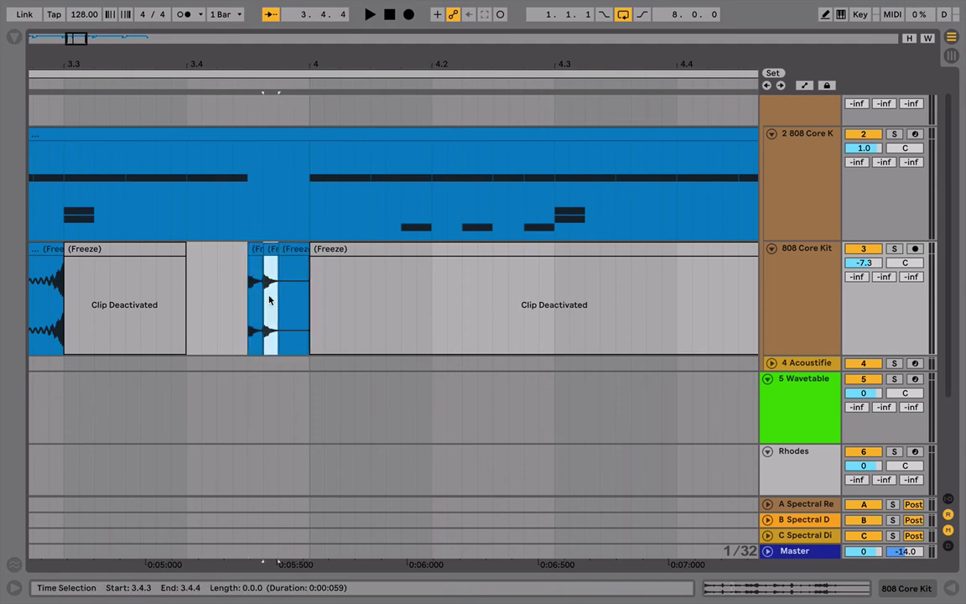
key(Right)
key(ctrl+e)
Duplicate the first 1/64 of the third hit three times to fill the rest of the roll up to 4.1.1
key(plus)
key(plus)
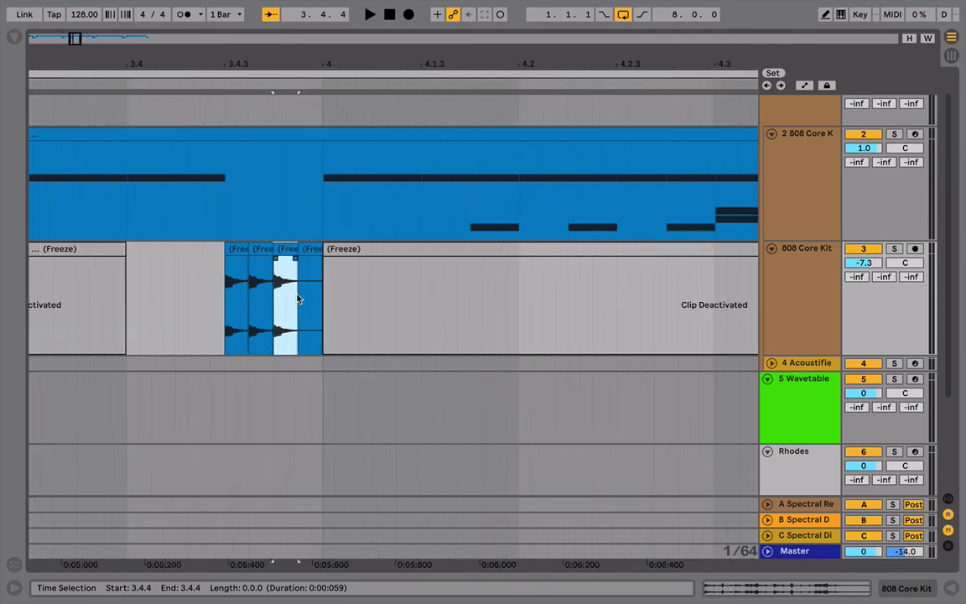
drag(282, 302, 266, 301)
key(ctrl+d)
key(ctrl+d)
key(ctrl+d)
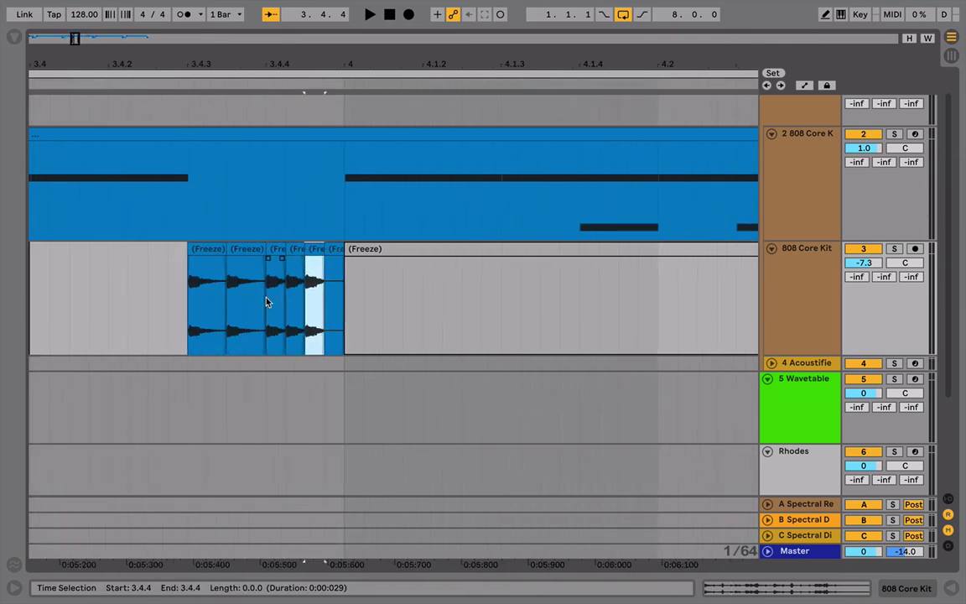
Consolidate the hi-hat slices from 3.4.3 to 4.1.1 into one audio clip and play it
shift+click(189, 308)
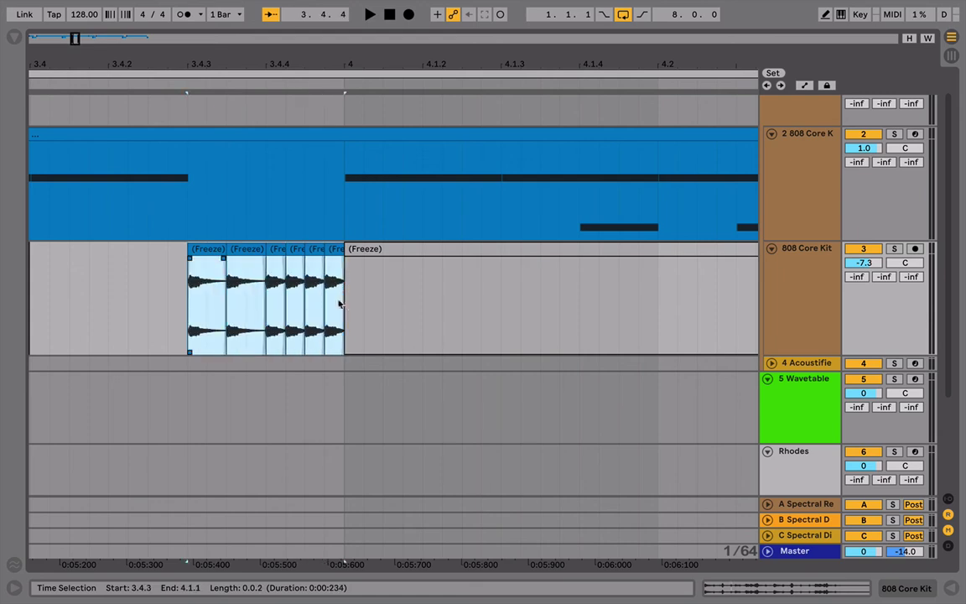
key(ctrl+j)
key(space)
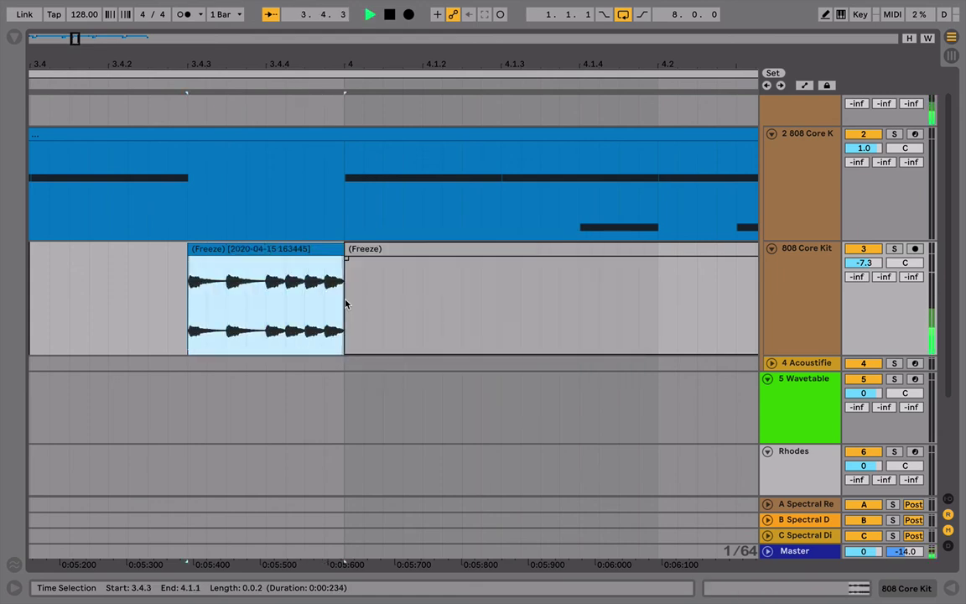
Add a fade-in over about the first half of the consolidated roll, and play the arrangement from 3.1.1
drag(303, 65, 488, 17)
drag(456, 258, 470, 258)
key(space)
key(space)
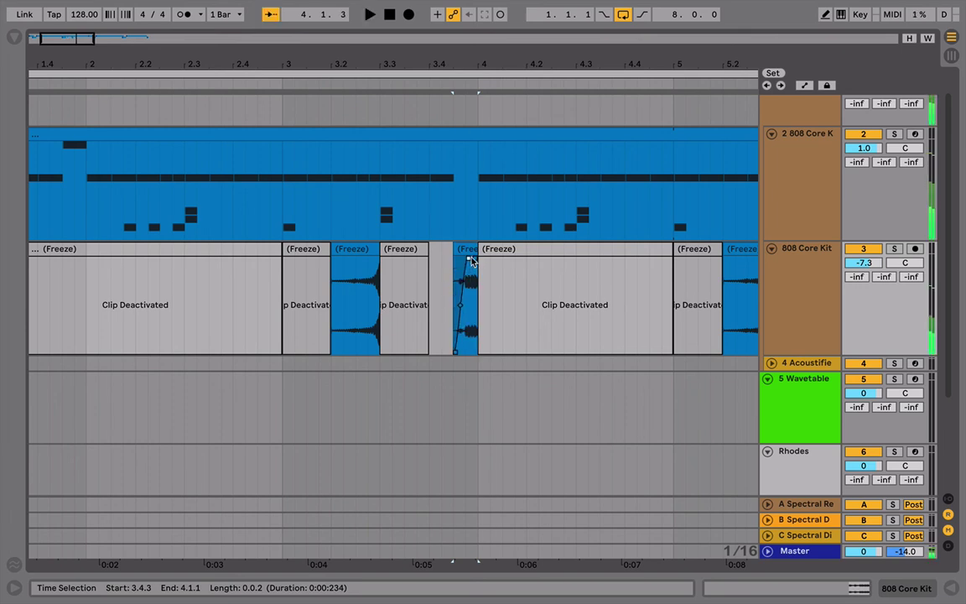
click(281, 309)
key(space)
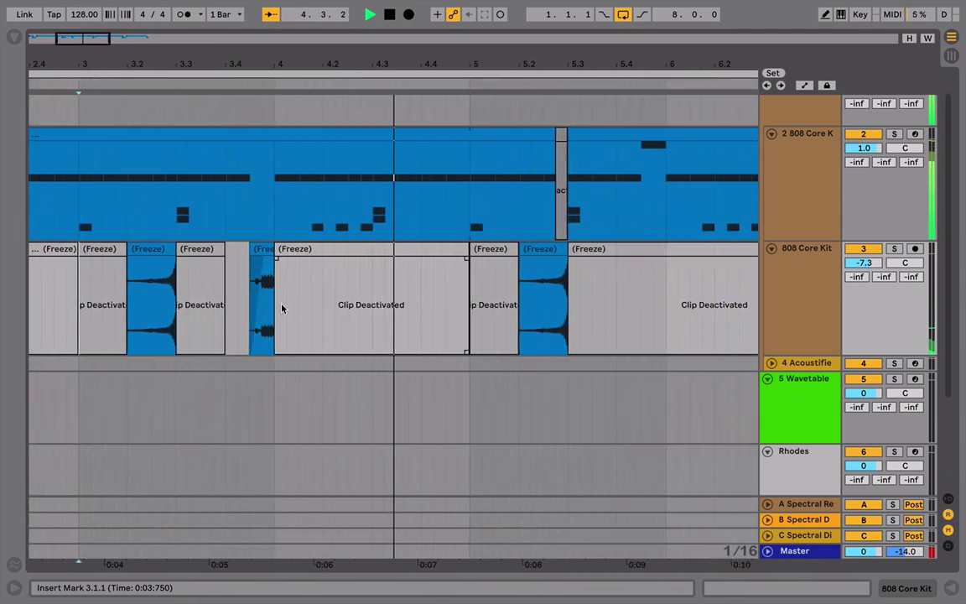
Copy the faded roll to 4.4.3–5.1.1 on the audio track and deactivate the same section of the MIDI clip above
drag(209, 249, 400, 256)
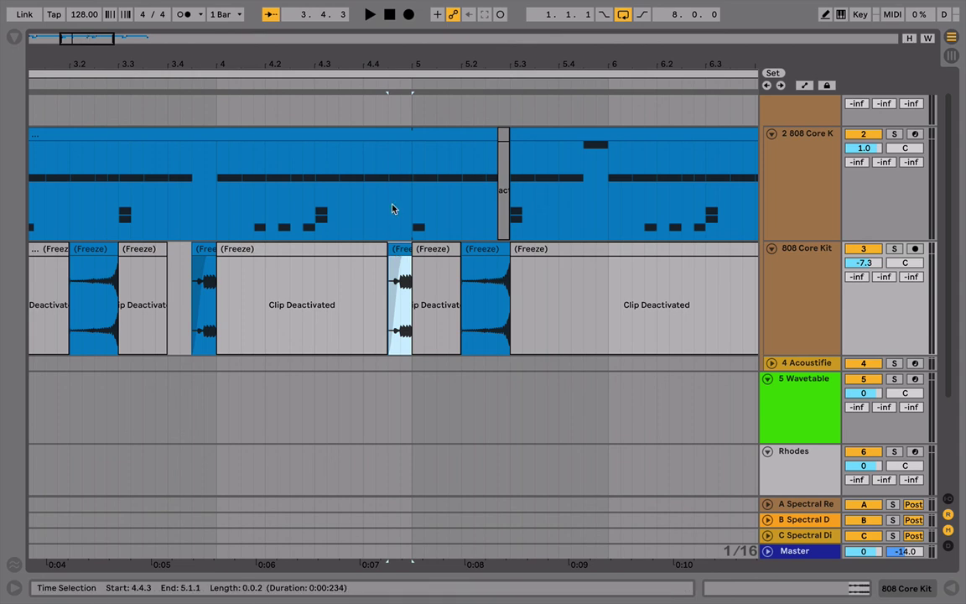
drag(390, 207, 407, 204)
key(space)
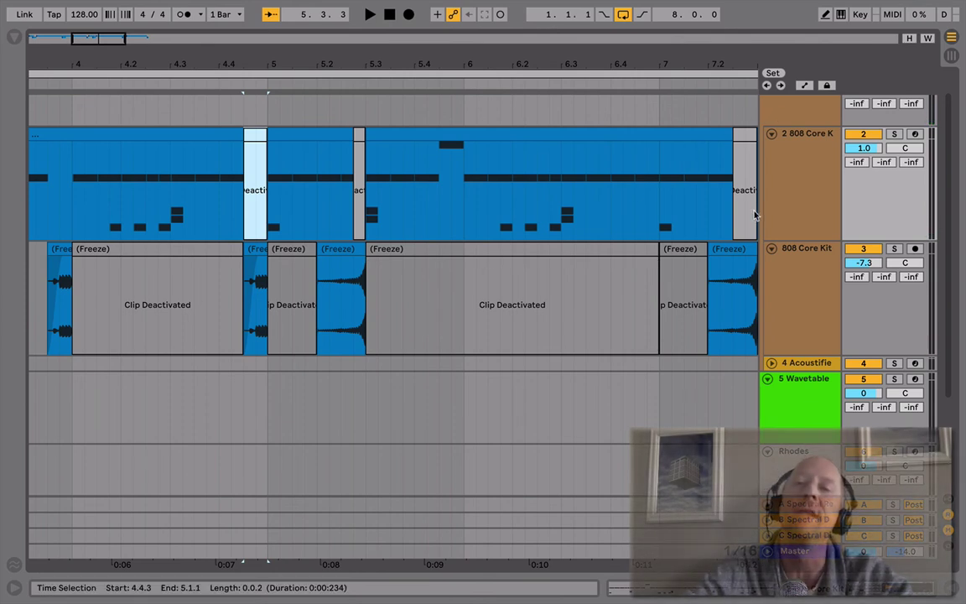
Consolidate all the clips on the 808 Core Kit audio track from bar 1 to bar 9 into one clip
click(792, 220)
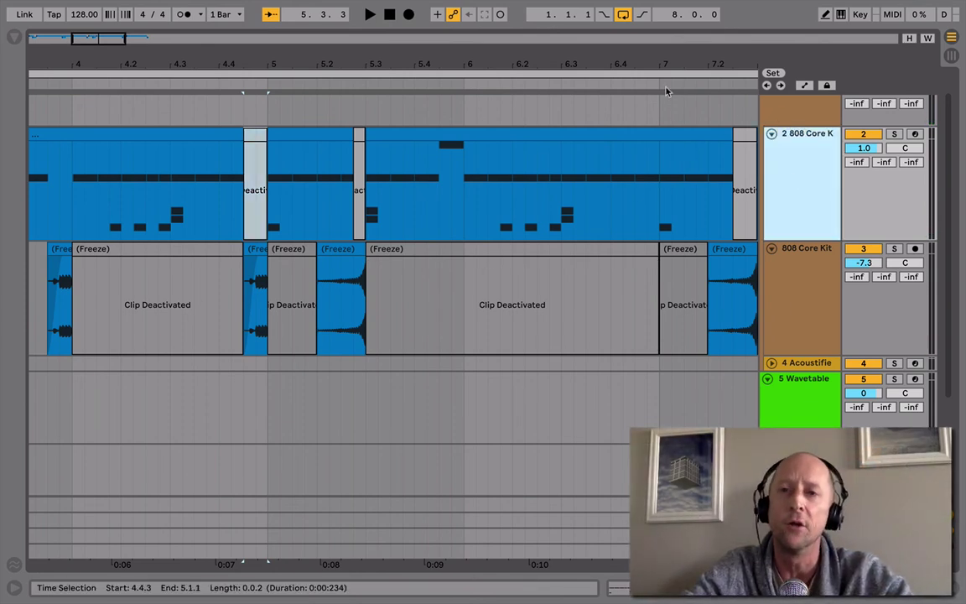
drag(666, 62, 200, 62)
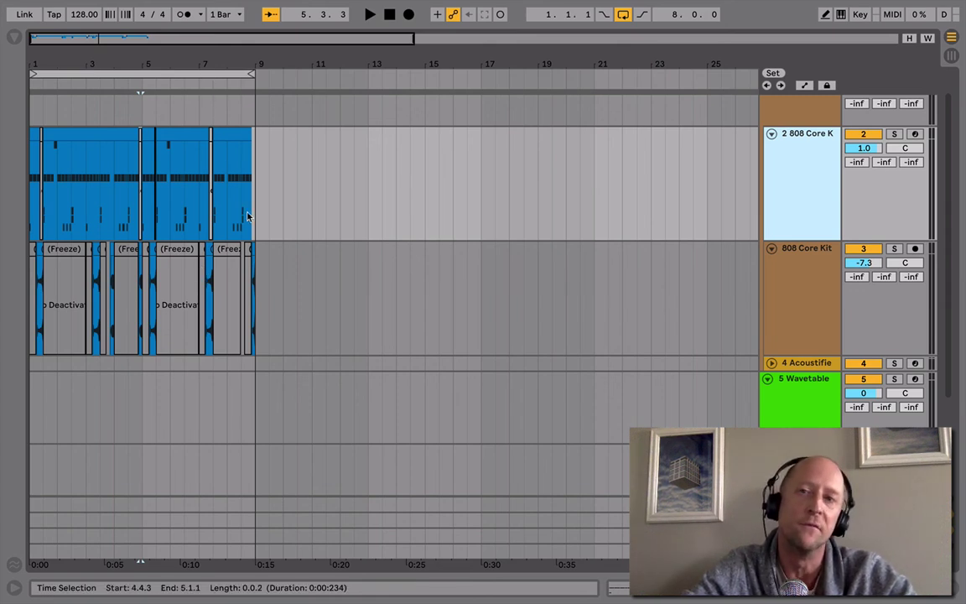
right_click(151, 249)
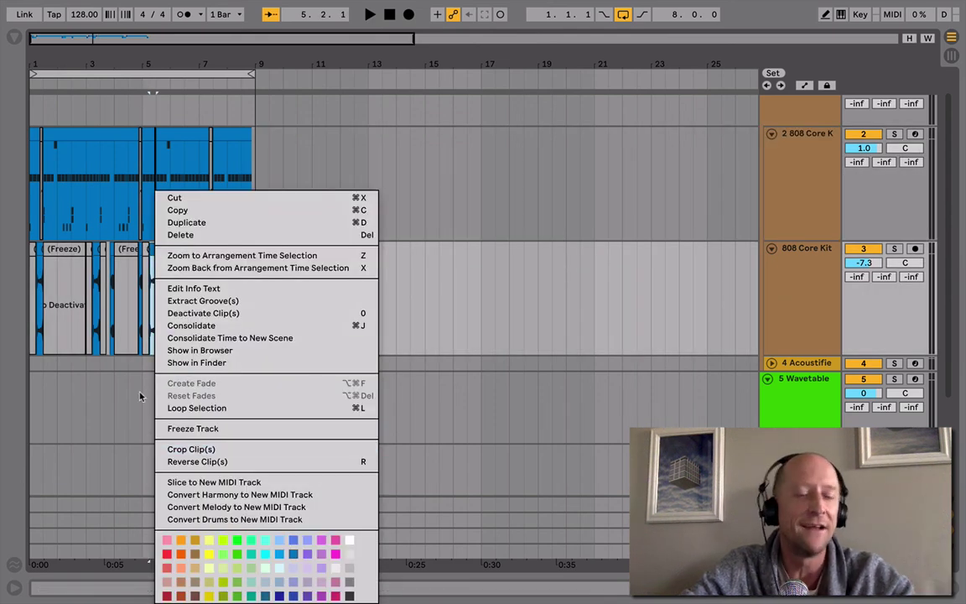
click(98, 309)
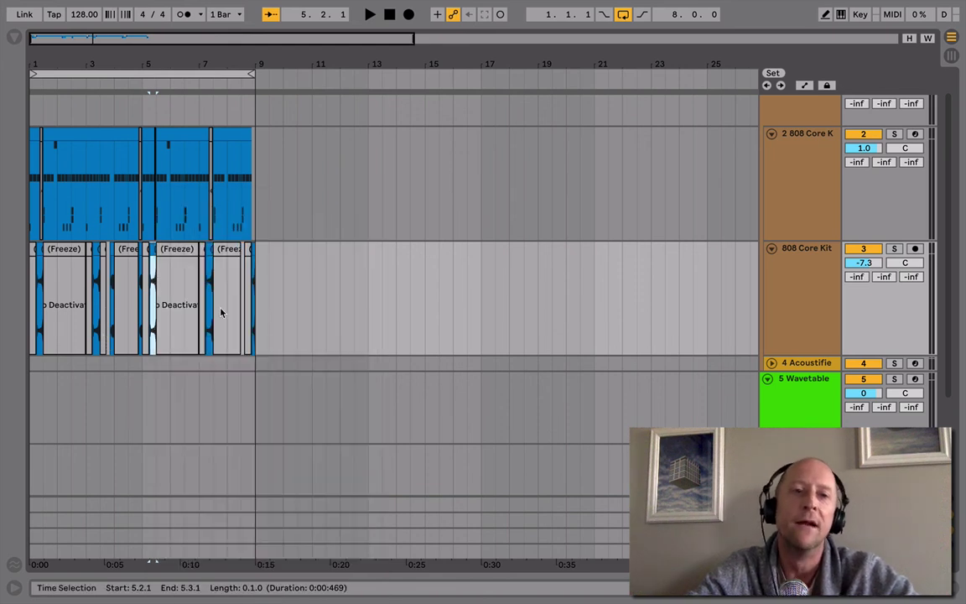
drag(258, 313, 15, 298)
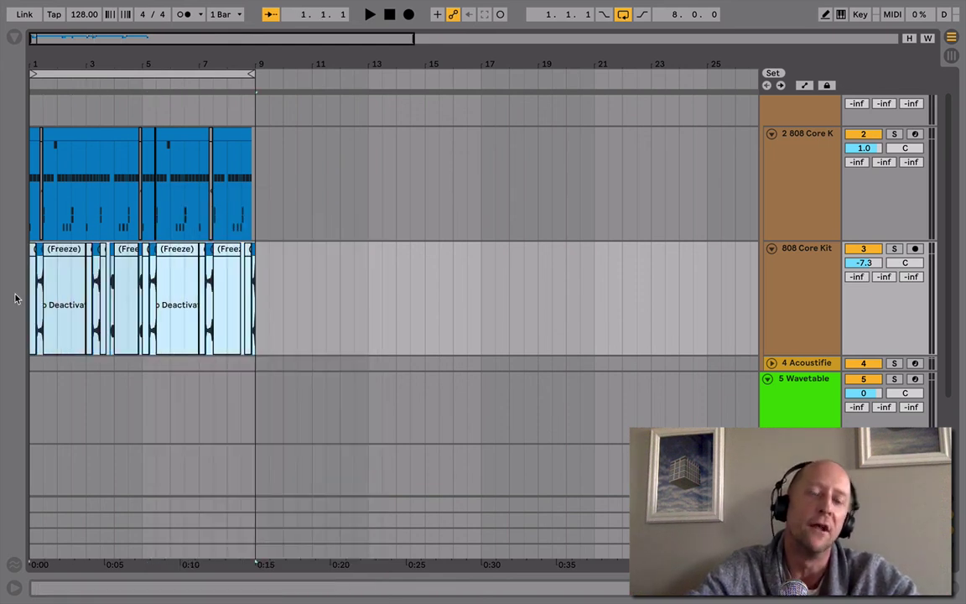
key(super+j)
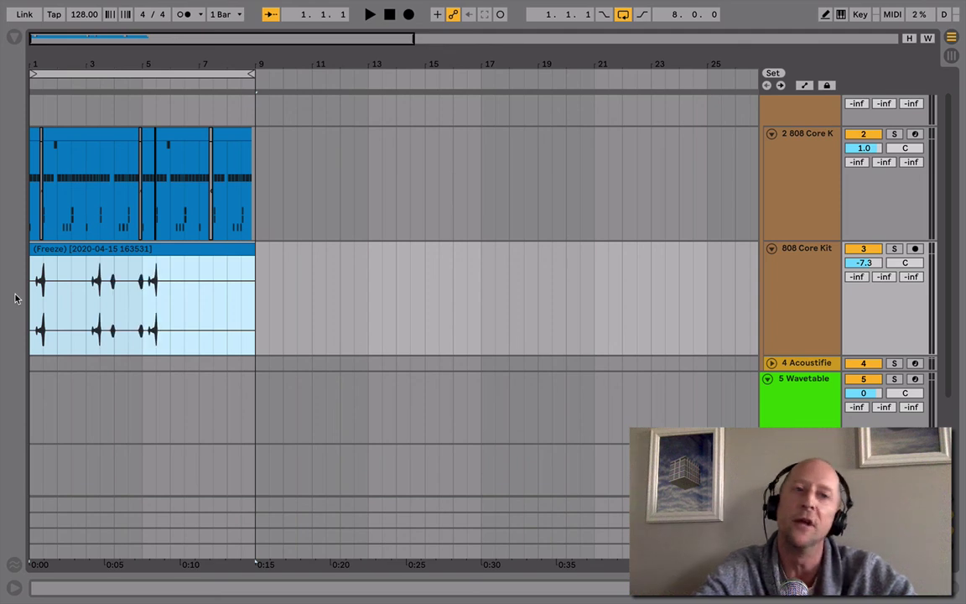